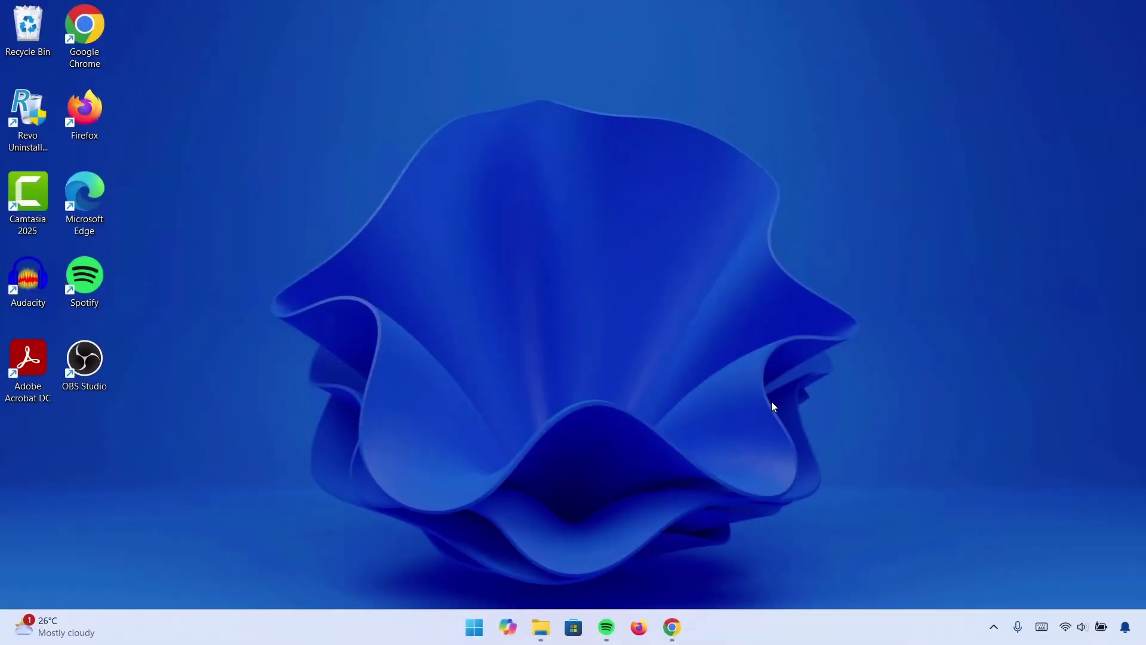
- Restore the Chrome window showing the windhawk.net homepage from the taskbar
{"action": "left_click", "coordinate": [672, 627]}
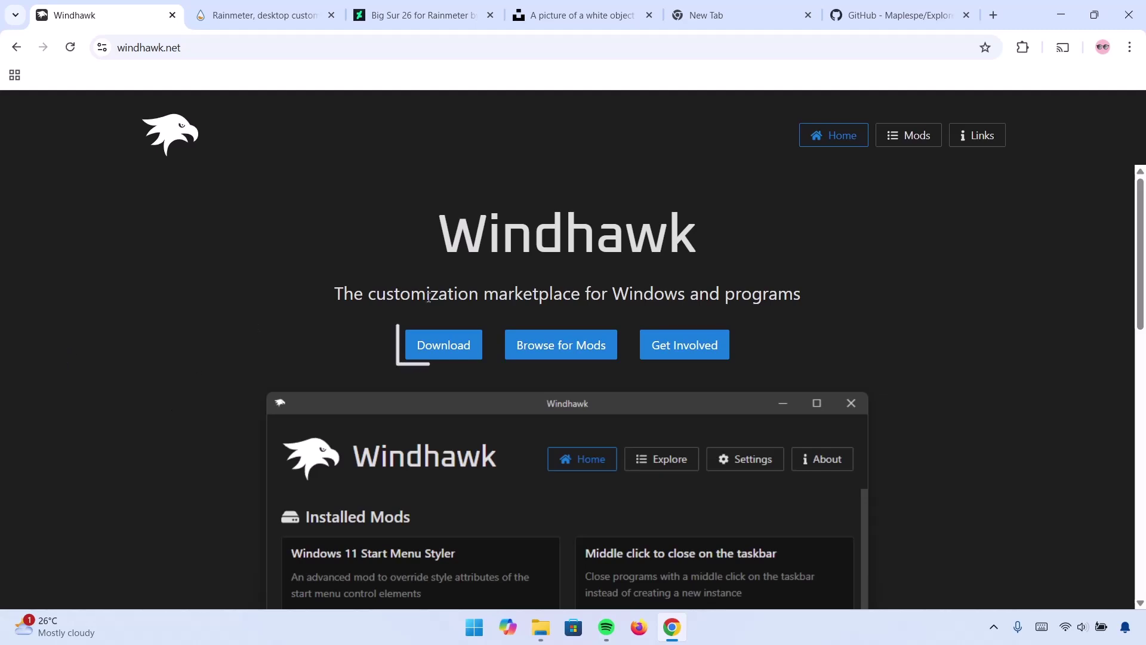
- Download windhawk_setup.exe (10.3 MB) from windhawk.net and run the installer
{"action": "left_click", "coordinate": [448, 349]}
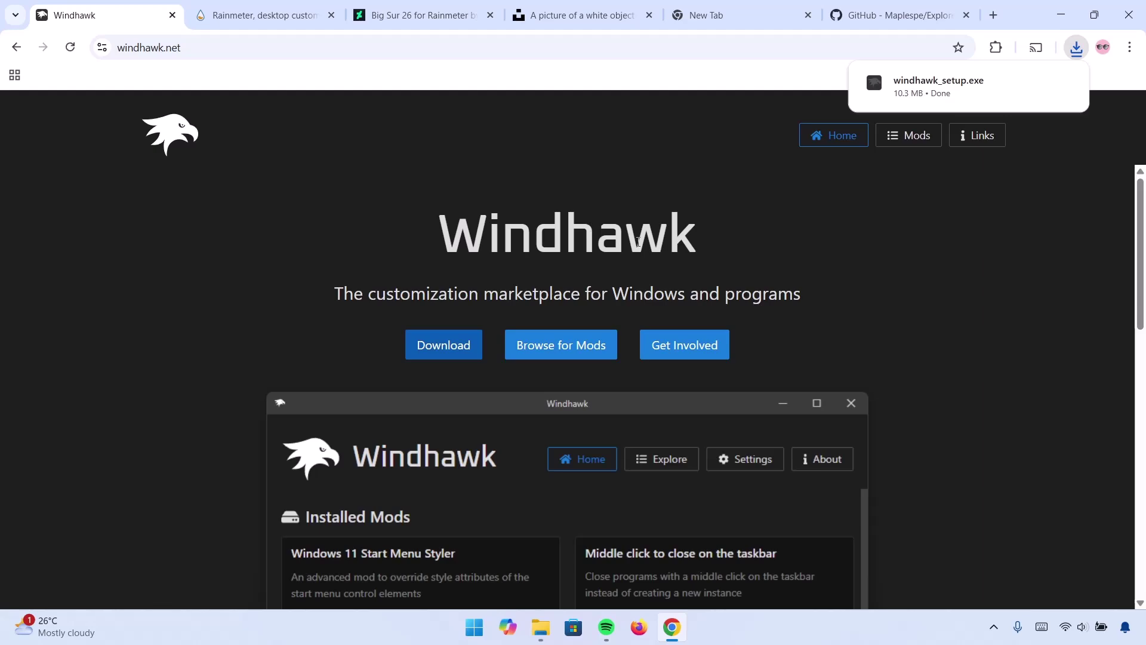
{"action": "left_click", "coordinate": [931, 94]}
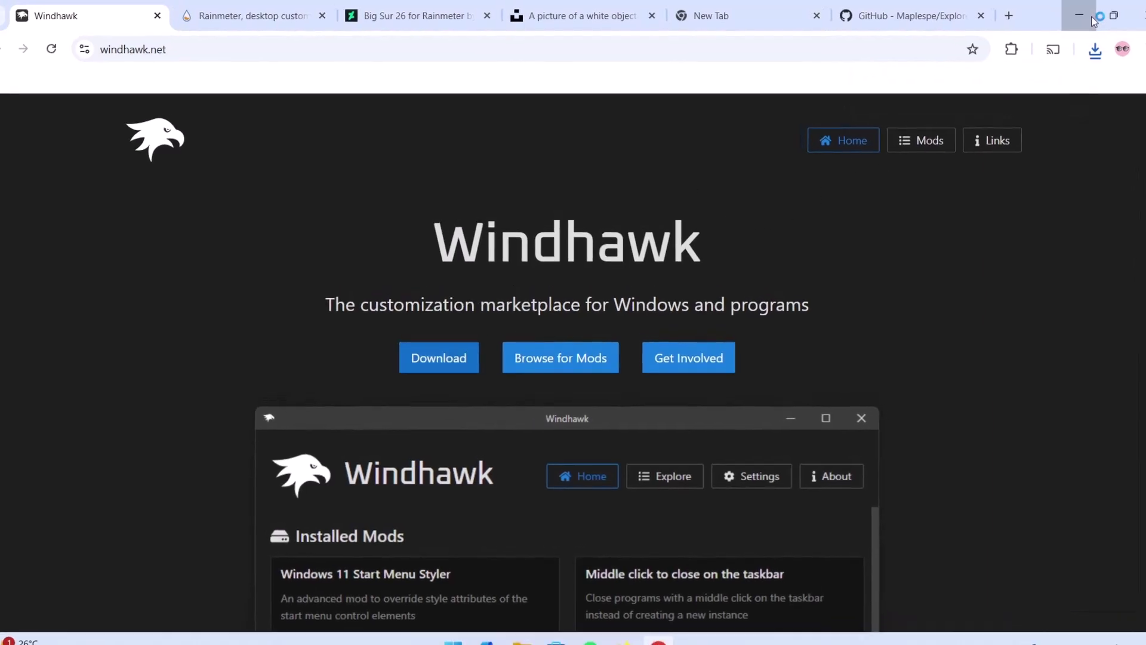
- Install Windhawk v1.6.1 in English as a Standard installation into C:\Program Files\Windhawk, then launch it
{"action": "left_click", "coordinate": [1092, 19]}
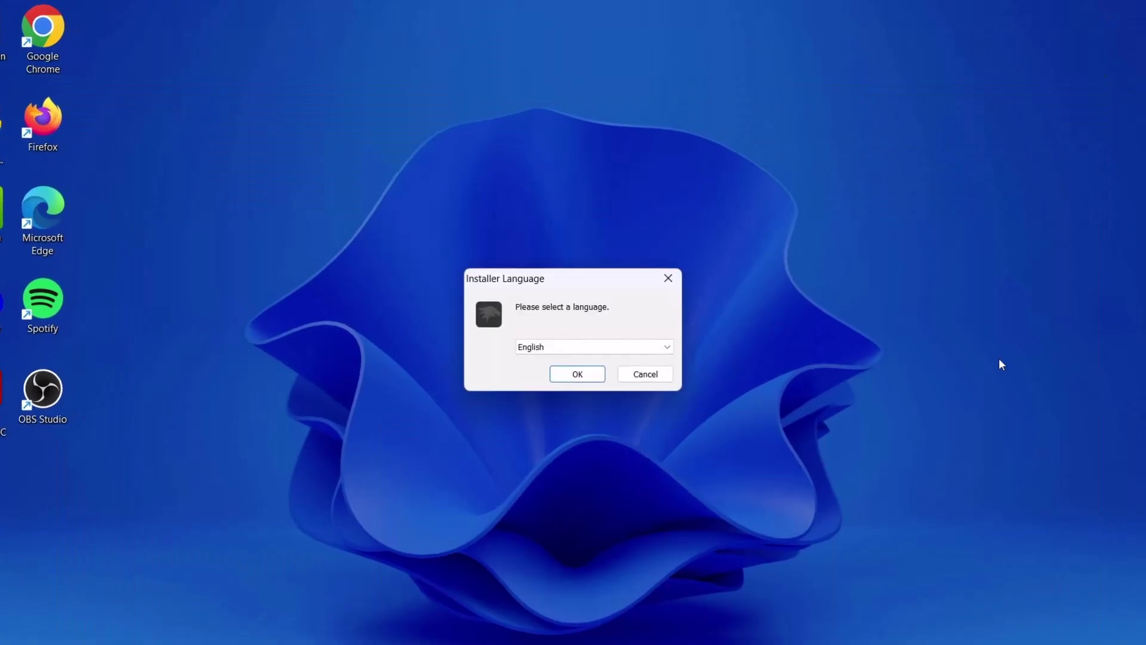
{"action": "left_click", "coordinate": [583, 382]}
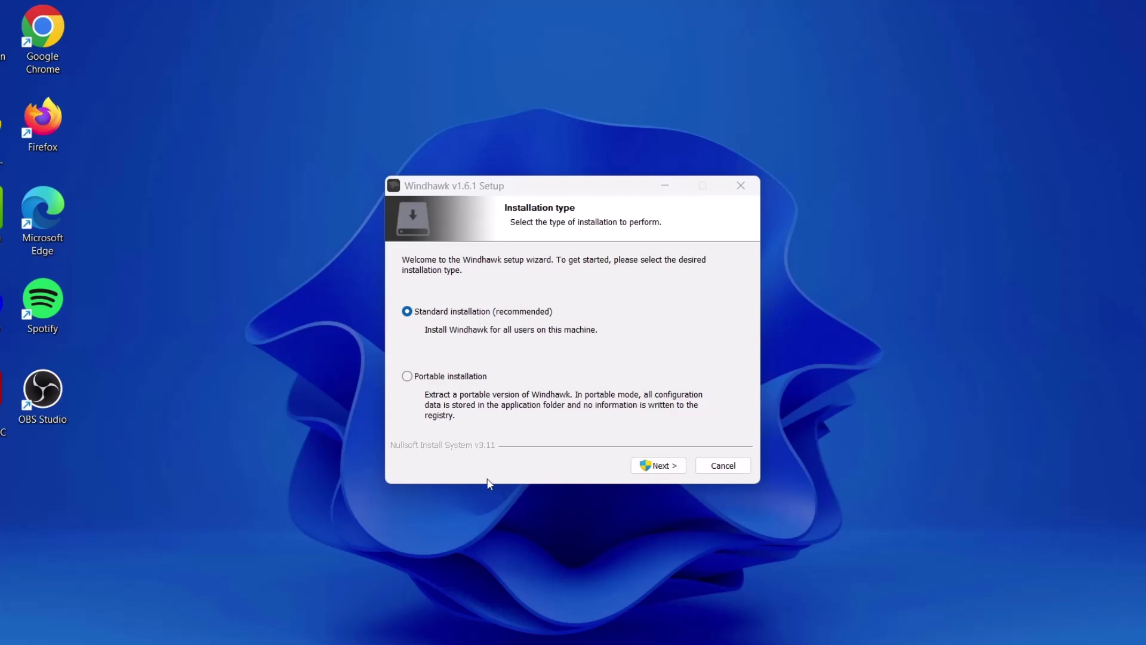
{"action": "left_click", "coordinate": [657, 465]}
{"action": "left_click", "coordinate": [658, 465]}
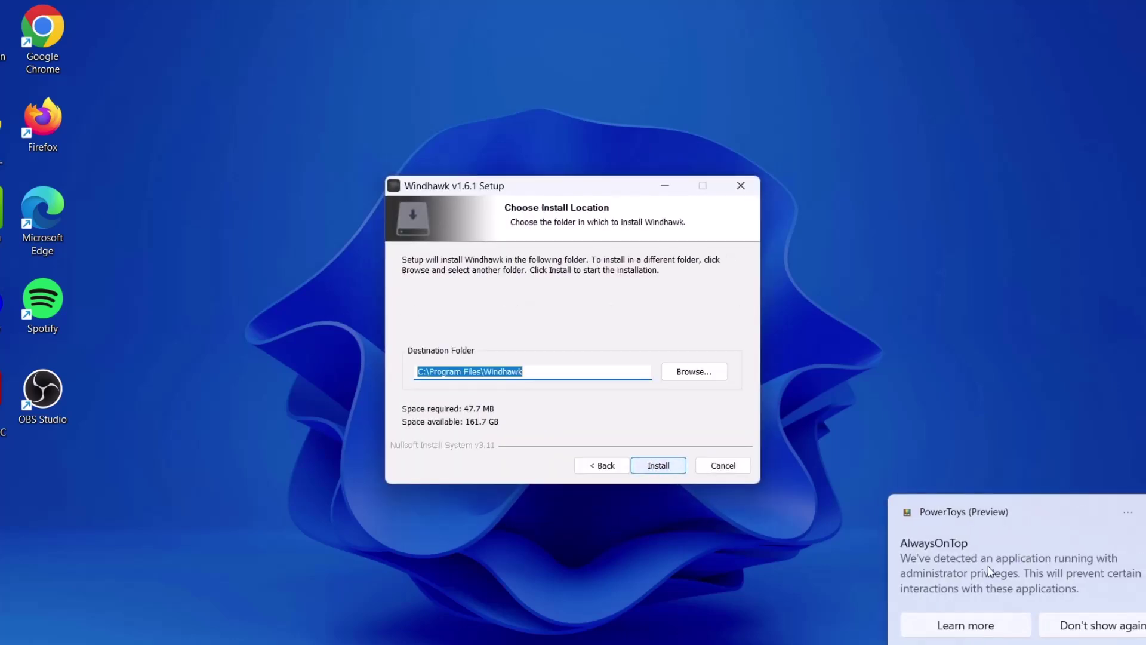
{"action": "left_click", "coordinate": [657, 465]}
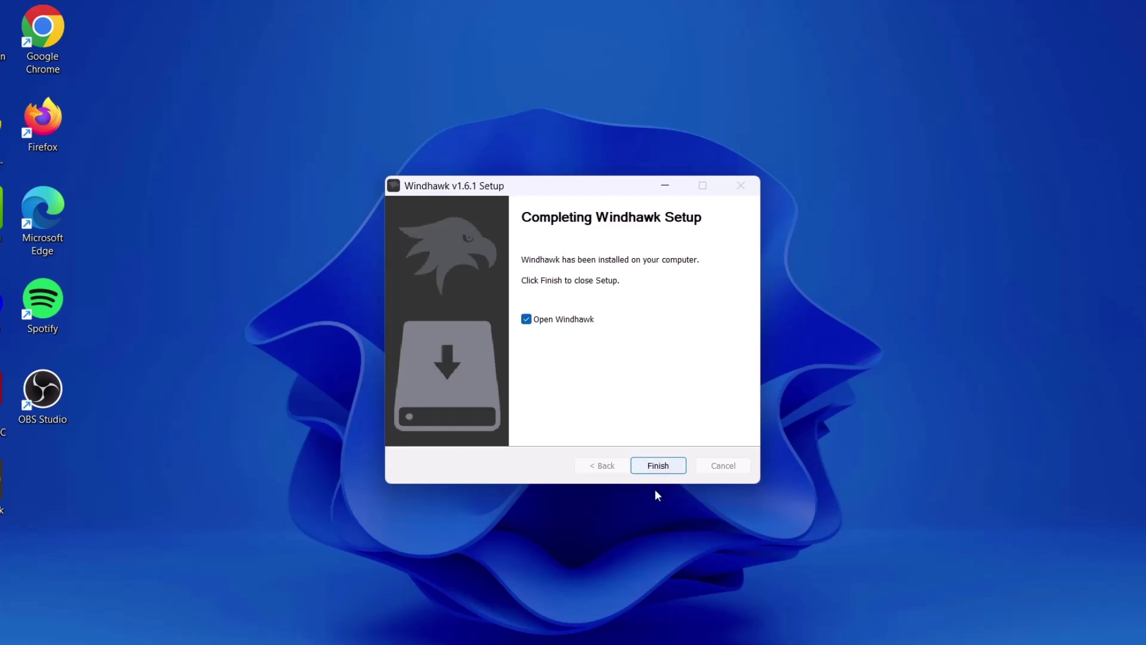
{"action": "left_click", "coordinate": [659, 465]}
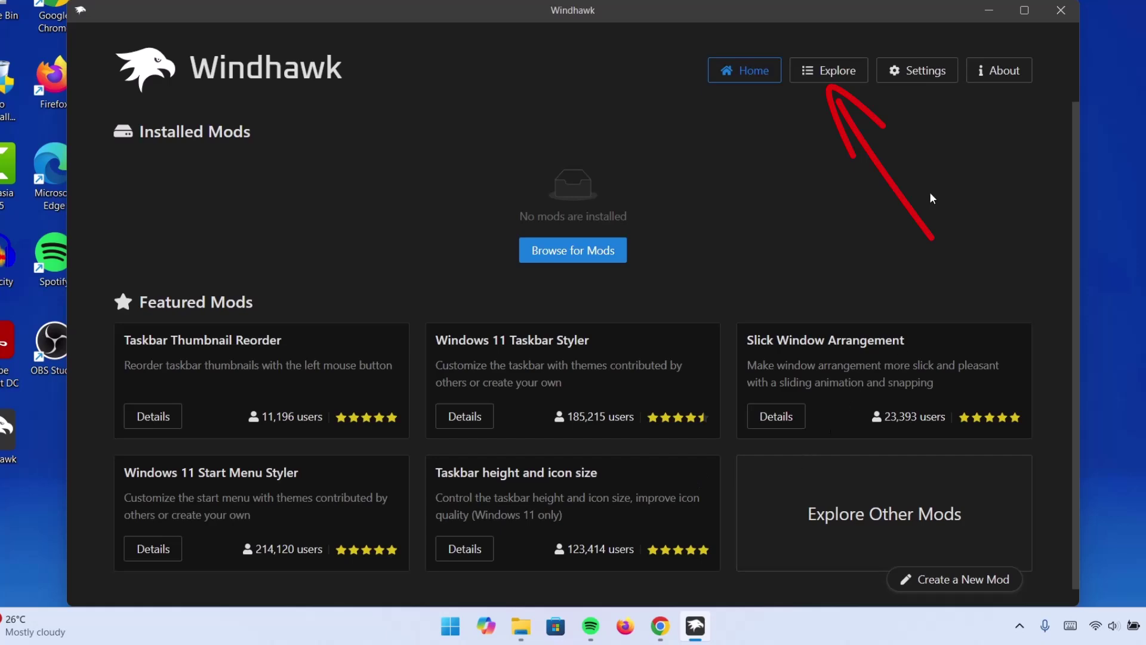
- Install the Windows 11 Start Menu Styler mod from the Explore catalogue, accepting the risk warning
{"action": "left_click", "coordinate": [829, 73]}
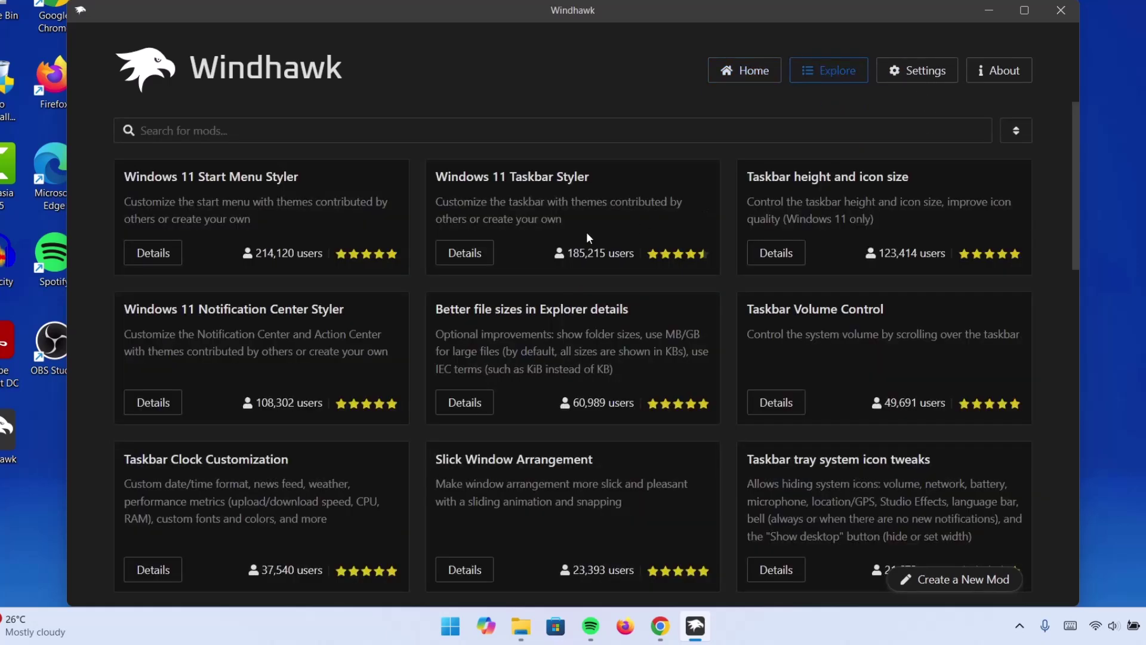
{"action": "left_click_drag", "start_coordinate": [647, 16], "coordinate": [660, 0]}
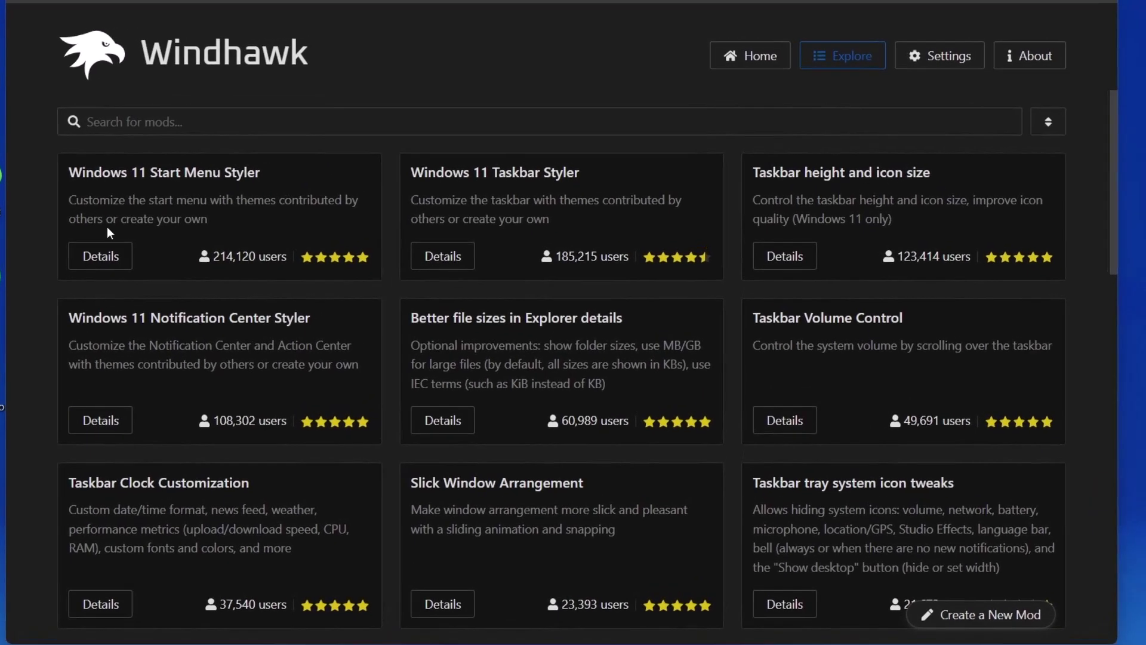
{"action": "left_click", "coordinate": [88, 263]}
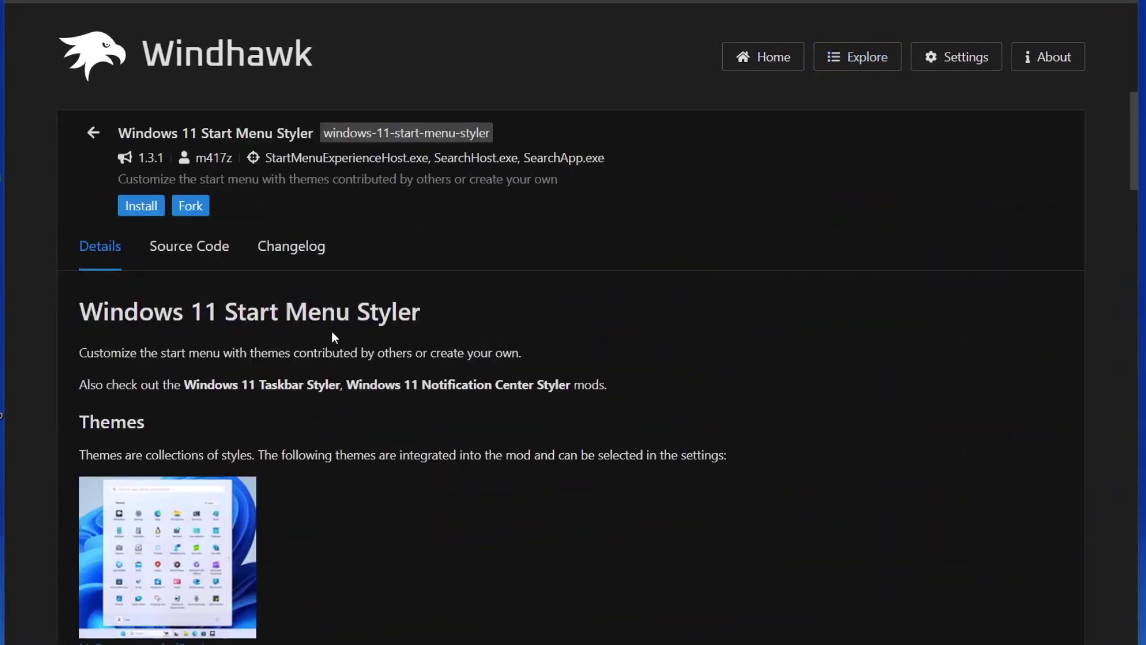
{"action": "left_click", "coordinate": [130, 207]}
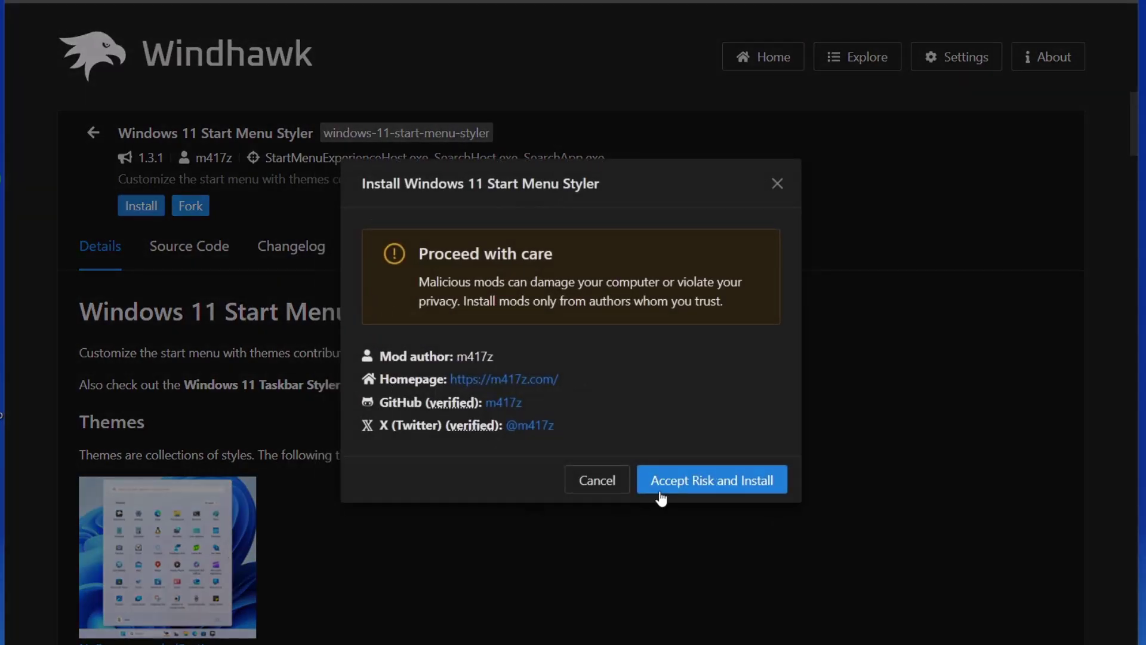
{"action": "left_click", "coordinate": [664, 493]}
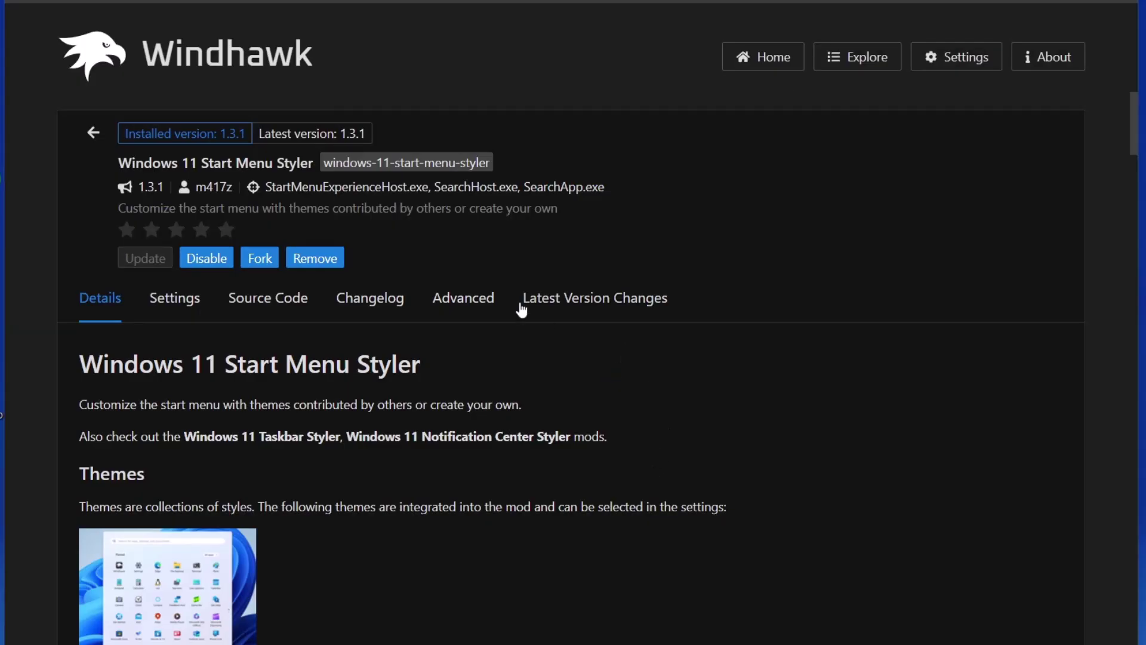
- Set the mod's theme to TranslucentStartMenu, save the settings, and minimize Windhawk
{"action": "left_click", "coordinate": [187, 310]}
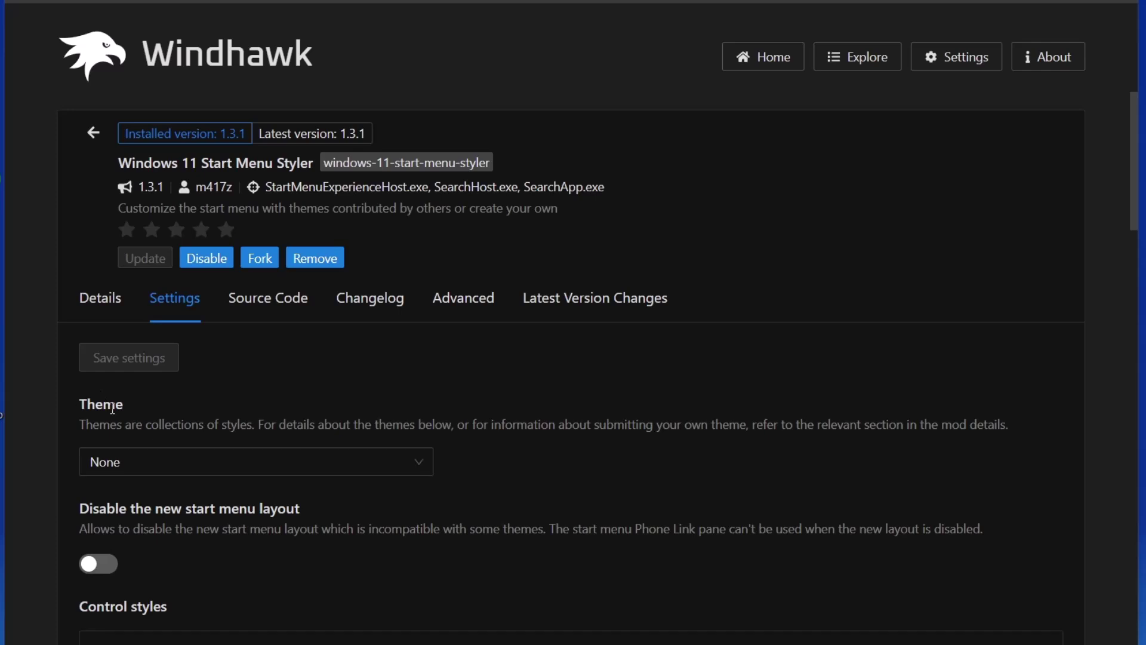
{"action": "left_click", "coordinate": [418, 472]}
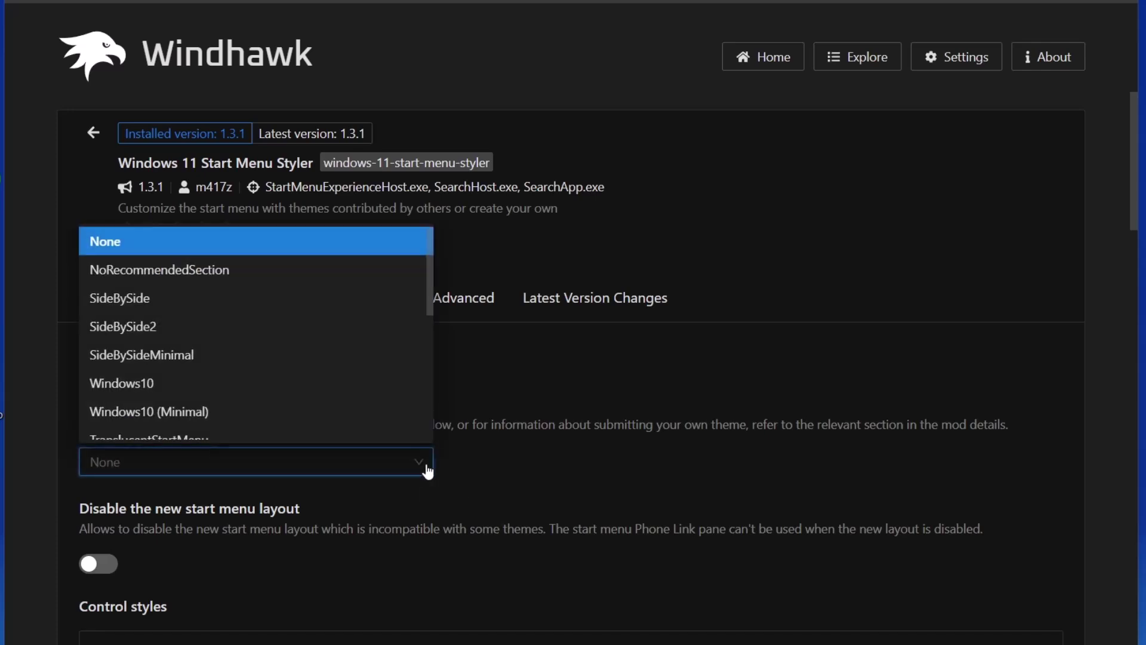
{"action": "scroll", "coordinate": [376, 296], "scroll_direction": "down", "scroll_amount": 2}
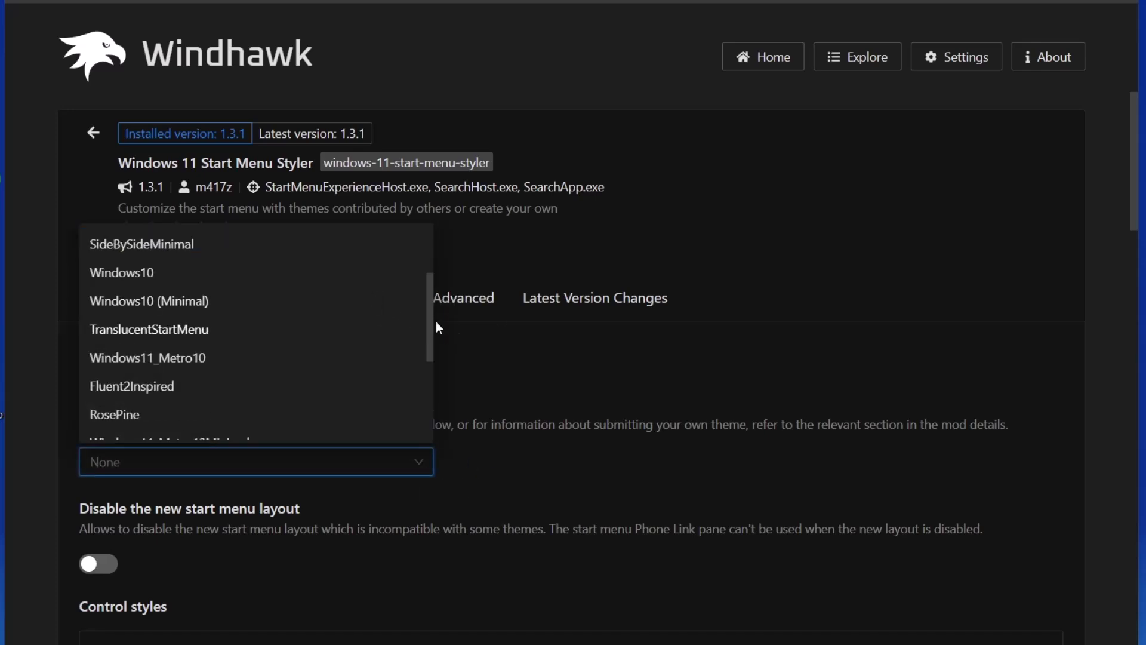
{"action": "left_click", "coordinate": [171, 334]}
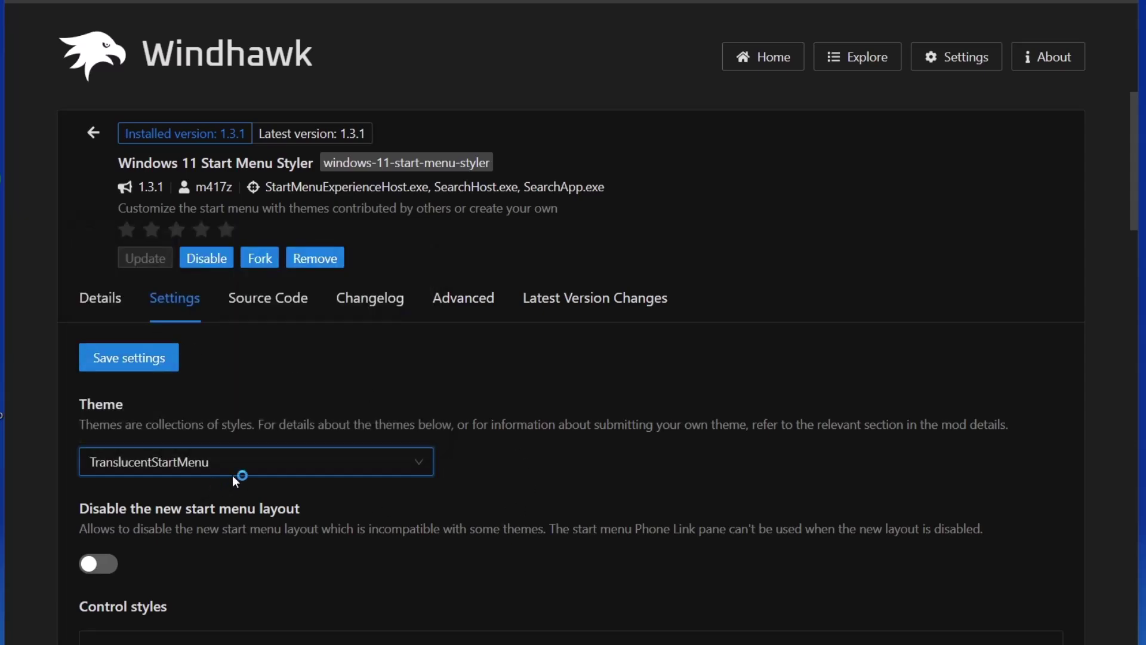
{"action": "left_click", "coordinate": [125, 366]}
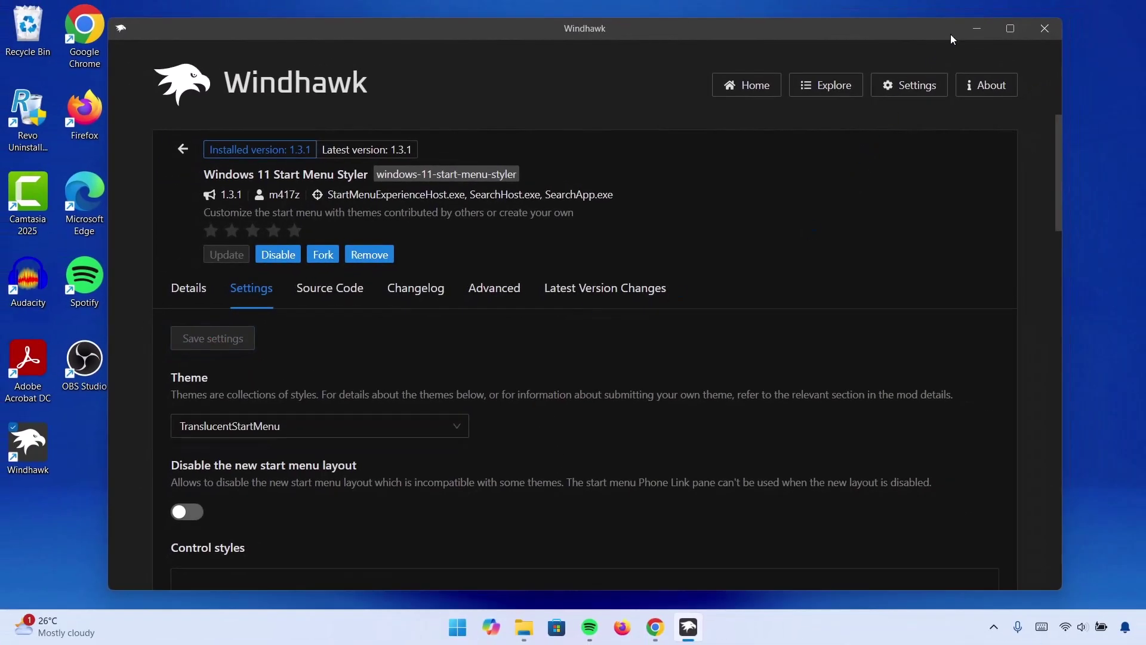
{"action": "left_click", "coordinate": [976, 29]}
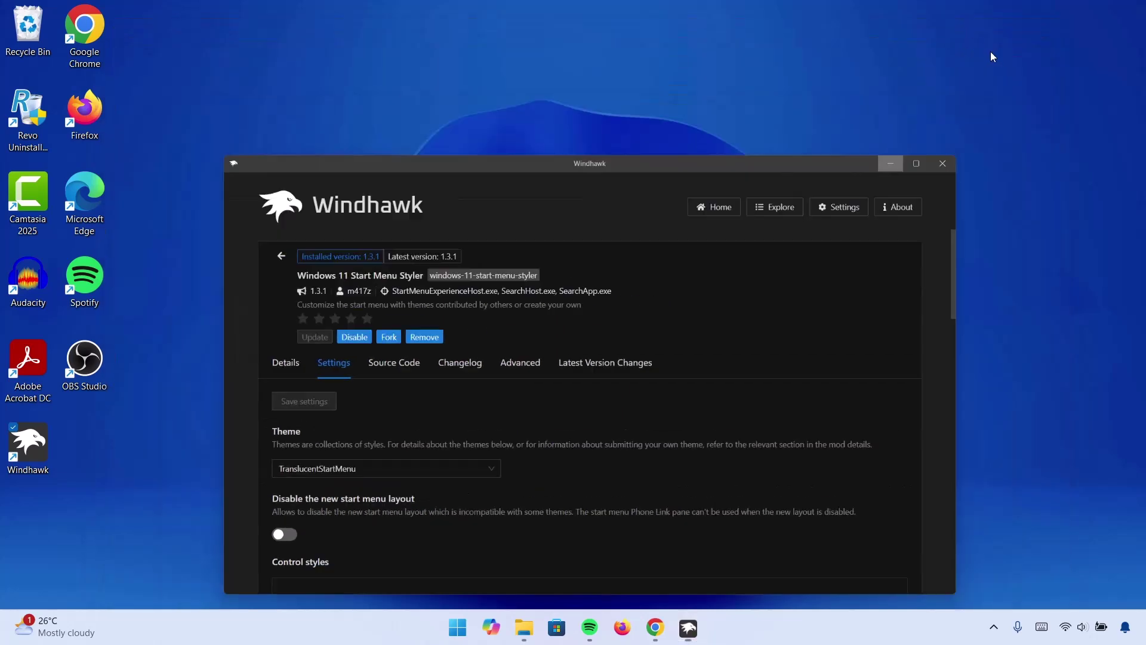
- Preview the translucent Start menu, then restore the Windhawk window from the taskbar
{"action": "left_click", "coordinate": [458, 624]}
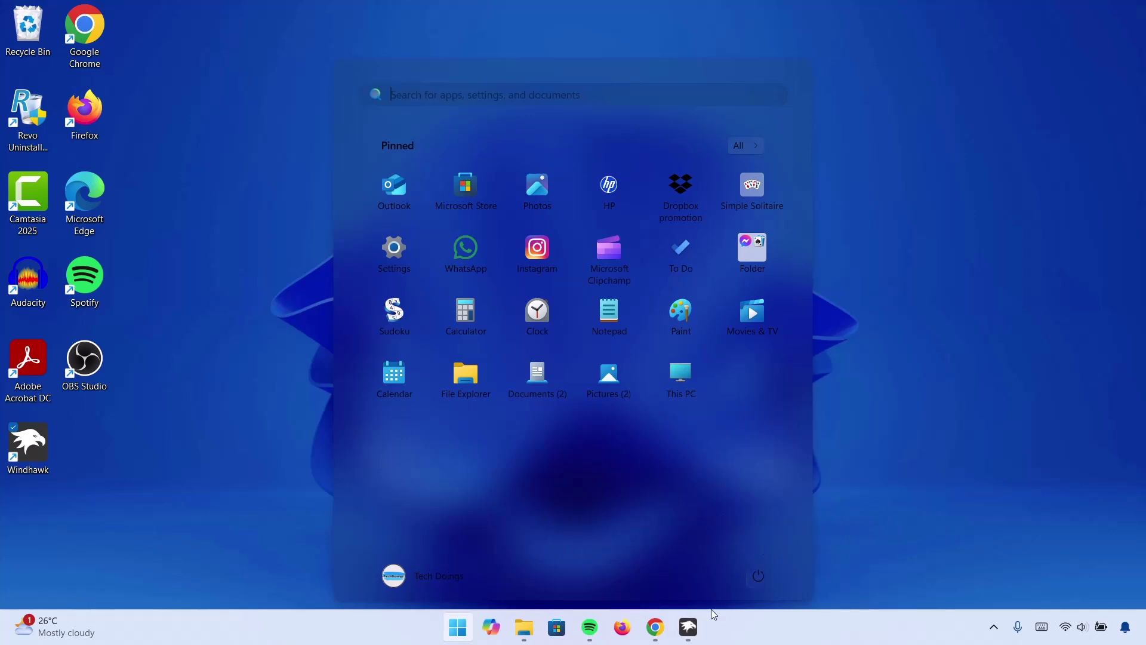
{"action": "left_click", "coordinate": [689, 626]}
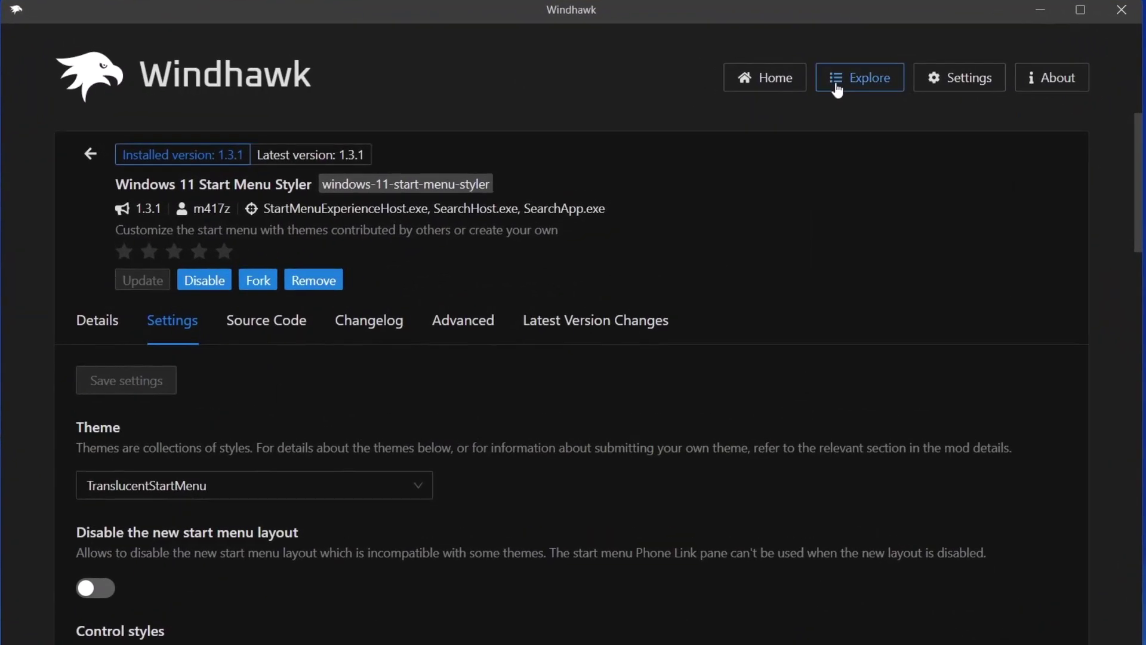
- Install the Windows 11 Taskbar Styler mod from the Explore catalogue, accepting the risk warning
{"action": "left_click", "coordinate": [837, 90]}
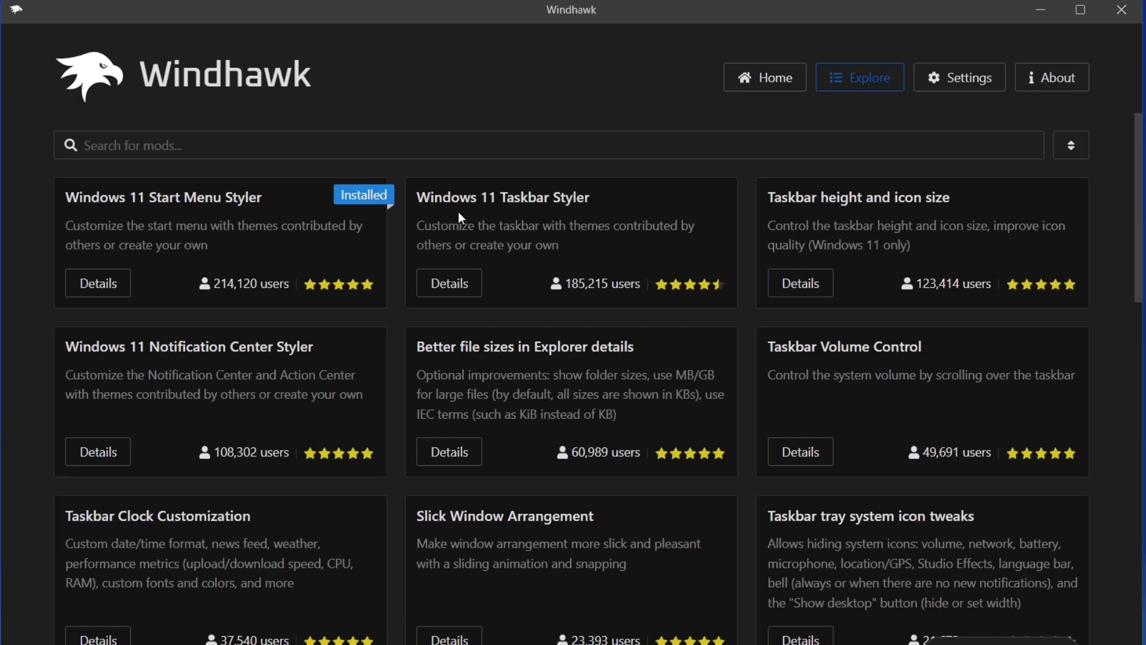
{"action": "left_click", "coordinate": [436, 285]}
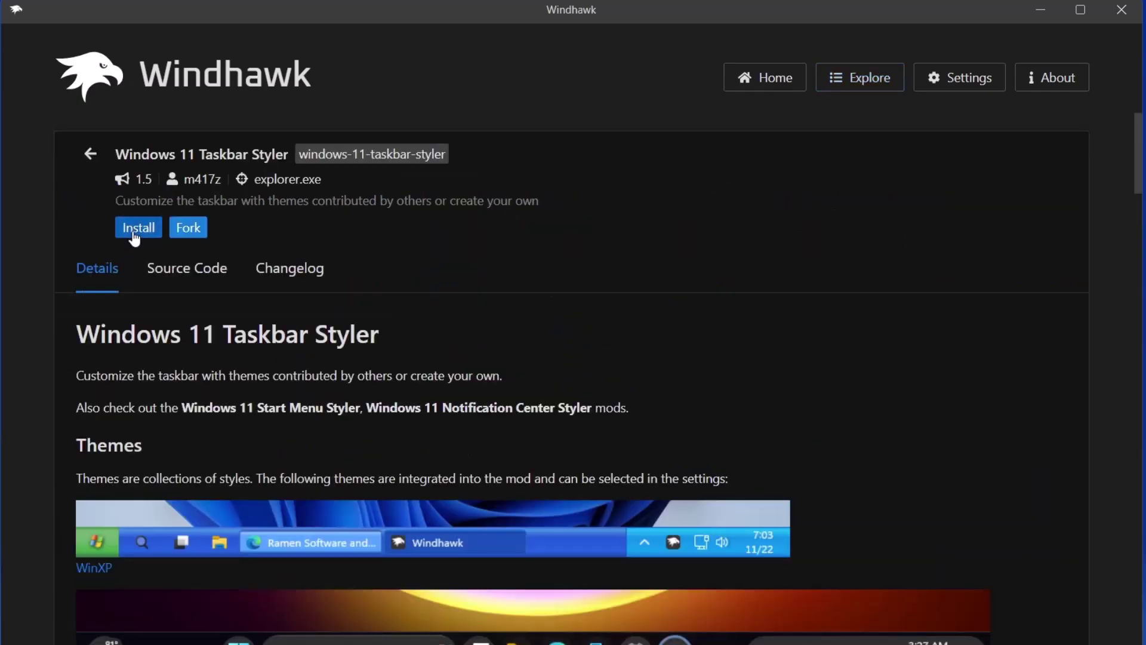
{"action": "left_click", "coordinate": [136, 231]}
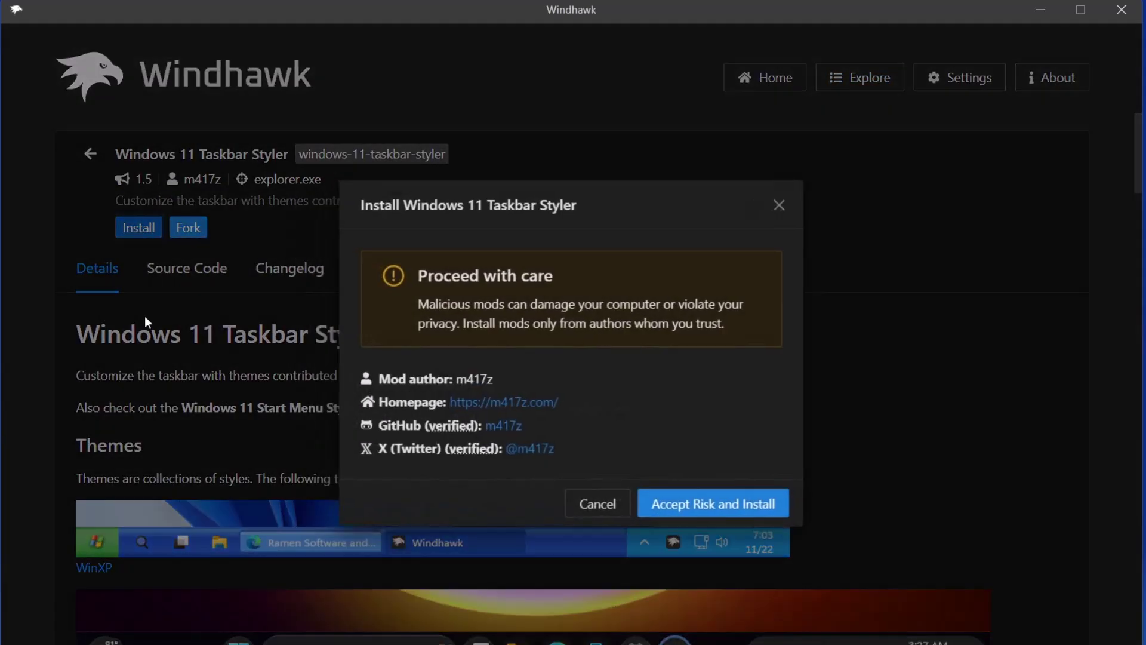
{"action": "left_click", "coordinate": [685, 510]}
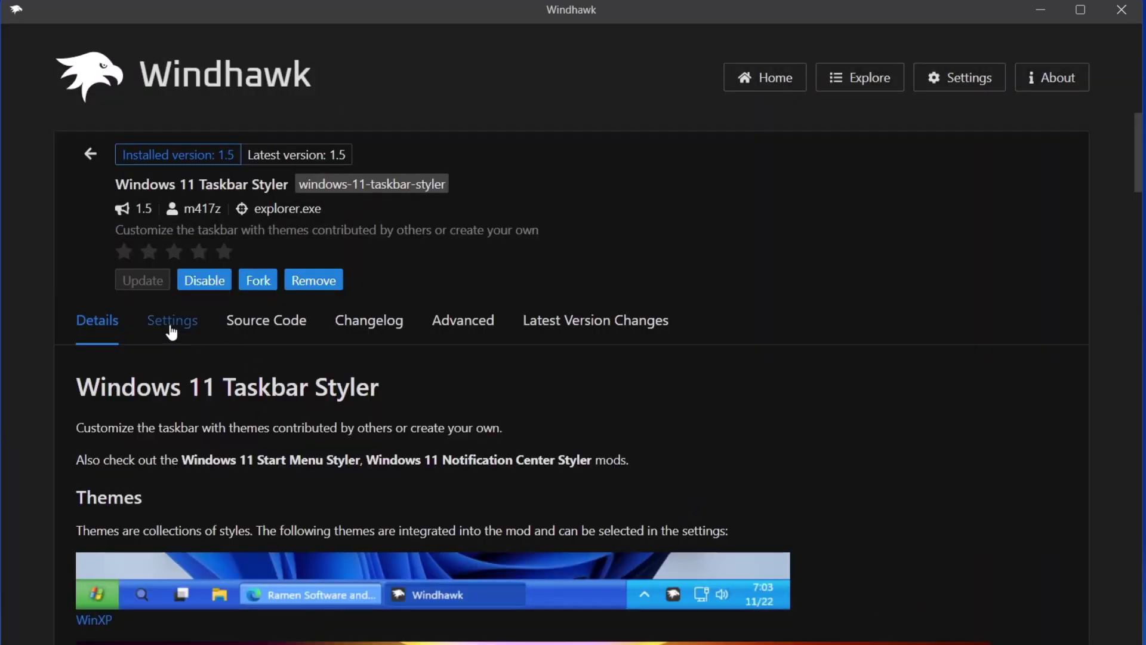
- Choose TranslucentTaskbar as the Taskbar Styler theme and save the settings
{"action": "left_click", "coordinate": [172, 323]}
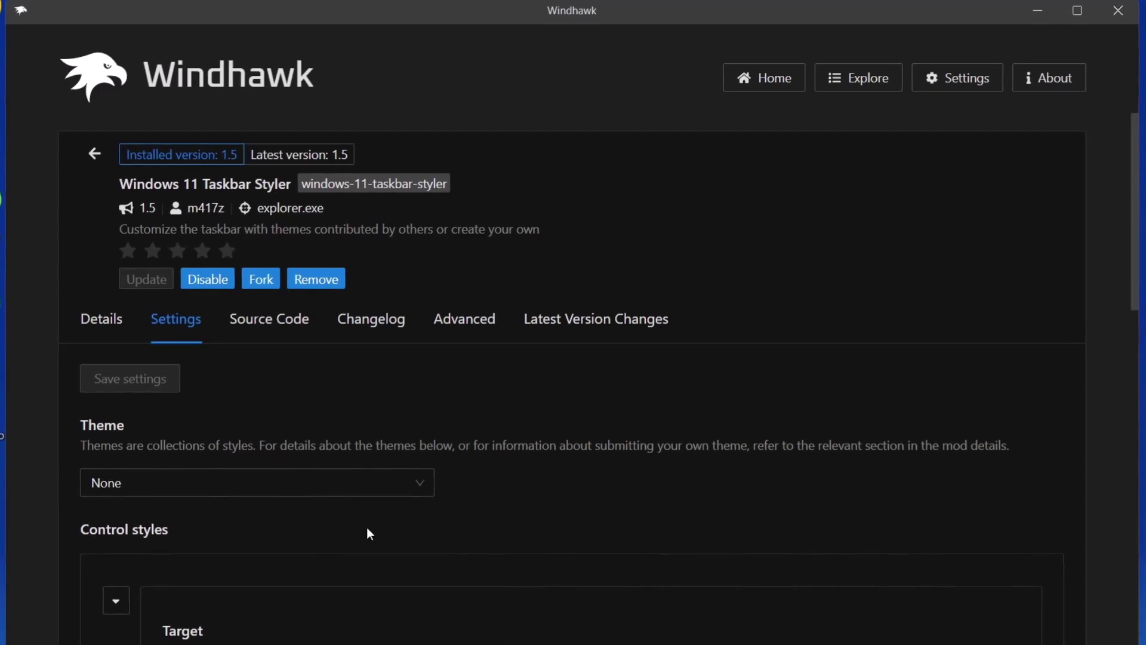
{"action": "left_click", "coordinate": [415, 483]}
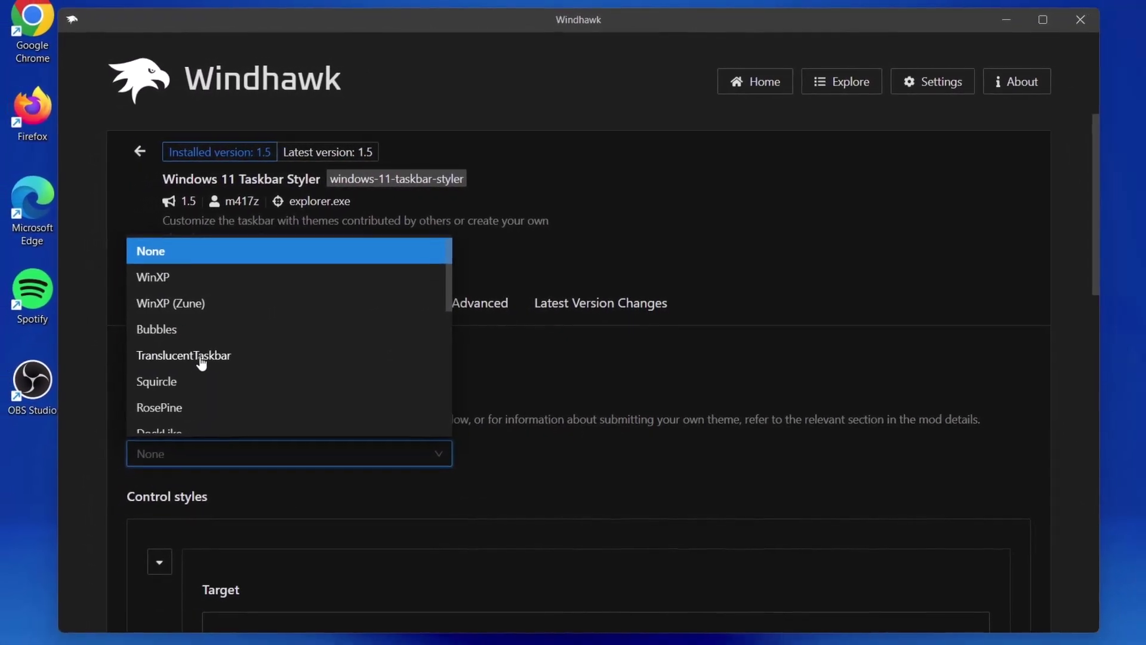
{"action": "left_click", "coordinate": [203, 355]}
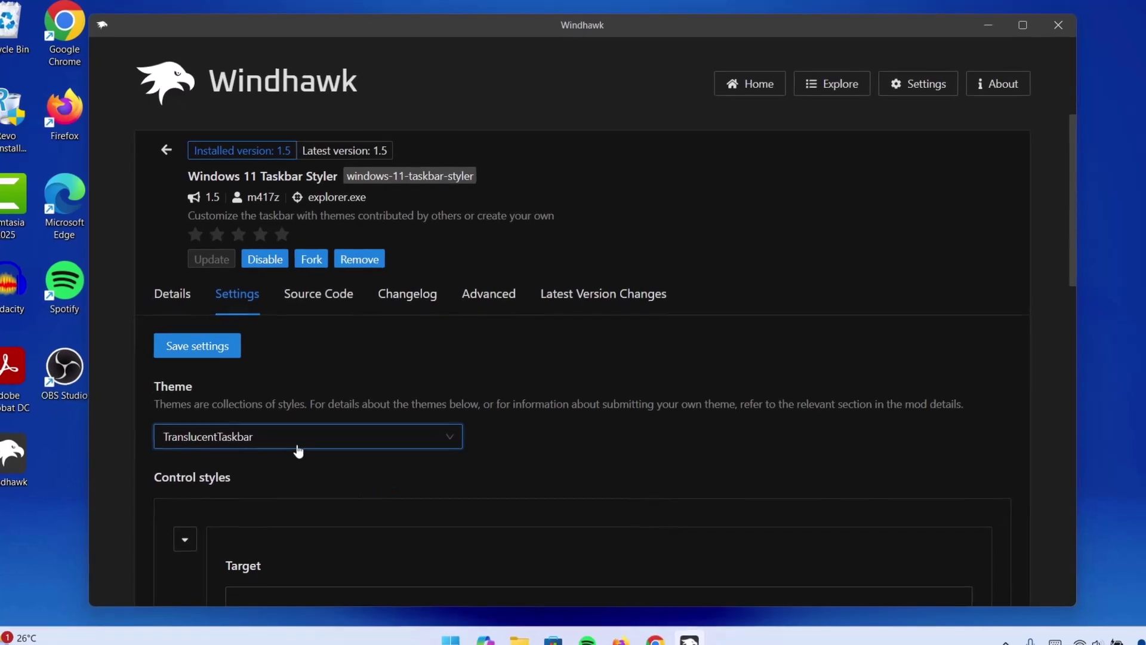
{"action": "left_click", "coordinate": [186, 346]}
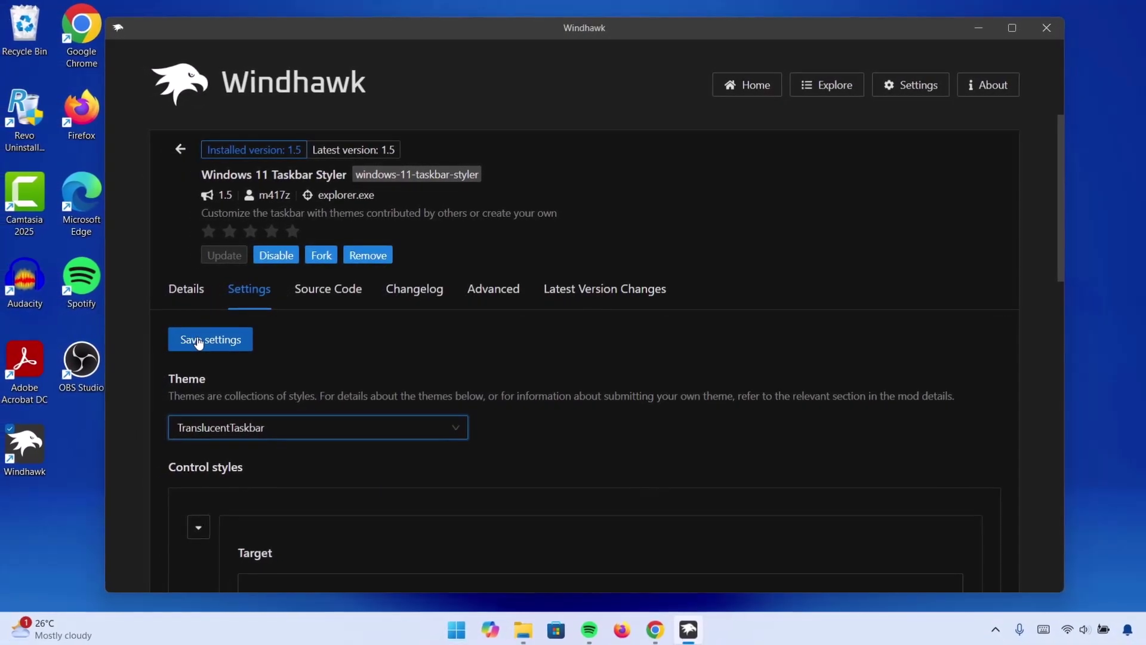
{"action": "left_click", "coordinate": [198, 341]}
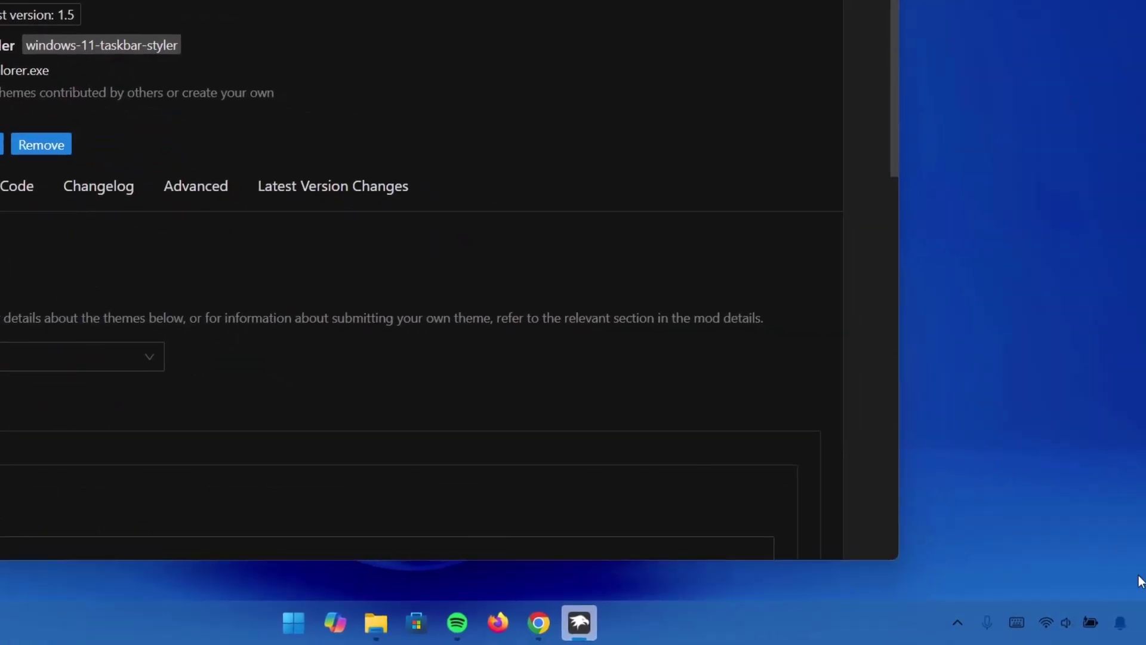
{"action": "left_click", "coordinate": [1122, 623]}
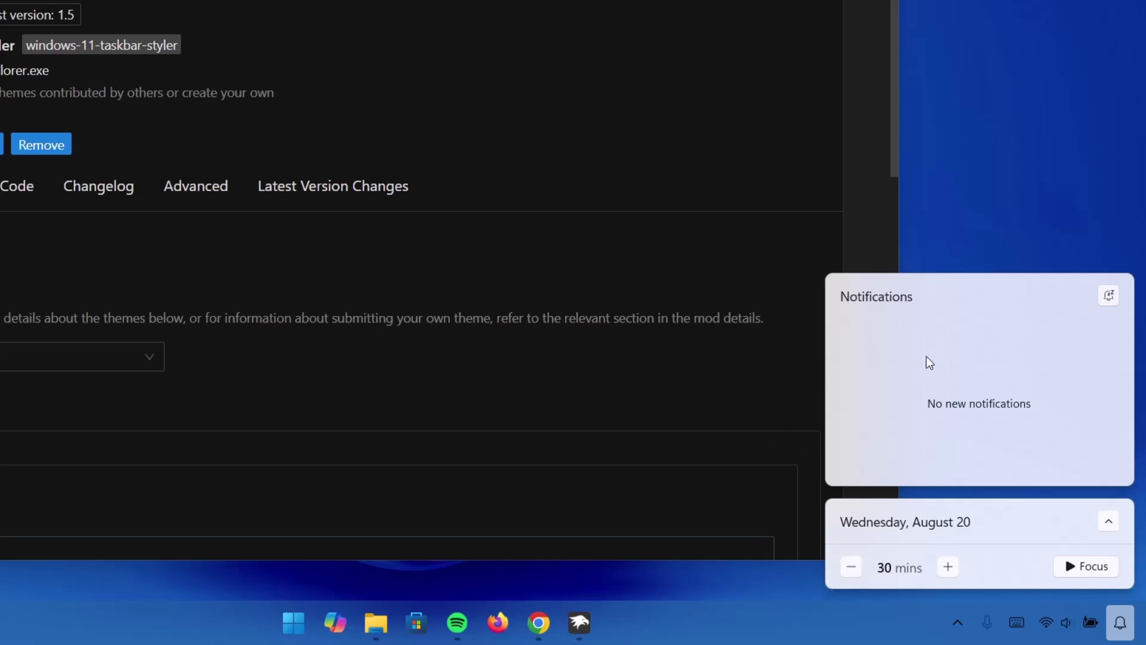
{"action": "left_click", "coordinate": [710, 367]}
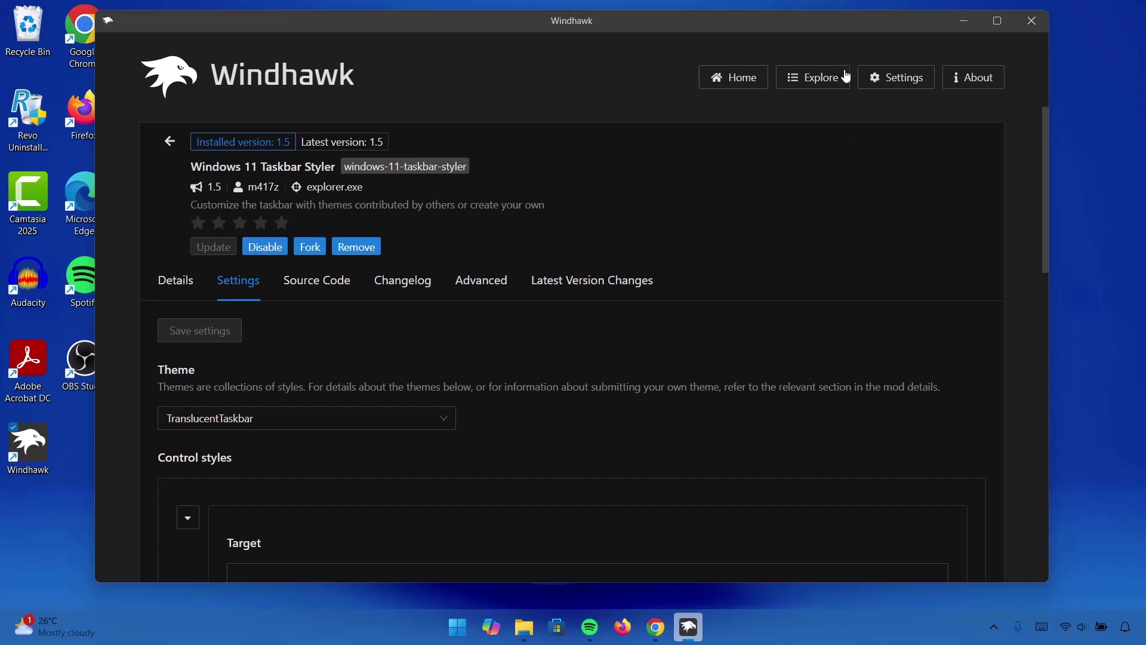
- Install the Windows 11 Notification Center Styler mod from the Explore catalogue, accepting the risk warning
{"action": "left_click", "coordinate": [812, 77]}
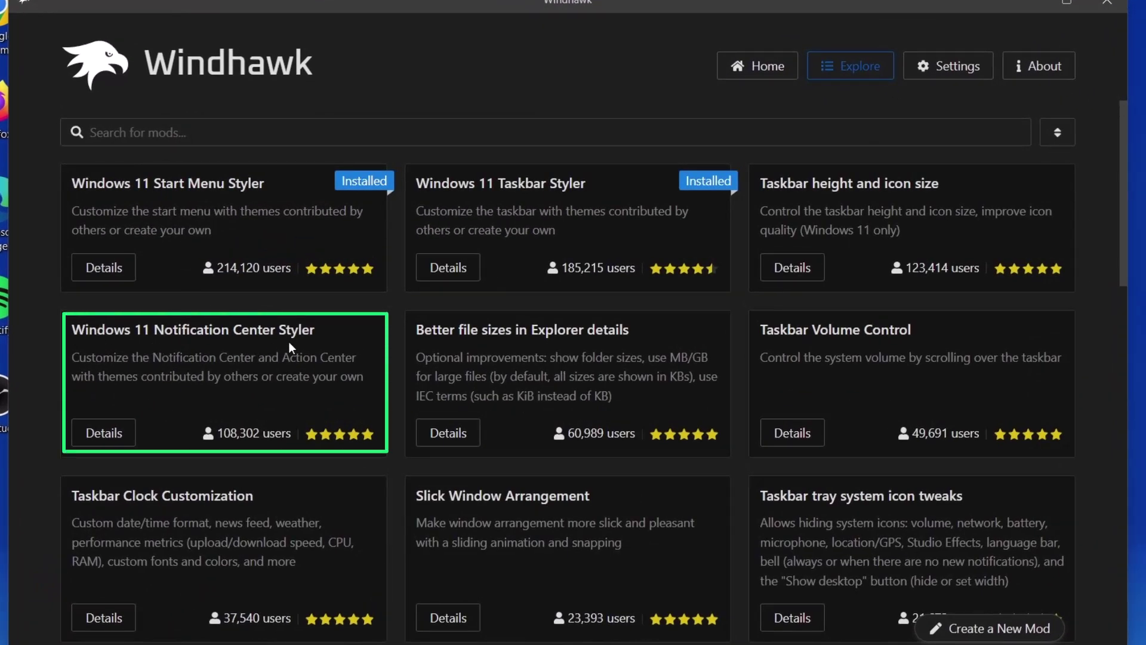
{"action": "left_click", "coordinate": [108, 439]}
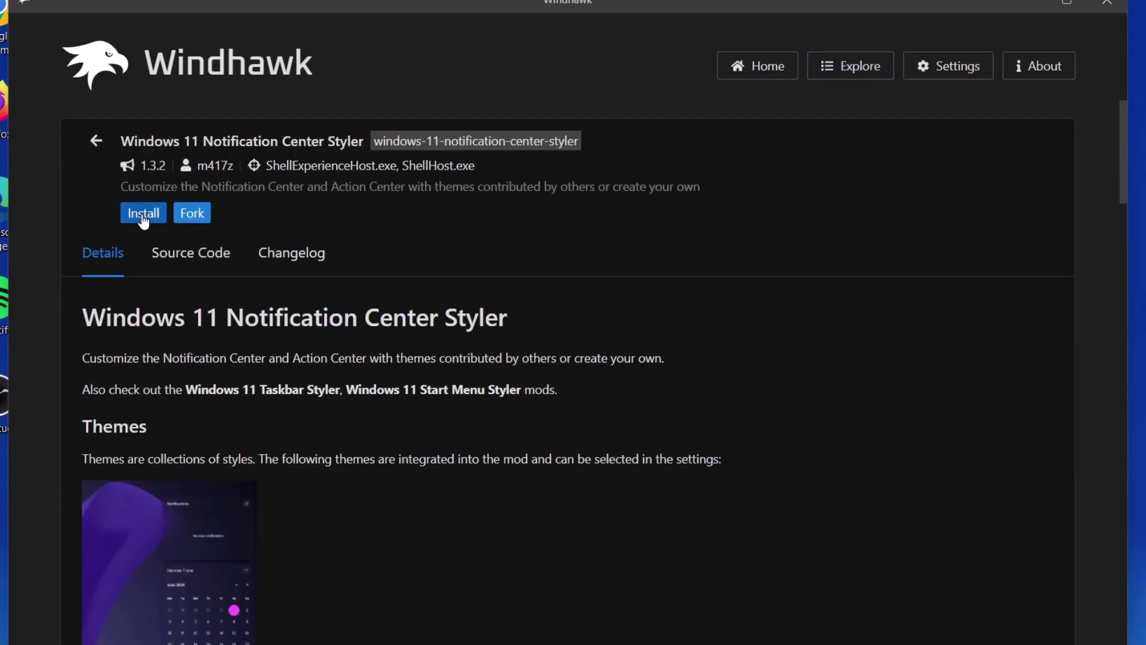
{"action": "left_click", "coordinate": [143, 214]}
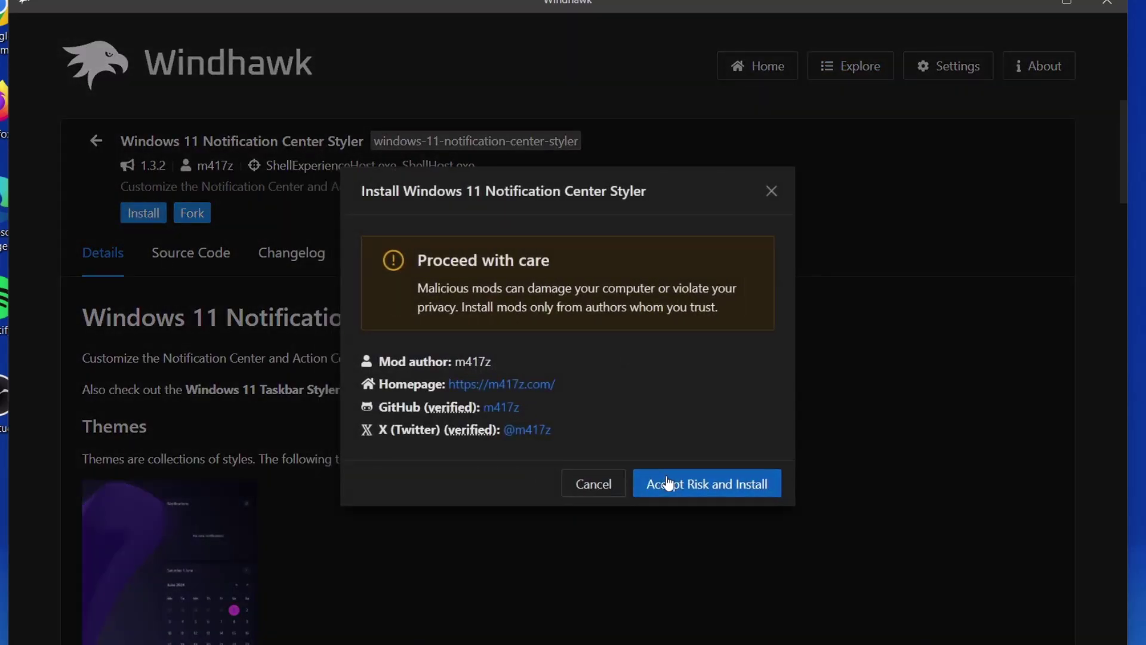
{"action": "left_click", "coordinate": [667, 483]}
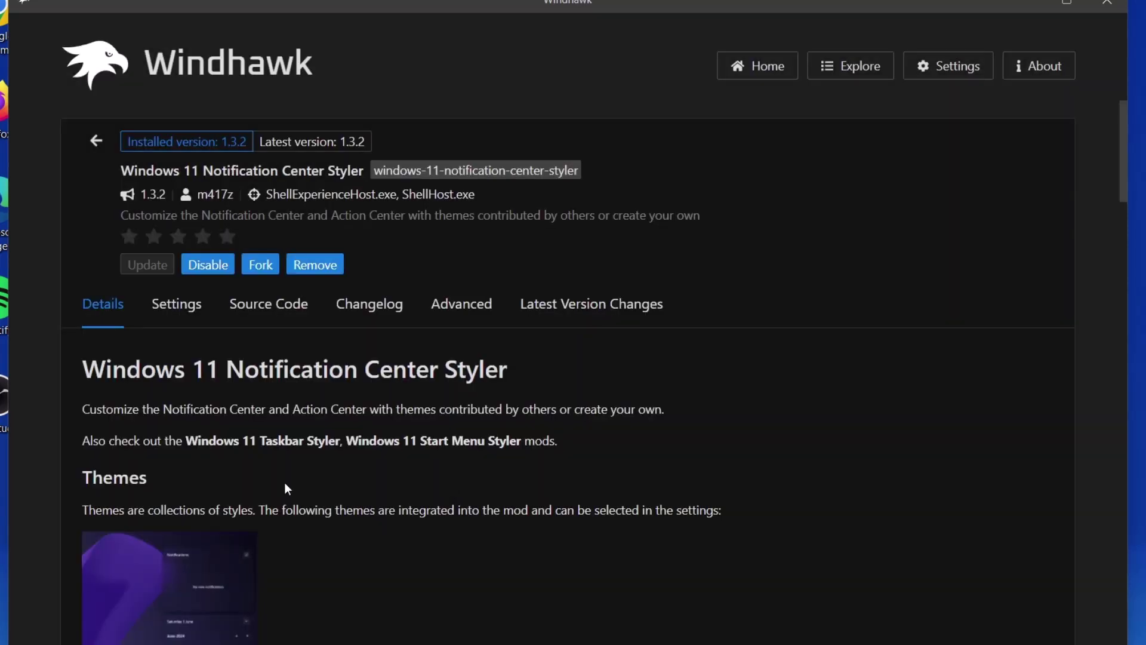
- Save TranslucentShell as its theme, minimize Windhawk, and preview the notification panel
{"action": "left_click", "coordinate": [173, 315]}
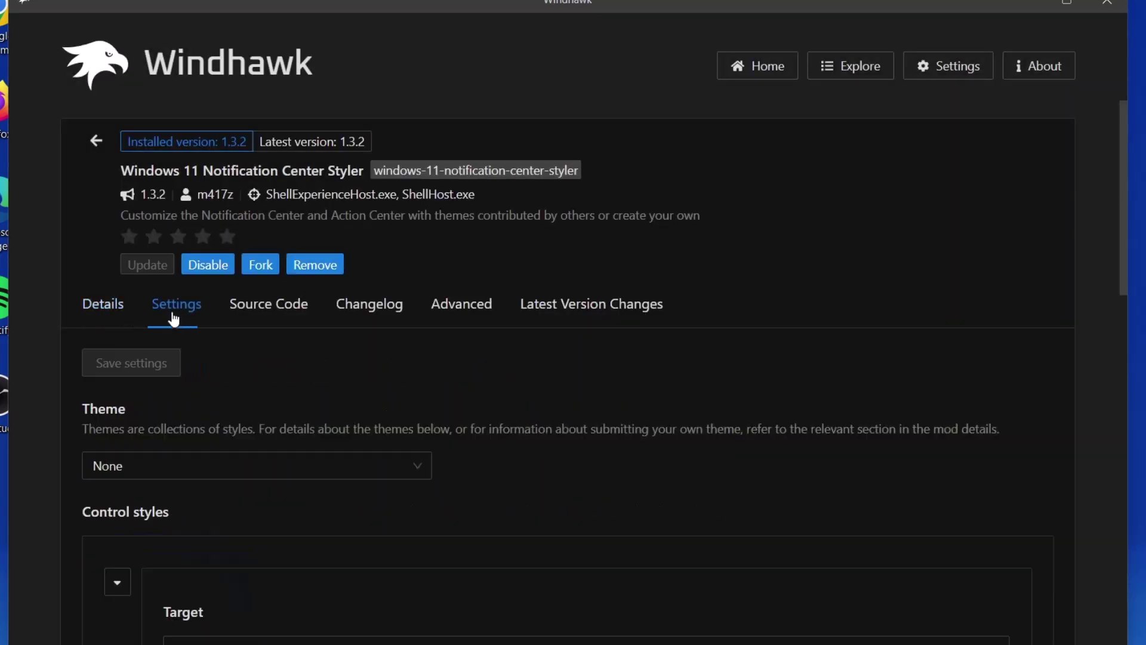
{"action": "left_click", "coordinate": [420, 471]}
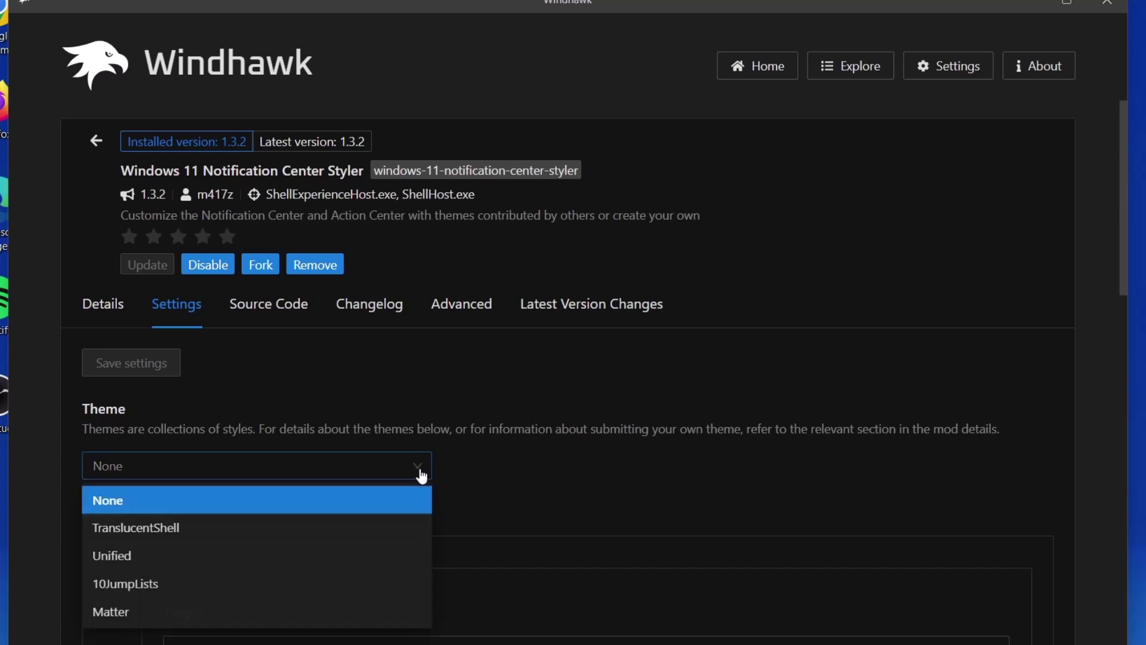
{"action": "left_click", "coordinate": [149, 529]}
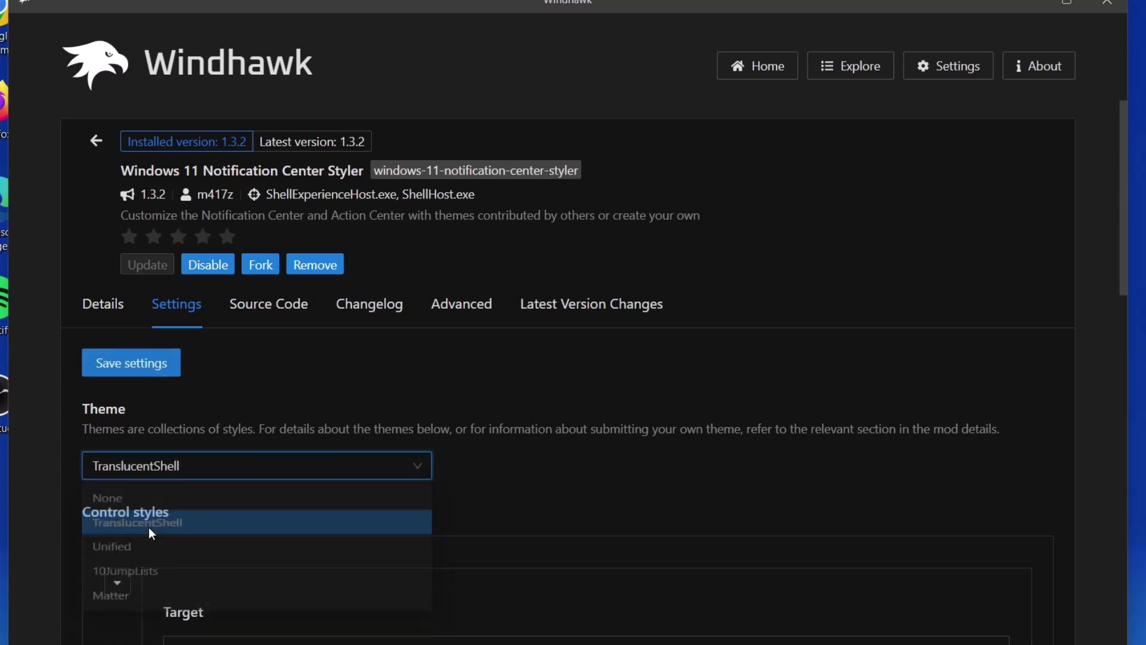
{"action": "left_click", "coordinate": [126, 365]}
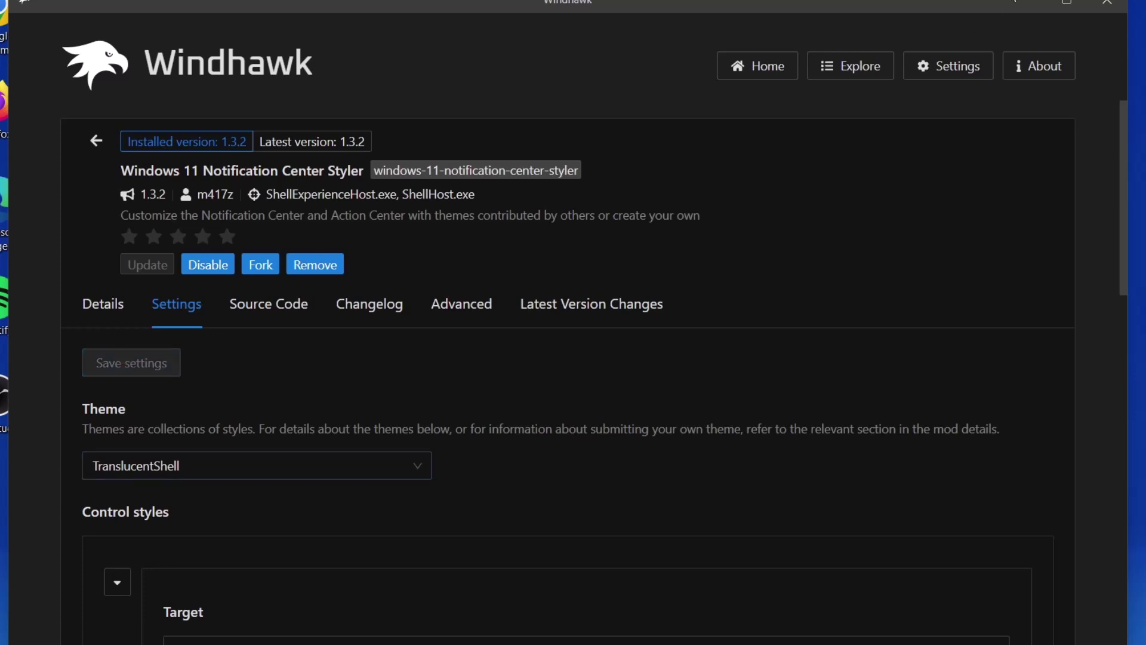
{"action": "left_click", "coordinate": [1027, 3]}
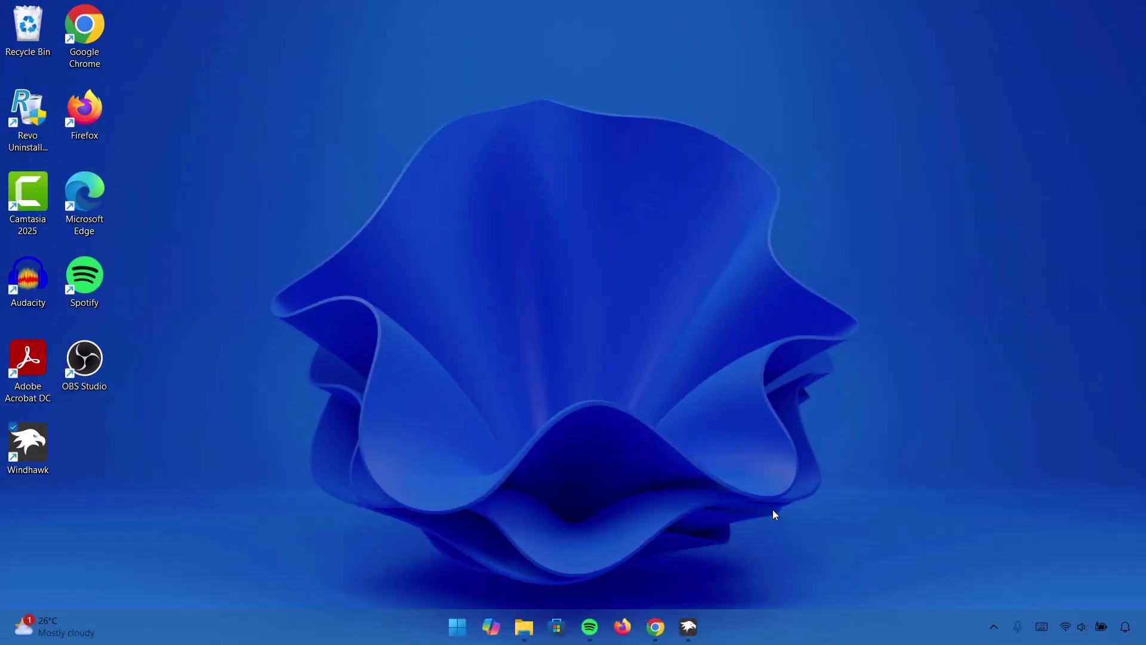
{"action": "left_click", "coordinate": [1126, 627]}
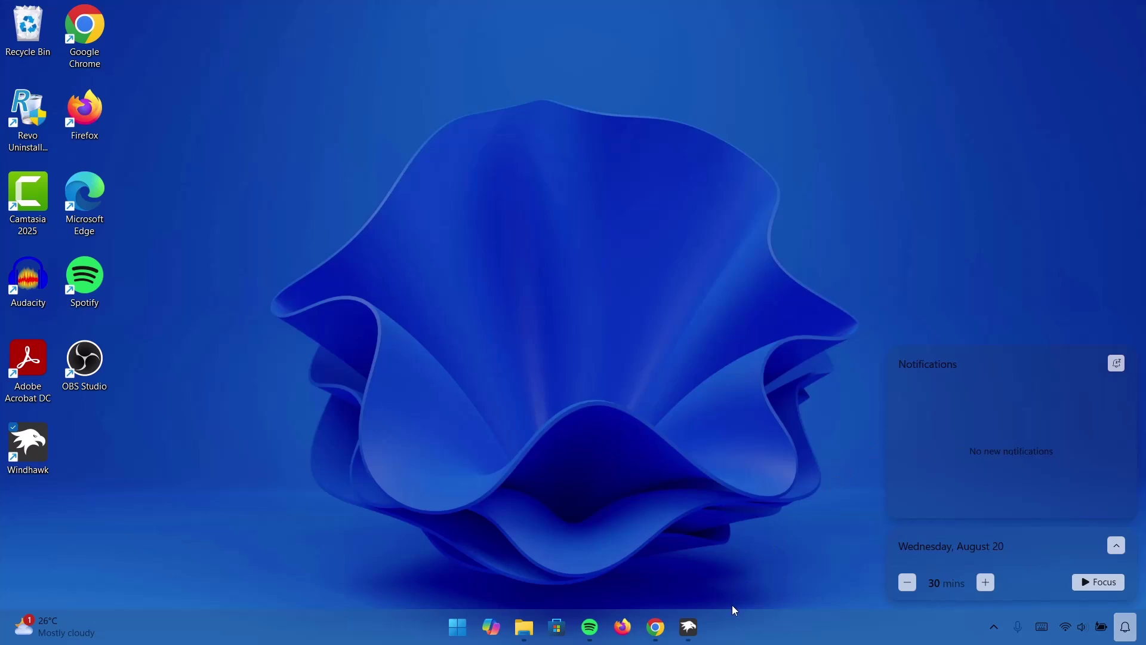
- Dismiss the notification panel and turn off Show desktop icons in the desktop's View menu
{"action": "left_click", "coordinate": [651, 446]}
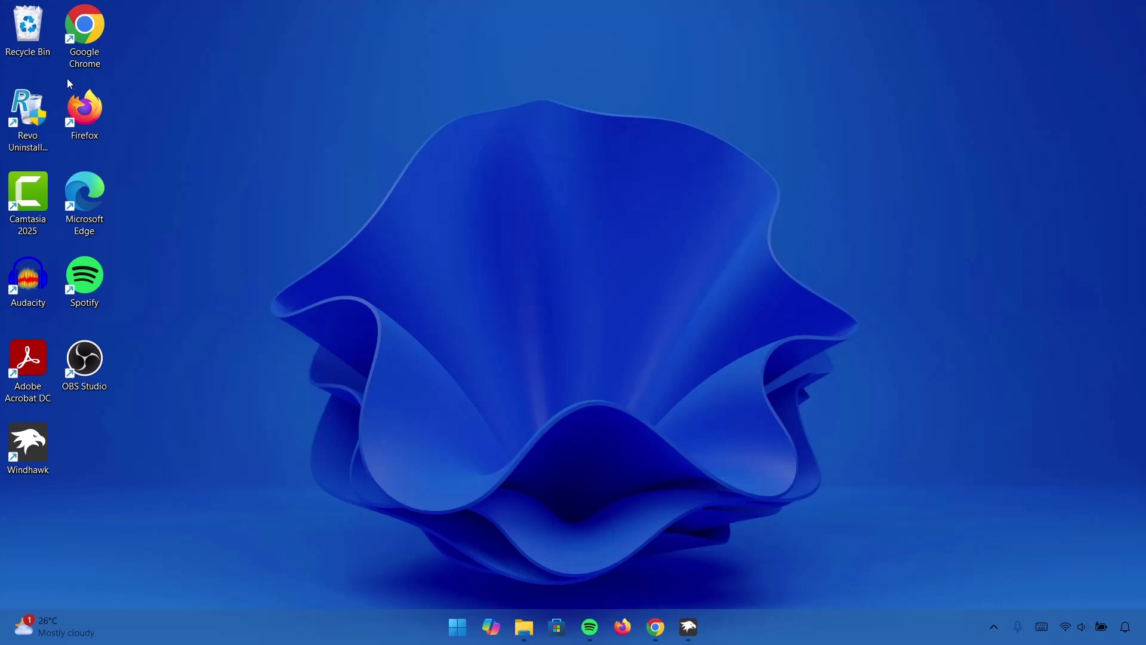
{"action": "right_click", "coordinate": [209, 119]}
{"action": "mouse_move", "coordinate": [225, 132]}
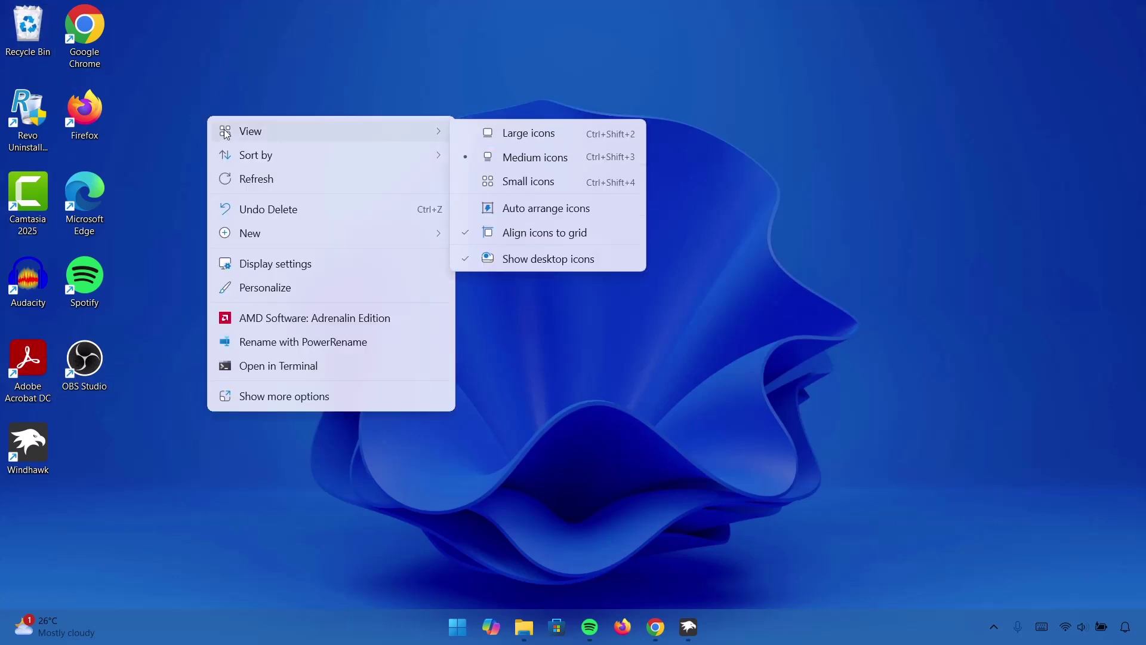
{"action": "left_click", "coordinate": [508, 258]}
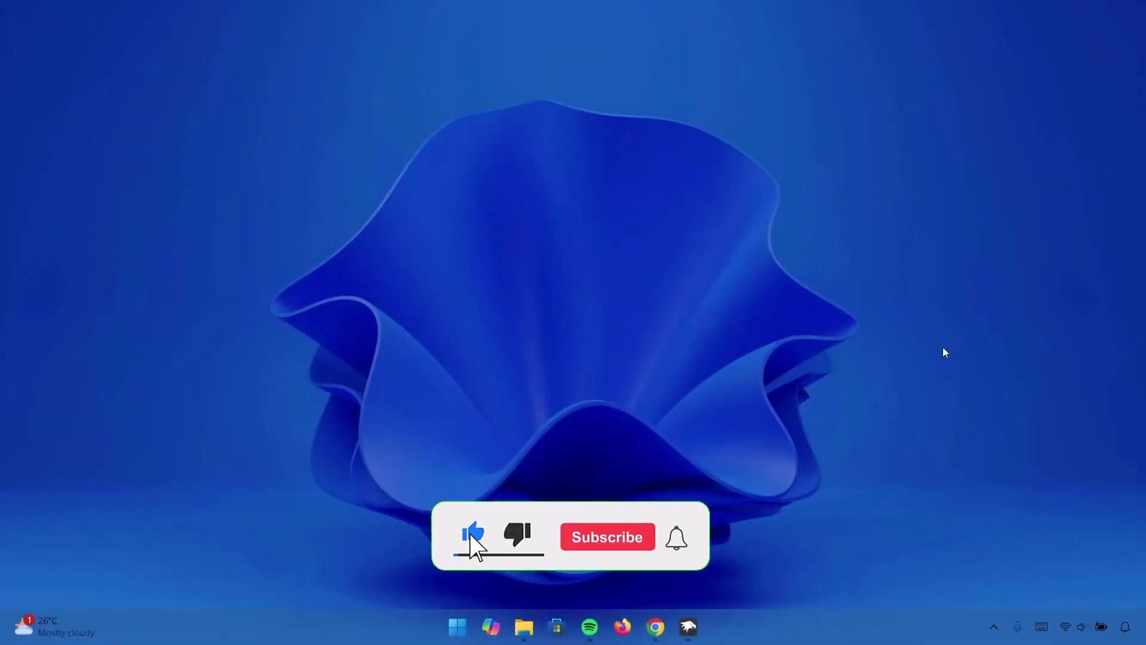
- Close Windhawk from the taskbar and bring Chrome back on screen
{"action": "right_click", "coordinate": [688, 627]}
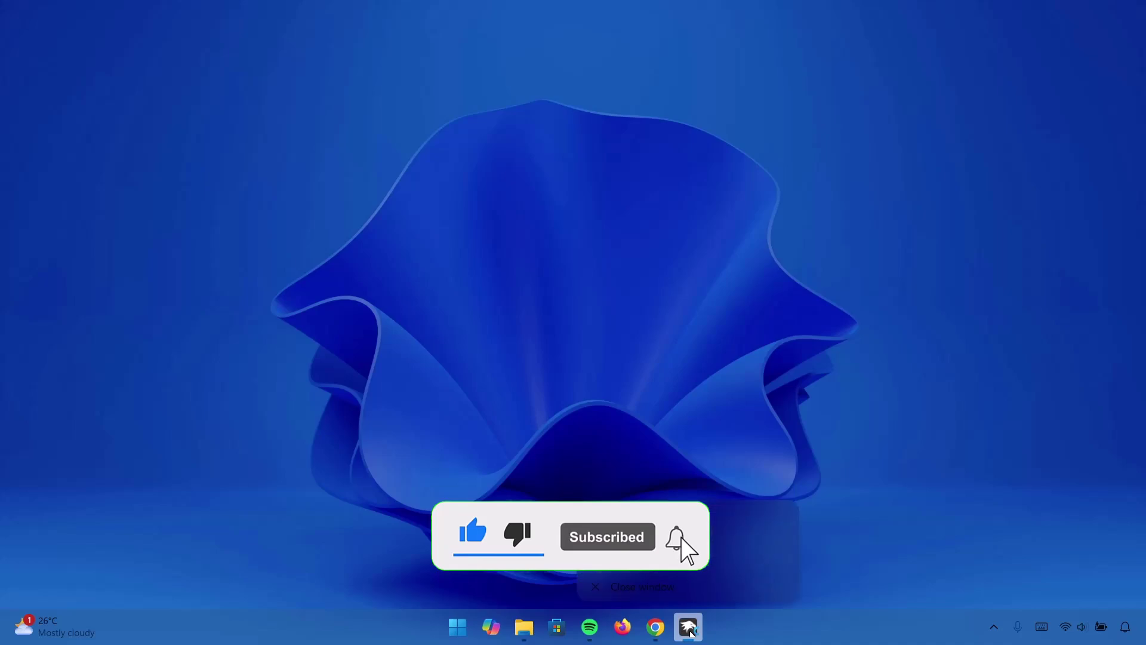
{"action": "left_click", "coordinate": [682, 591]}
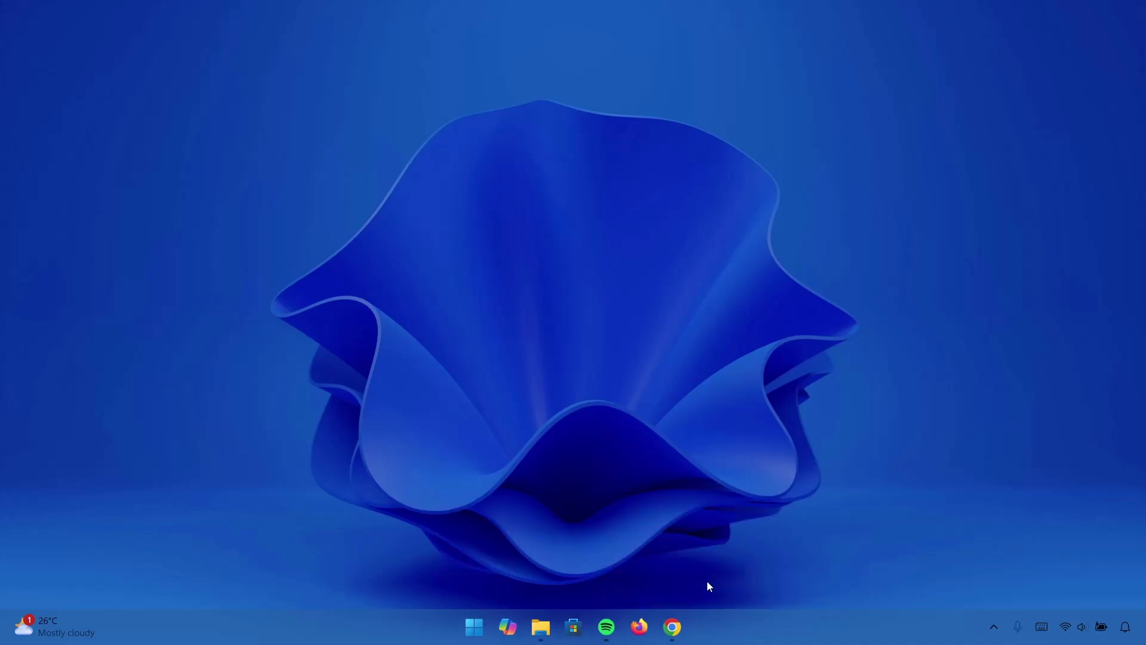
{"action": "left_click", "coordinate": [672, 627]}
- Download Rainmeter-4.5.23.exe (2.4 MB) from the rainmeter.net Downloads section and run it
{"action": "left_click", "coordinate": [281, 14]}
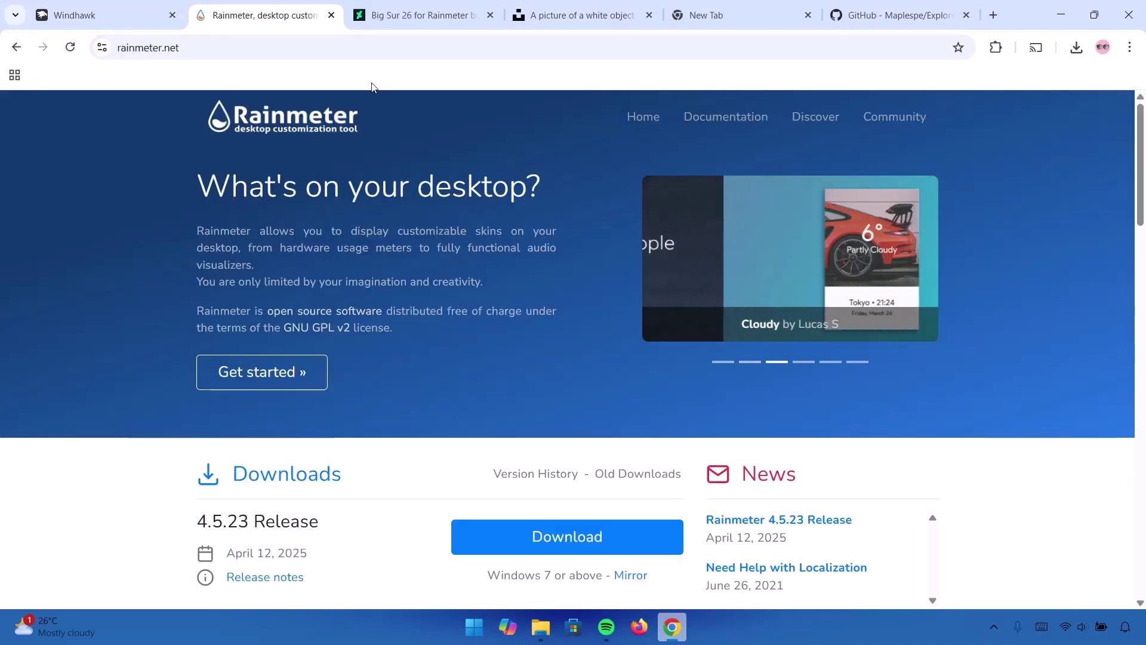
{"action": "scroll", "coordinate": [309, 352], "scroll_direction": "down", "scroll_amount": 2}
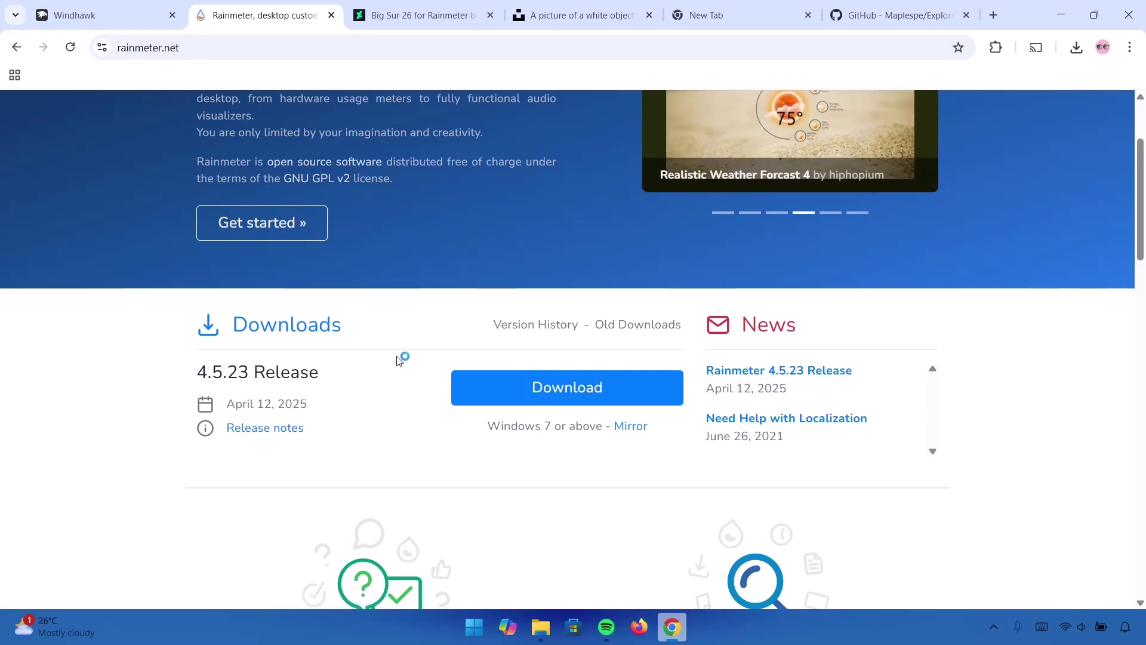
{"action": "left_click", "coordinate": [538, 393]}
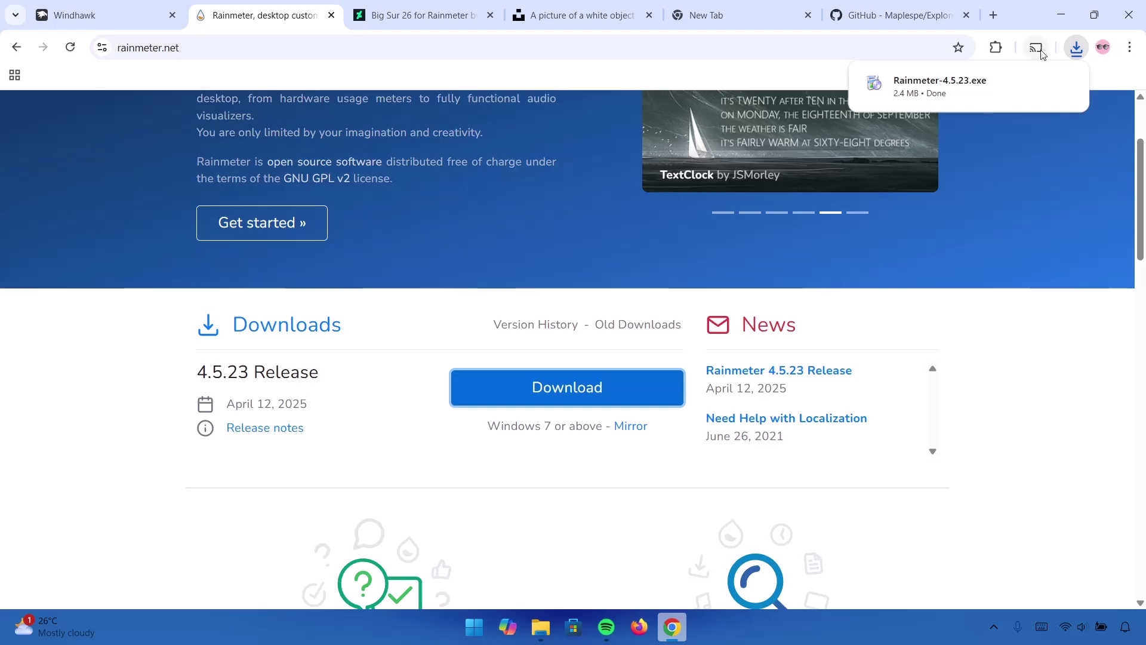
{"action": "left_click", "coordinate": [972, 86]}
- Install Rainmeter in English with default options to C:\Program Files\Rainmeter and run it
{"action": "left_click", "coordinate": [1063, 15]}
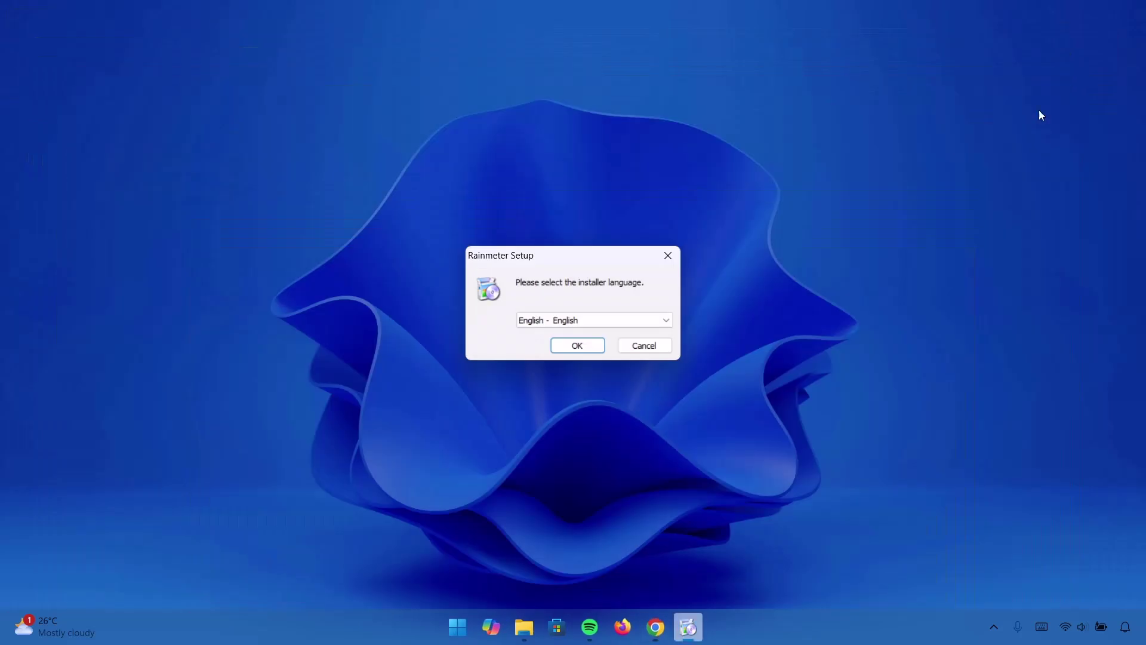
{"action": "key", "text": "Return"}
{"action": "left_click", "coordinate": [657, 434]}
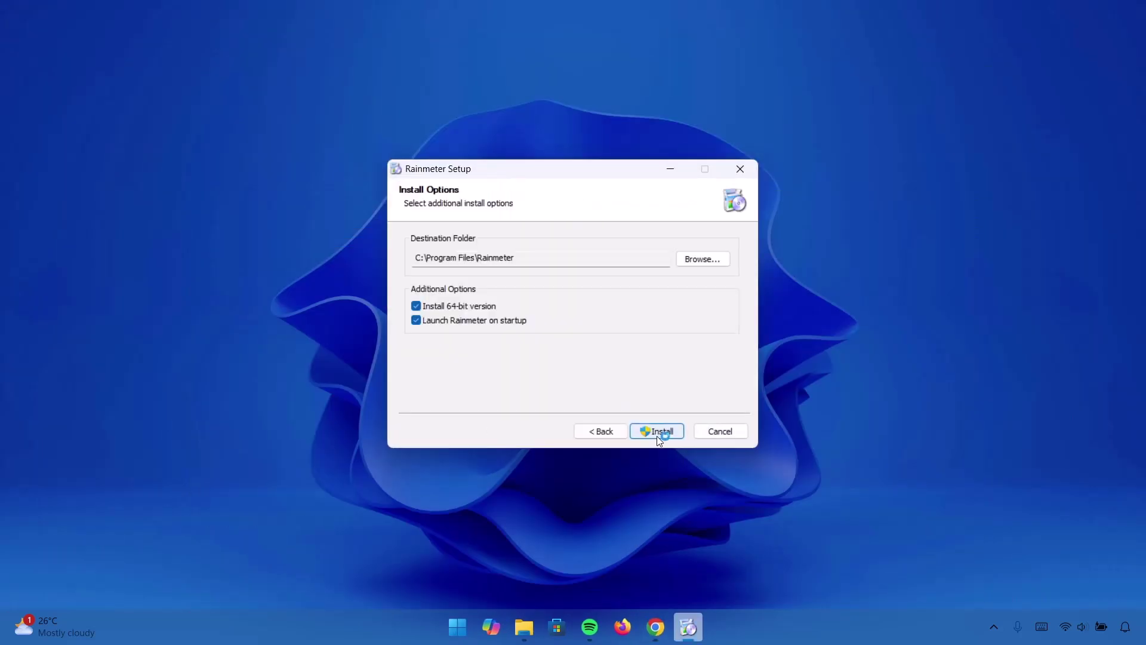
{"action": "left_click", "coordinate": [665, 432]}
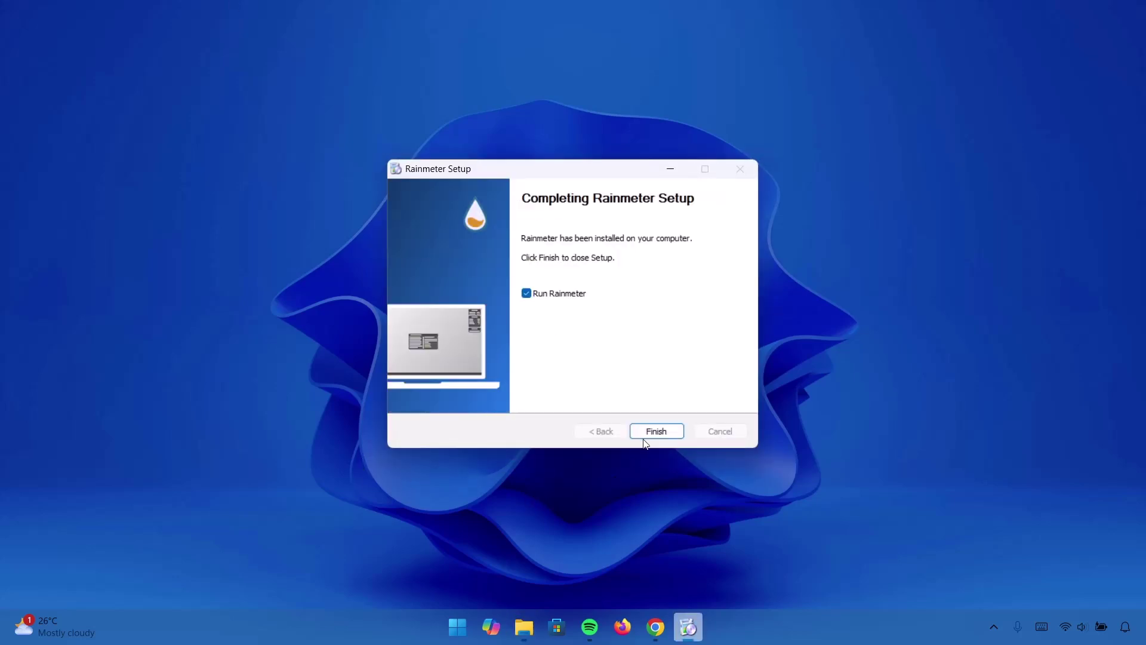
{"action": "left_click", "coordinate": [646, 430]}
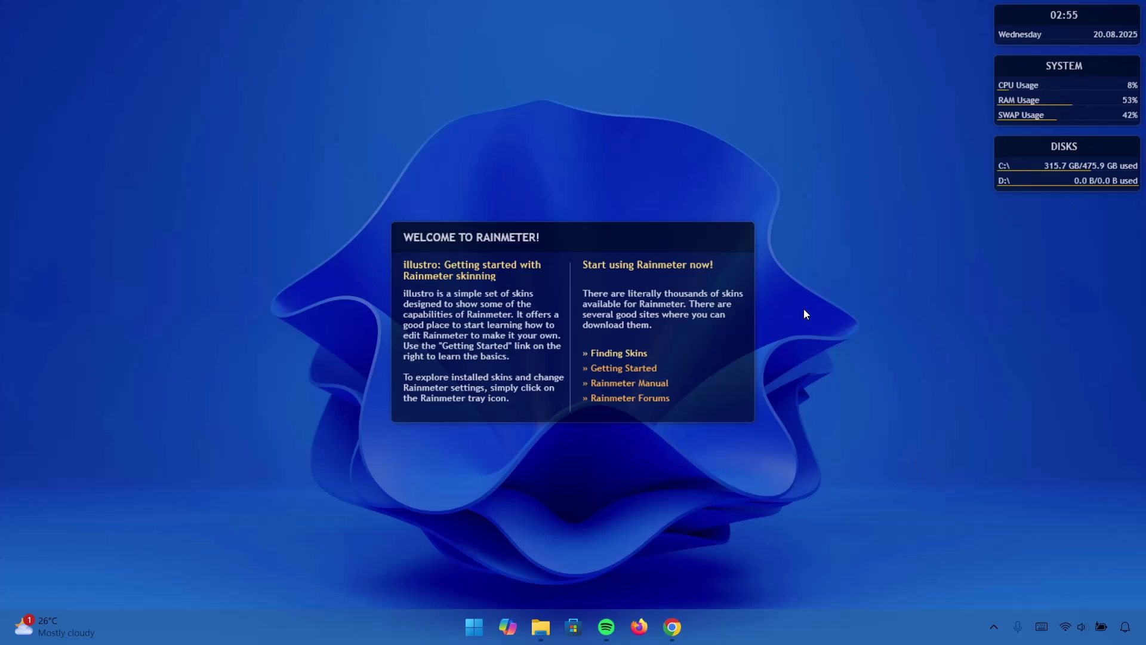
- Unload the illustro welcome, Disks, System and Clock skins from the desktop
{"action": "right_click", "coordinate": [704, 349]}
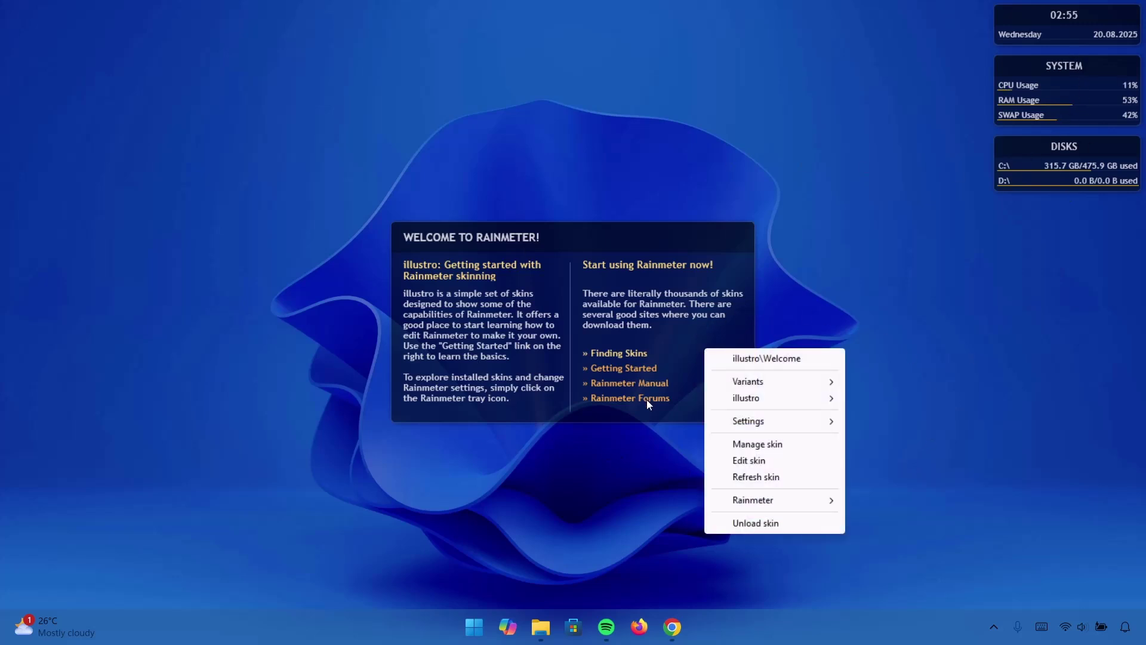
{"action": "left_click", "coordinate": [746, 523]}
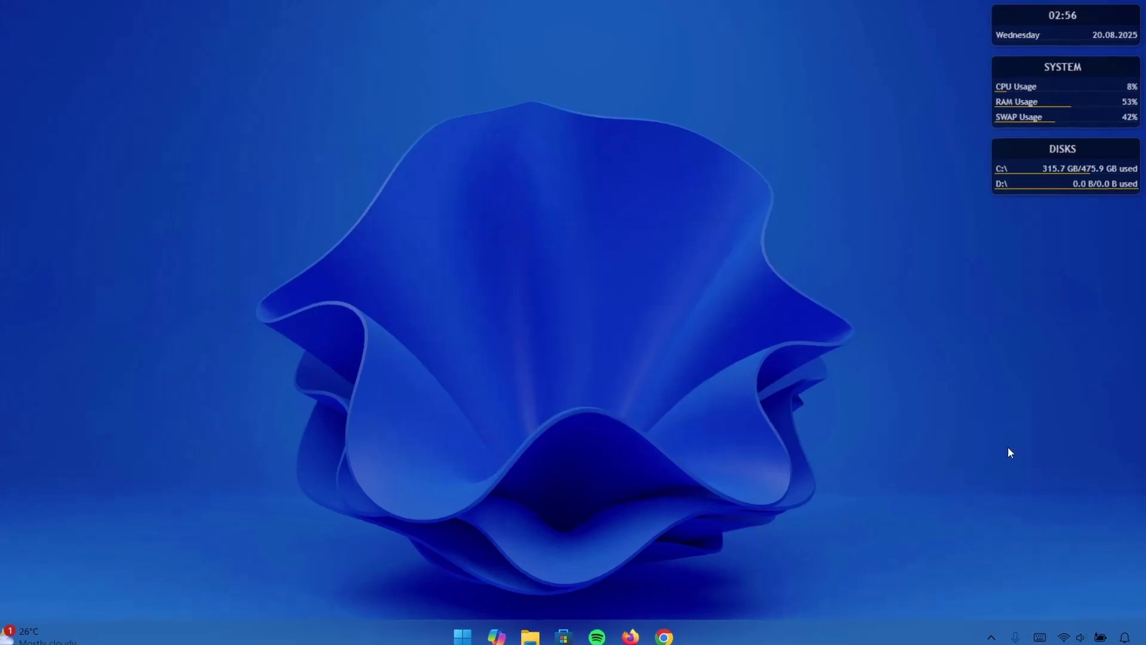
{"action": "right_click", "coordinate": [1013, 182]}
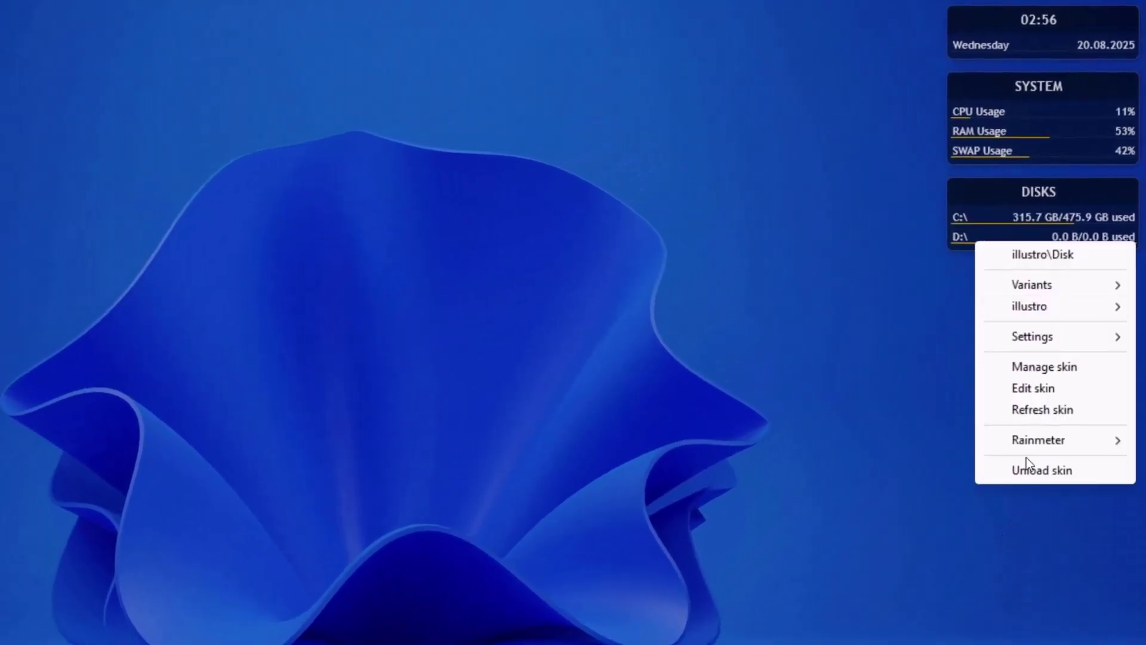
{"action": "left_click", "coordinate": [1026, 459]}
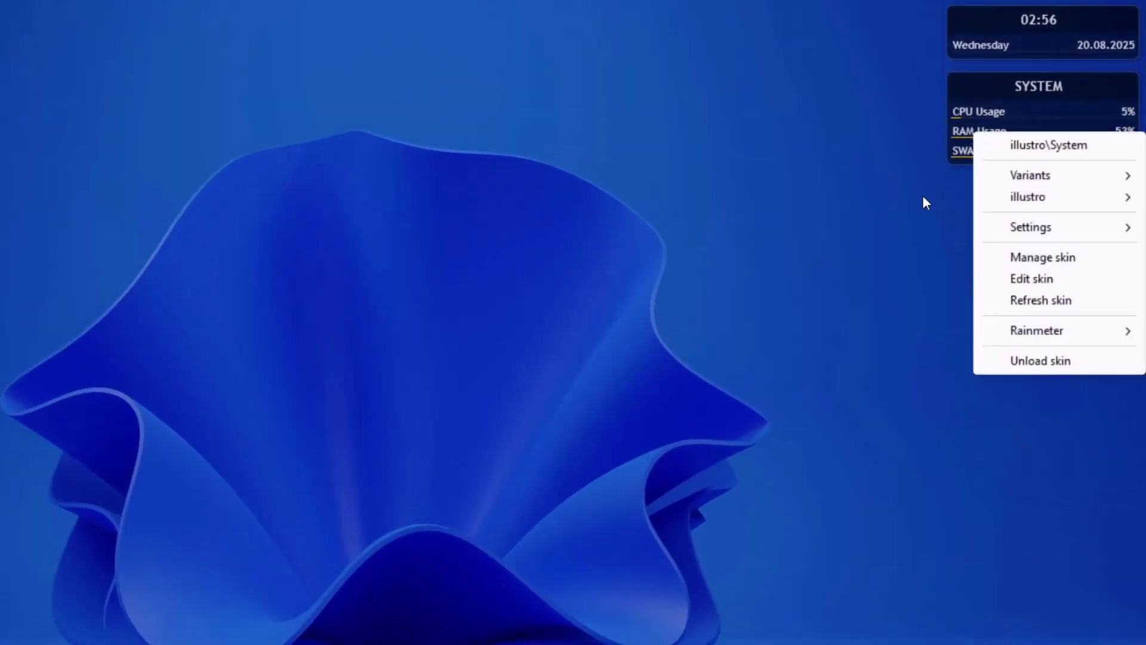
{"action": "left_click", "coordinate": [1009, 361]}
{"action": "right_click", "coordinate": [979, 41]}
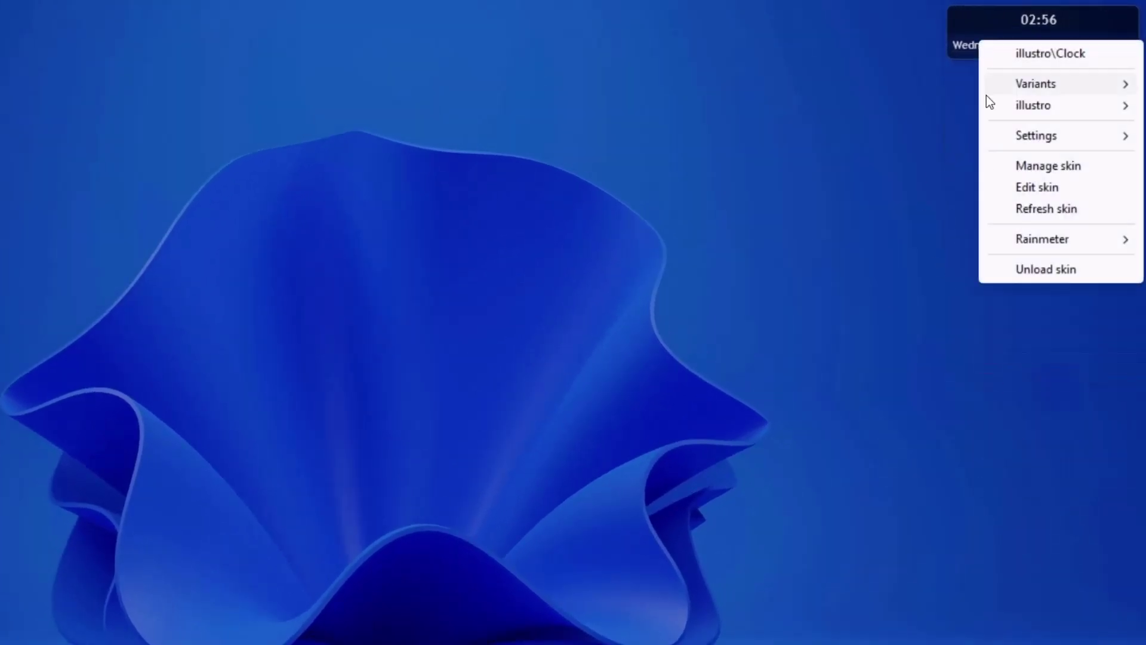
{"action": "left_click", "coordinate": [1010, 267]}
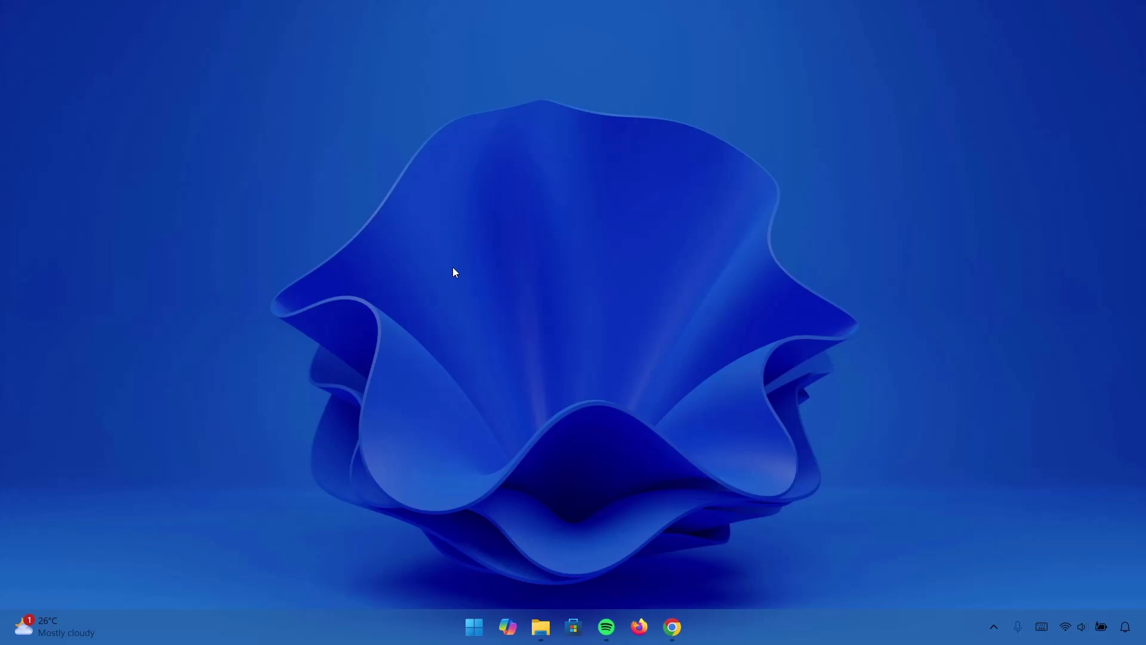
- Download the Big Sur 26 for Rainmeter zip from DeviantArt and show it in Downloads
{"action": "left_click", "coordinate": [672, 627]}
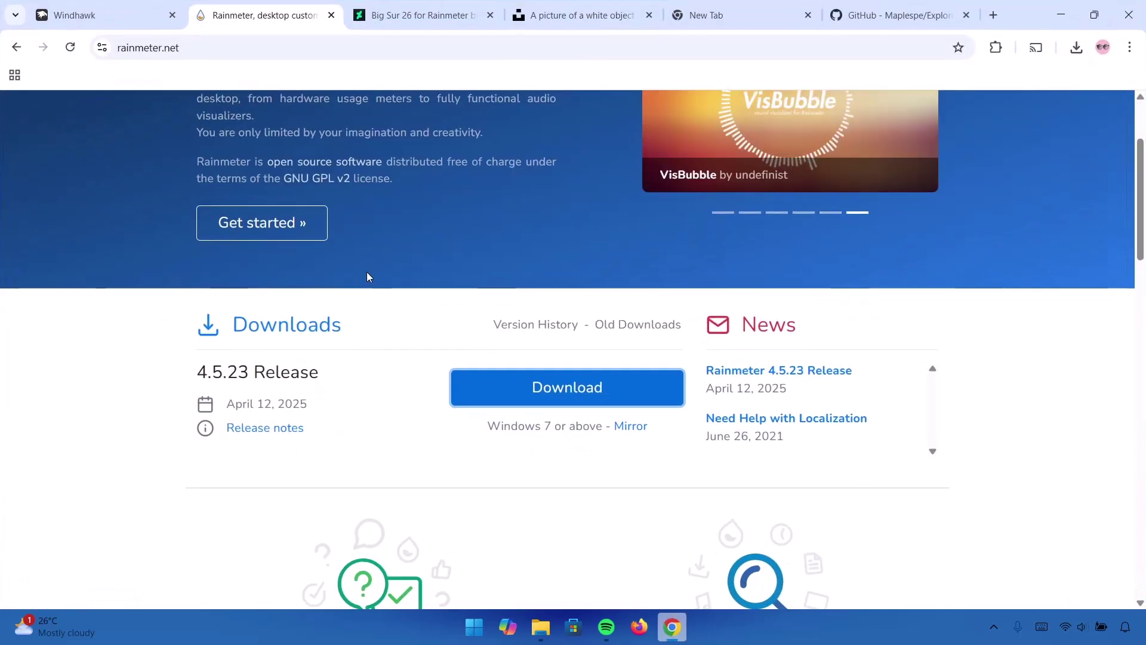
{"action": "left_click", "coordinate": [410, 17]}
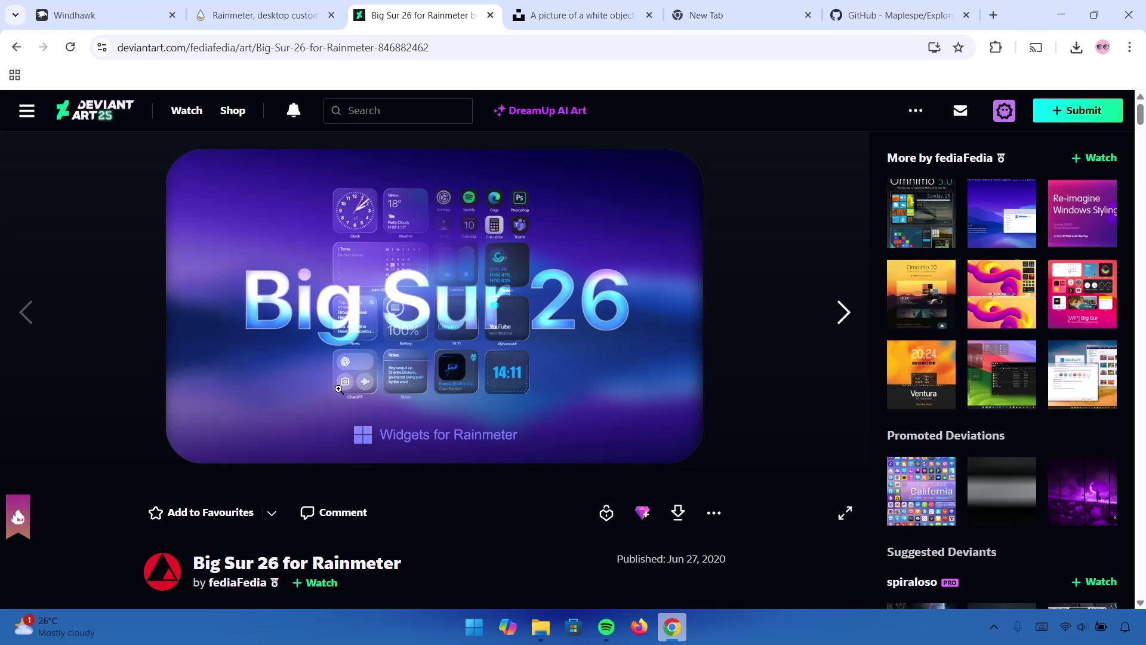
{"action": "left_click", "coordinate": [677, 513]}
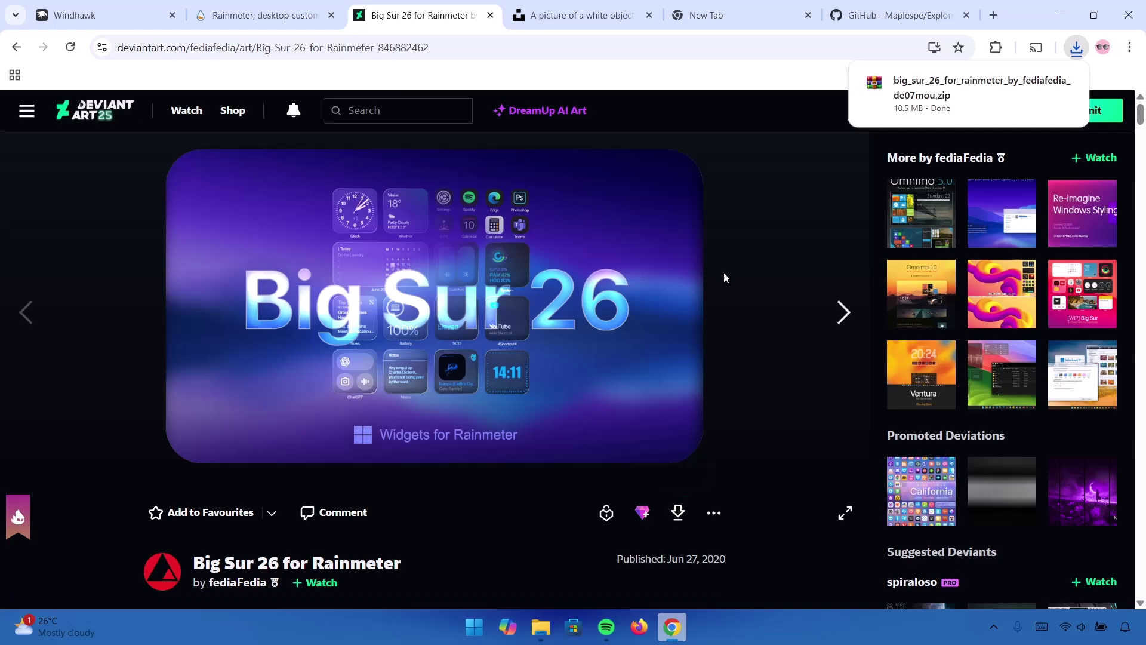
{"action": "left_click", "coordinate": [1038, 83]}
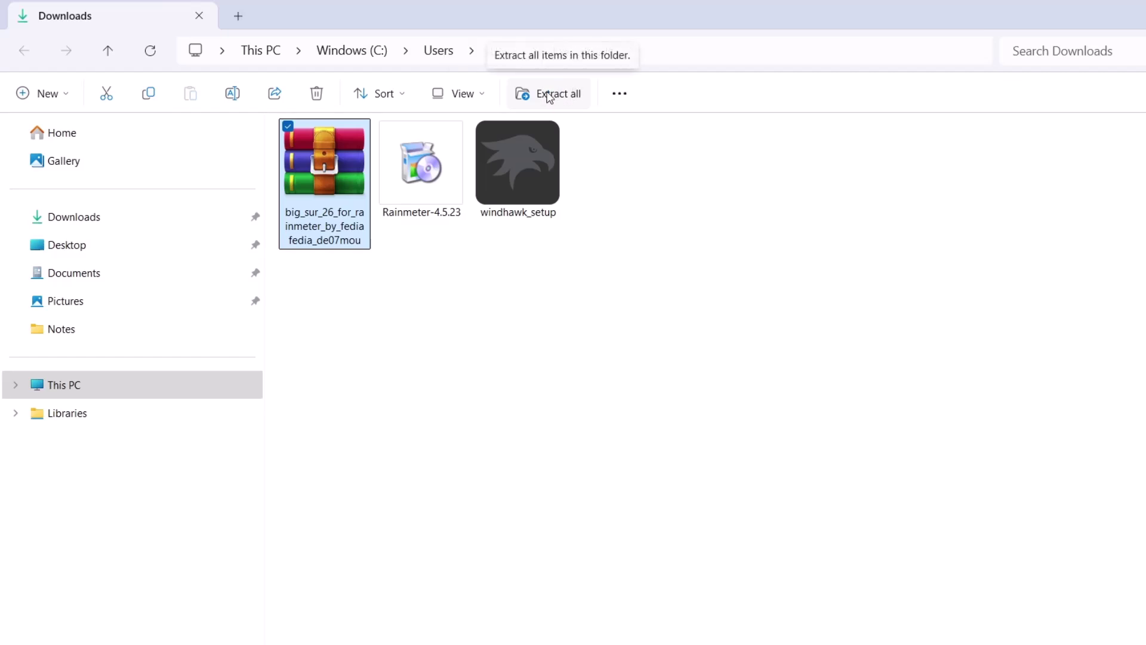
- Extract the Big Sur 26 zip and install the BigSur26_Release 1.3.1 skin package
{"action": "left_click", "coordinate": [550, 97]}
{"action": "left_click", "coordinate": [814, 545]}
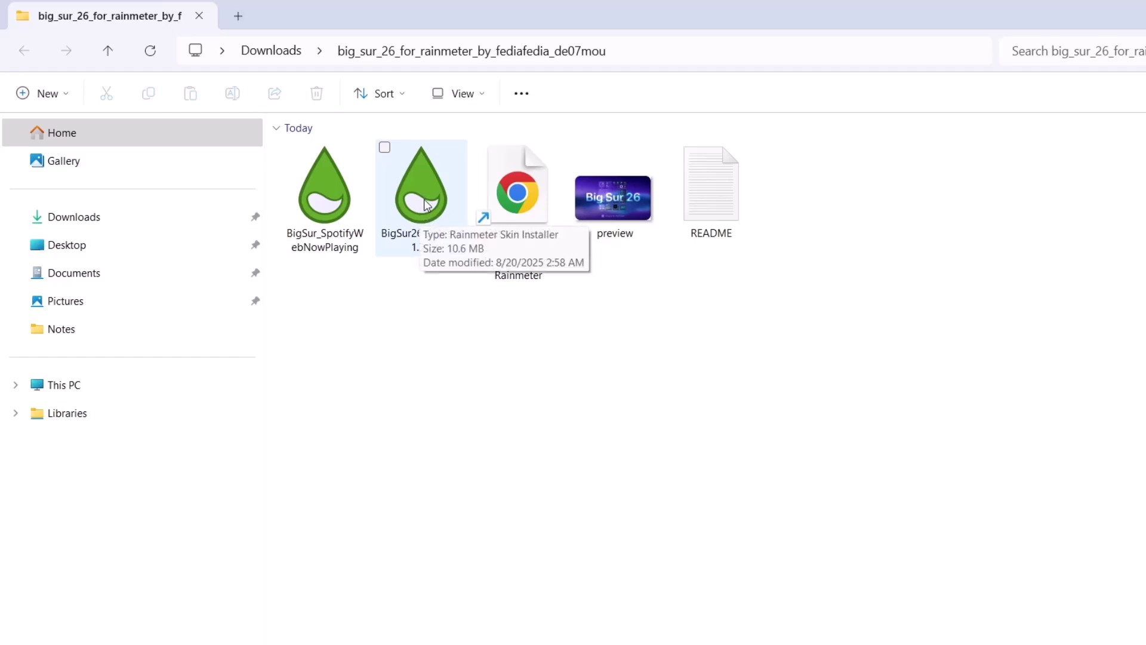
{"action": "double_click", "coordinate": [426, 205]}
{"action": "left_click", "coordinate": [734, 527]}
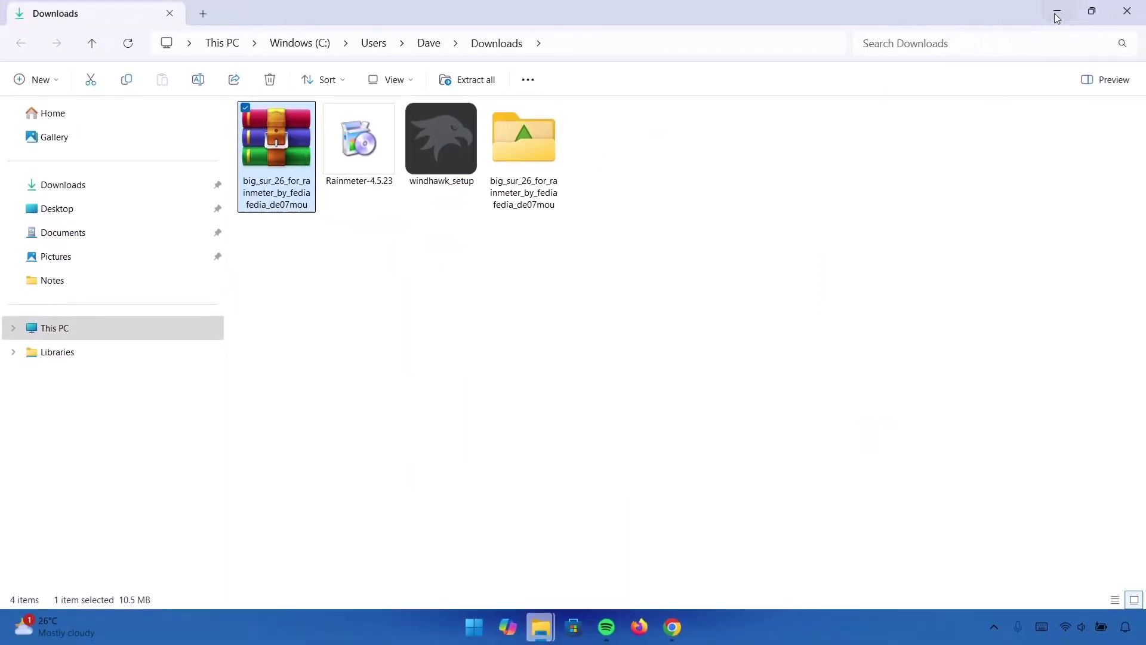
{"action": "left_click", "coordinate": [1055, 13]}
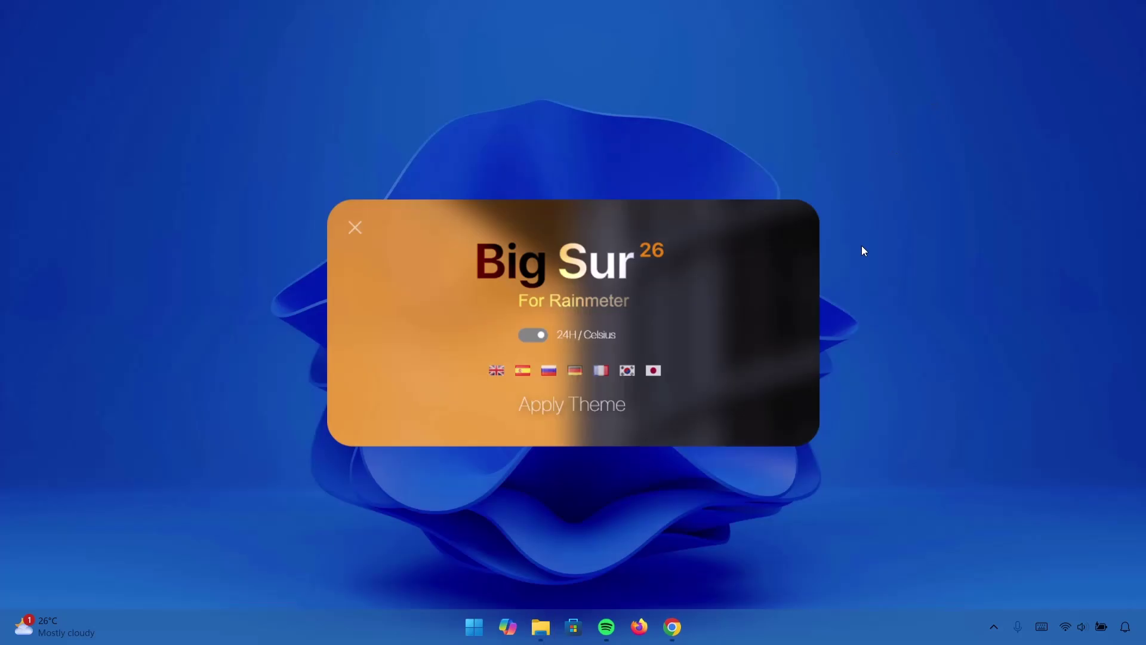
- Apply the Big Sur theme using the first (Classic) widget layout
{"action": "left_click", "coordinate": [579, 415]}
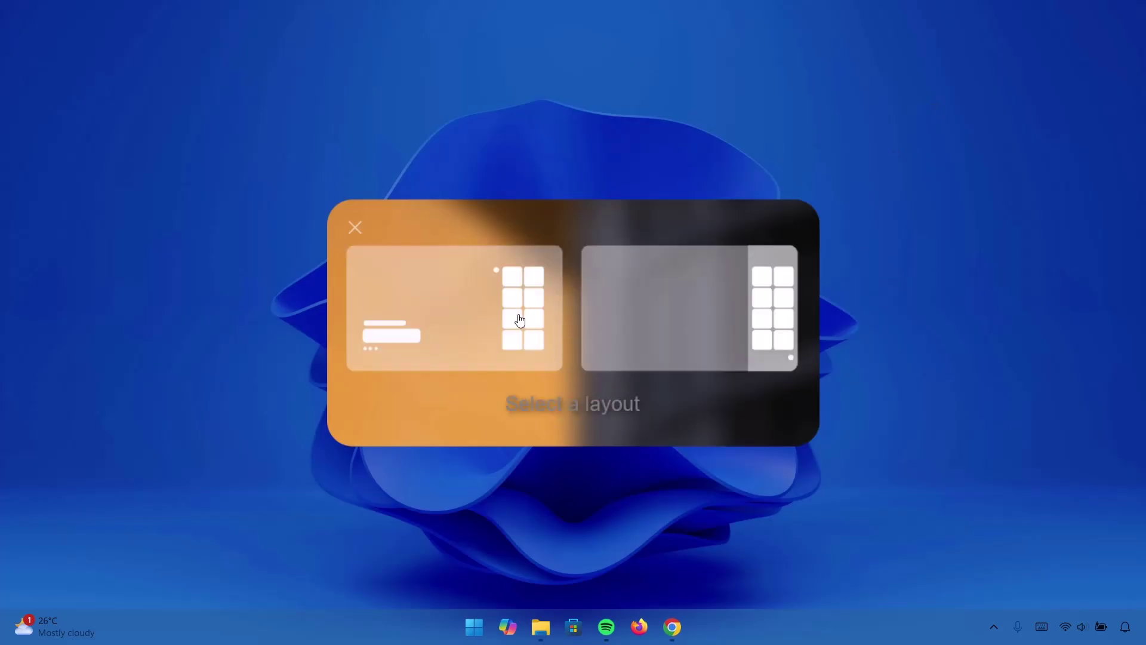
{"action": "left_click", "coordinate": [421, 309]}
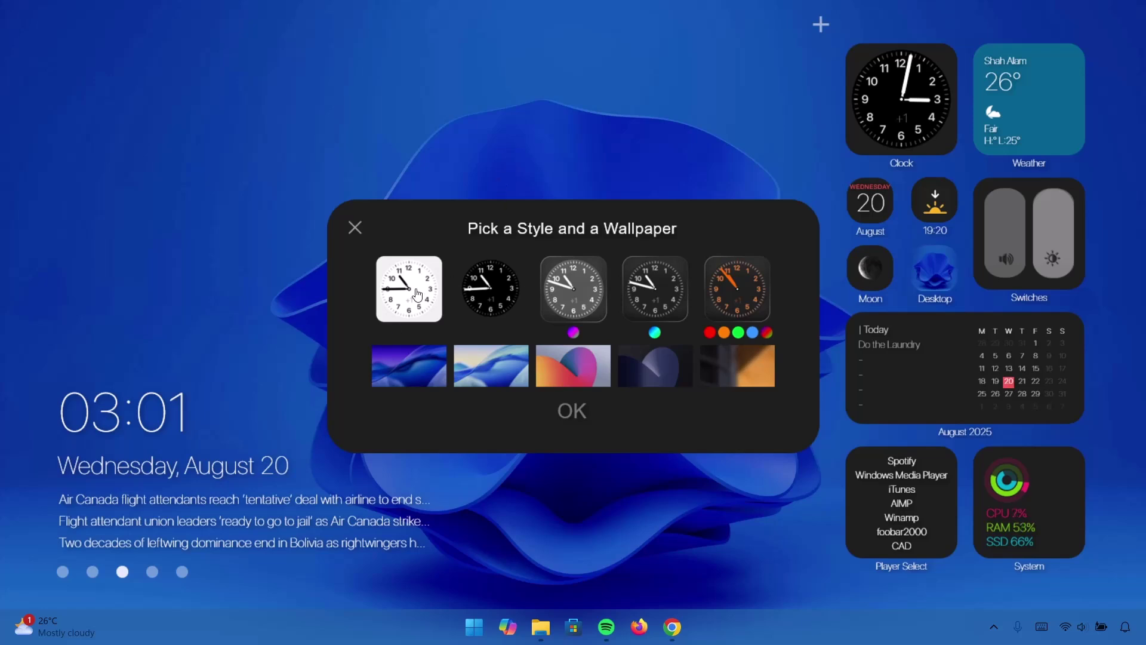
- Try the white, black, navy and orange widget styles, settling on translucent glass
{"action": "left_click", "coordinate": [498, 259]}
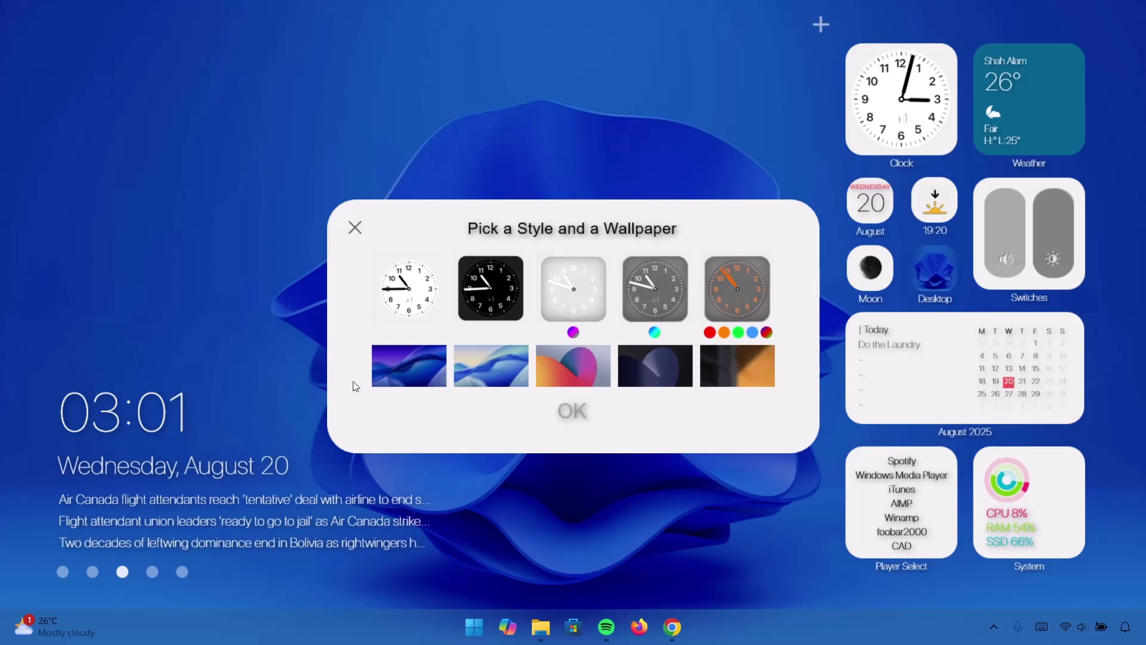
{"action": "left_click", "coordinate": [478, 302]}
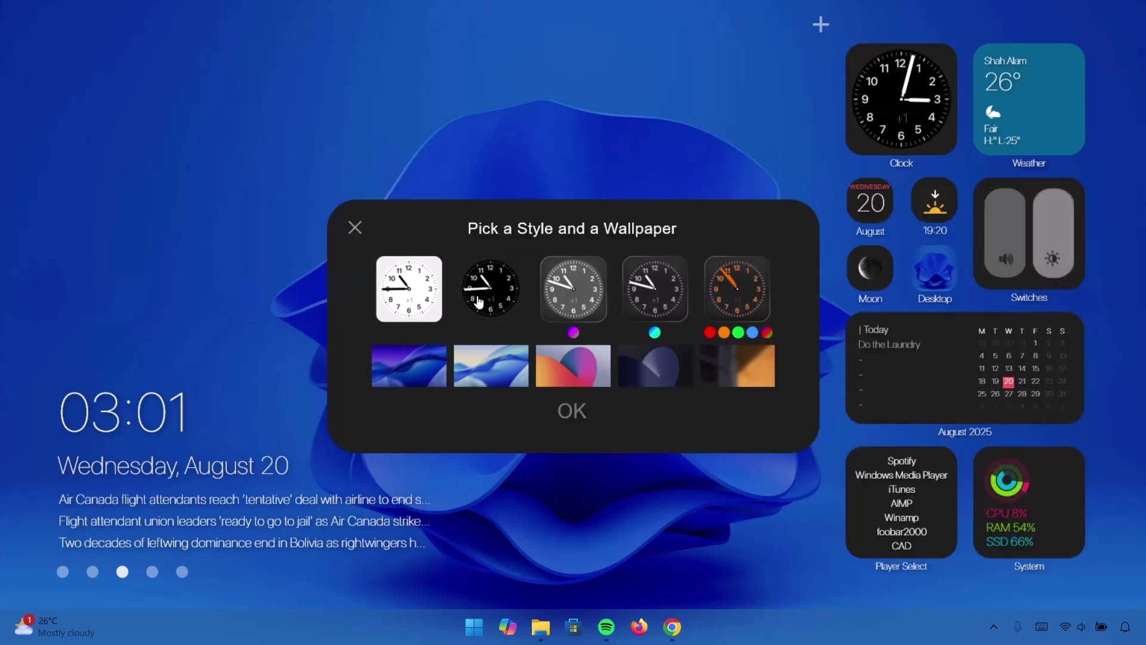
{"action": "left_click", "coordinate": [564, 300]}
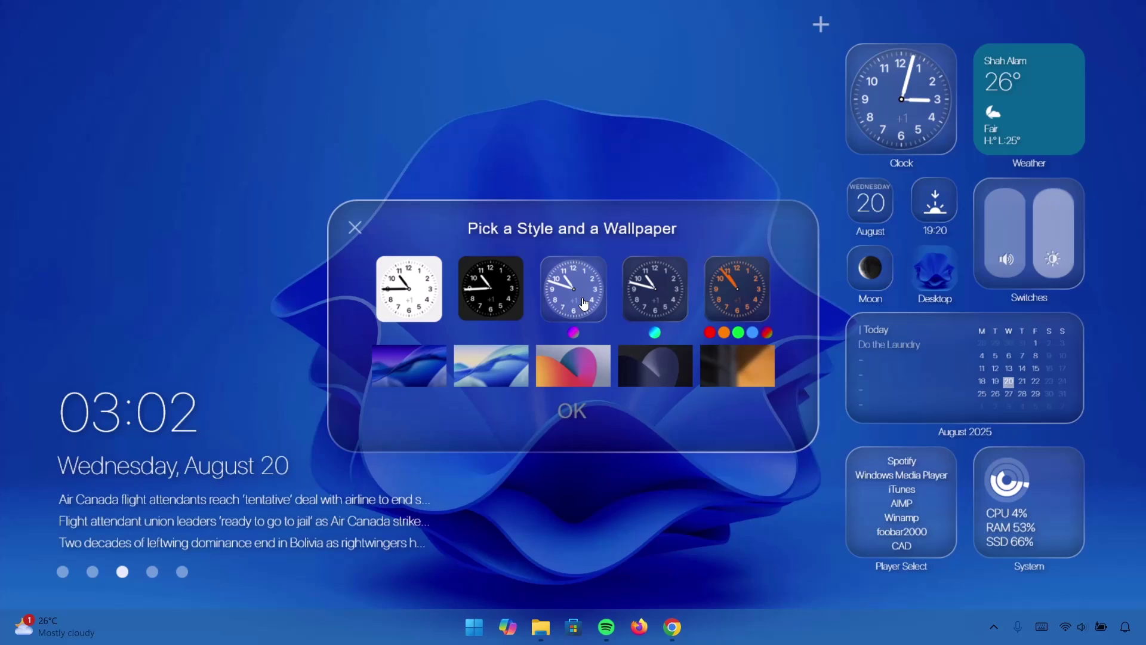
{"action": "left_click", "coordinate": [650, 289]}
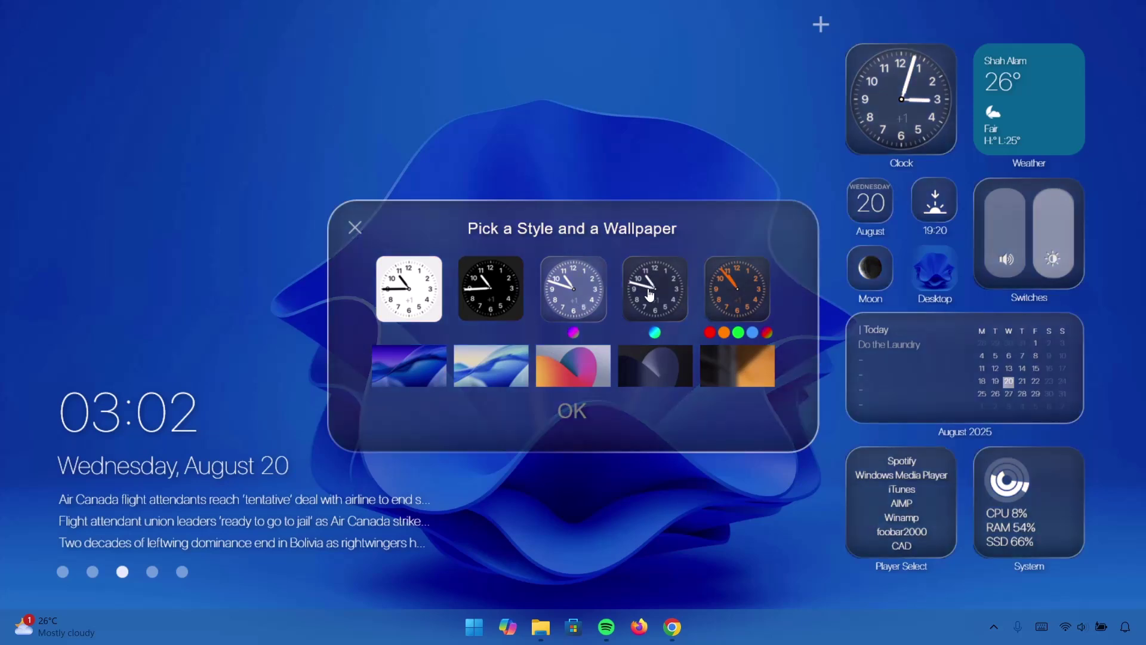
{"action": "left_click", "coordinate": [739, 303]}
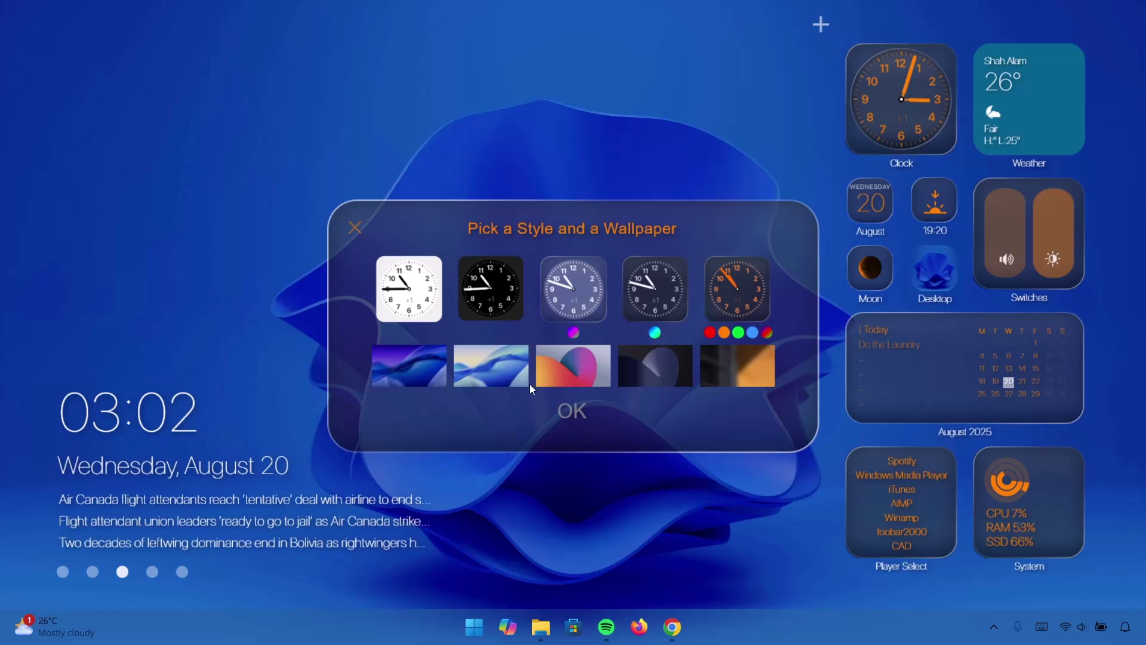
{"action": "left_click", "coordinate": [583, 296]}
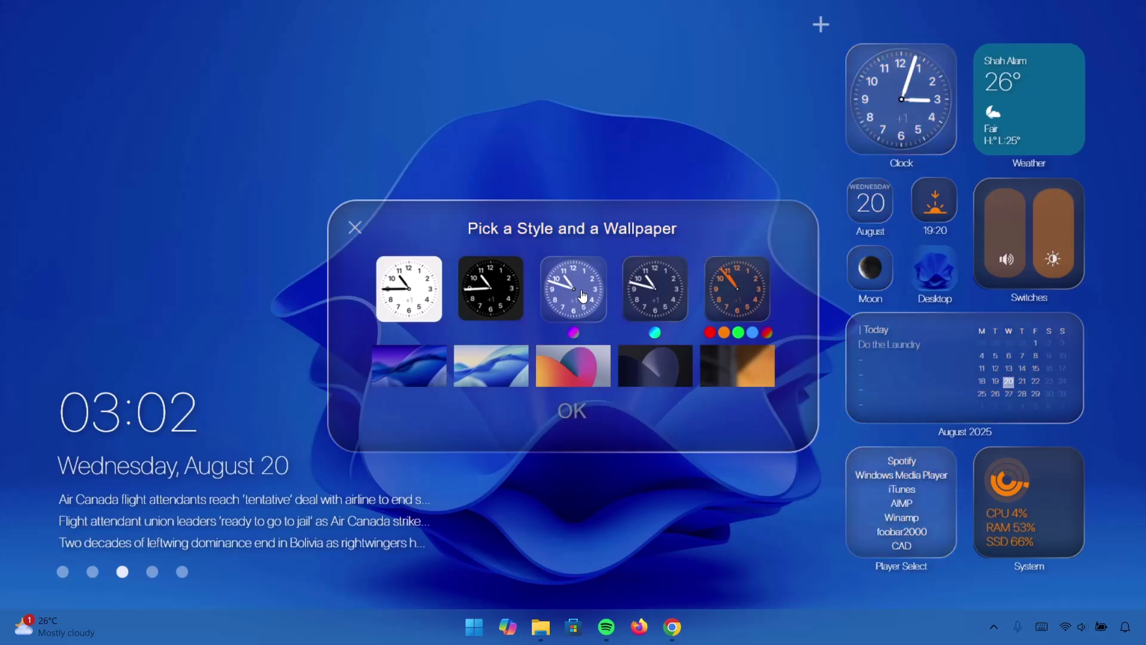
- Try the purple, light-blue, orange-red and navy wallpapers, ending on orange and dark
{"action": "left_click", "coordinate": [400, 371]}
{"action": "left_click", "coordinate": [497, 376]}
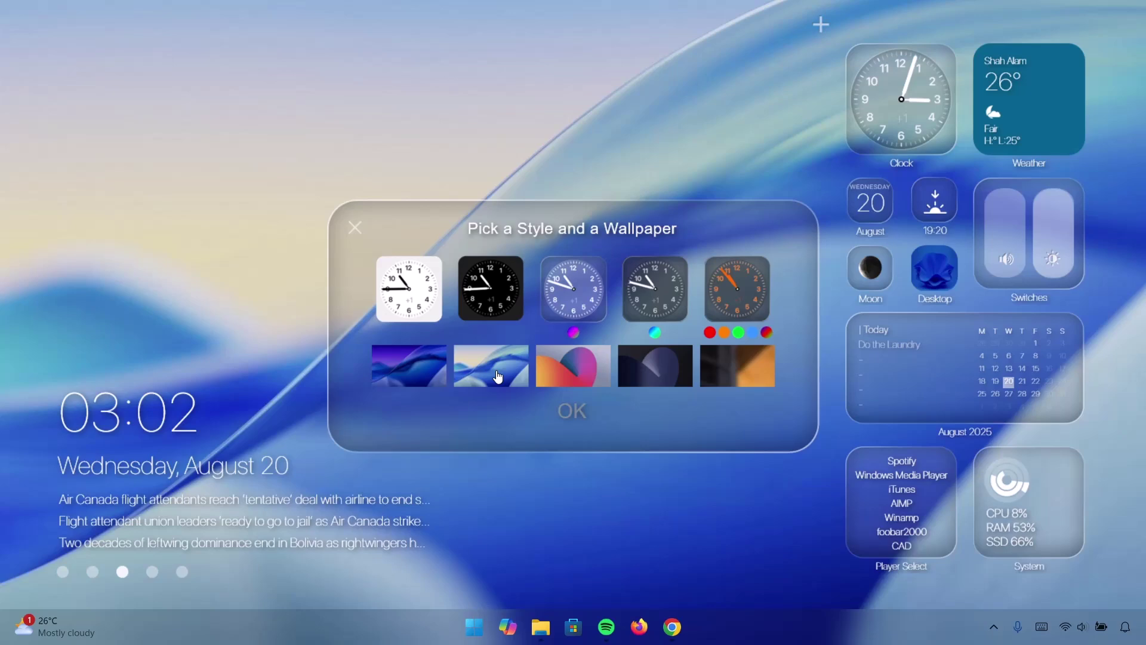
{"action": "left_click", "coordinate": [587, 374]}
{"action": "left_click", "coordinate": [642, 369]}
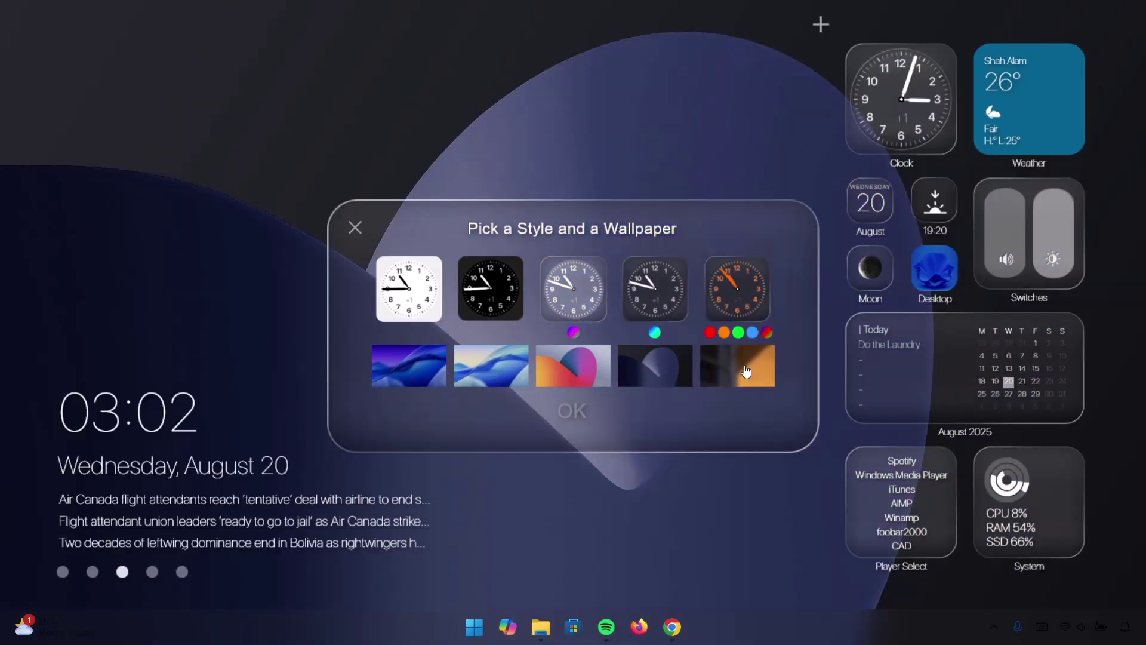
{"action": "left_click", "coordinate": [746, 369]}
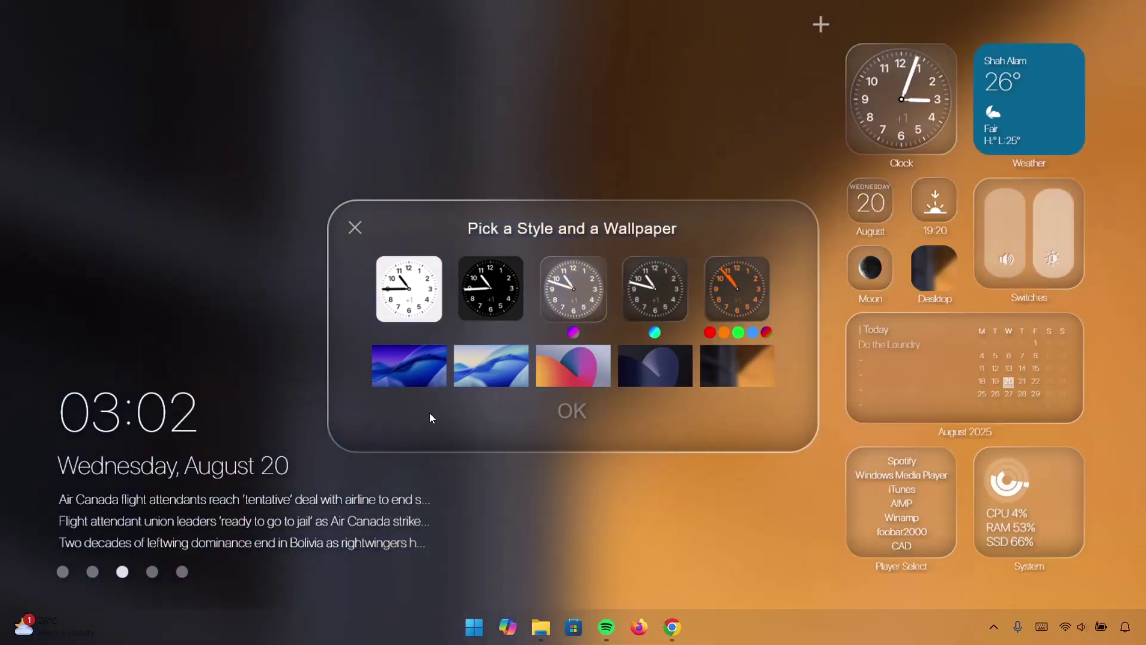
- Download the white-object blue-sky photo from Unsplash and show it in Downloads
{"action": "left_click", "coordinate": [671, 626]}
{"action": "left_click", "coordinate": [627, 7]}
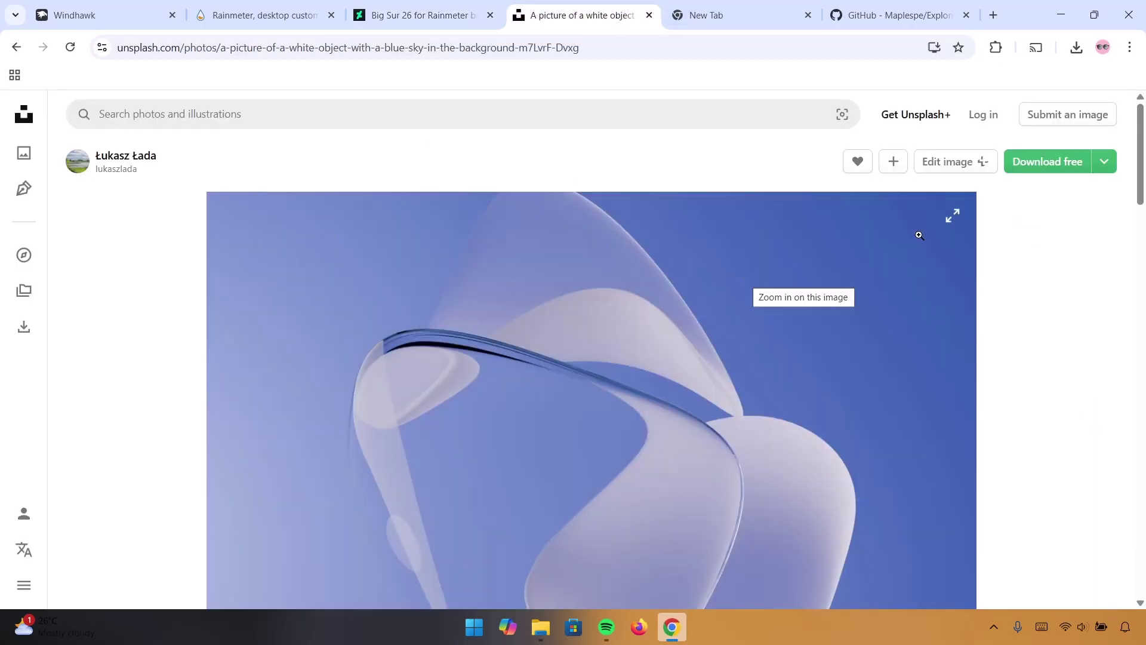
{"action": "left_click", "coordinate": [1052, 165]}
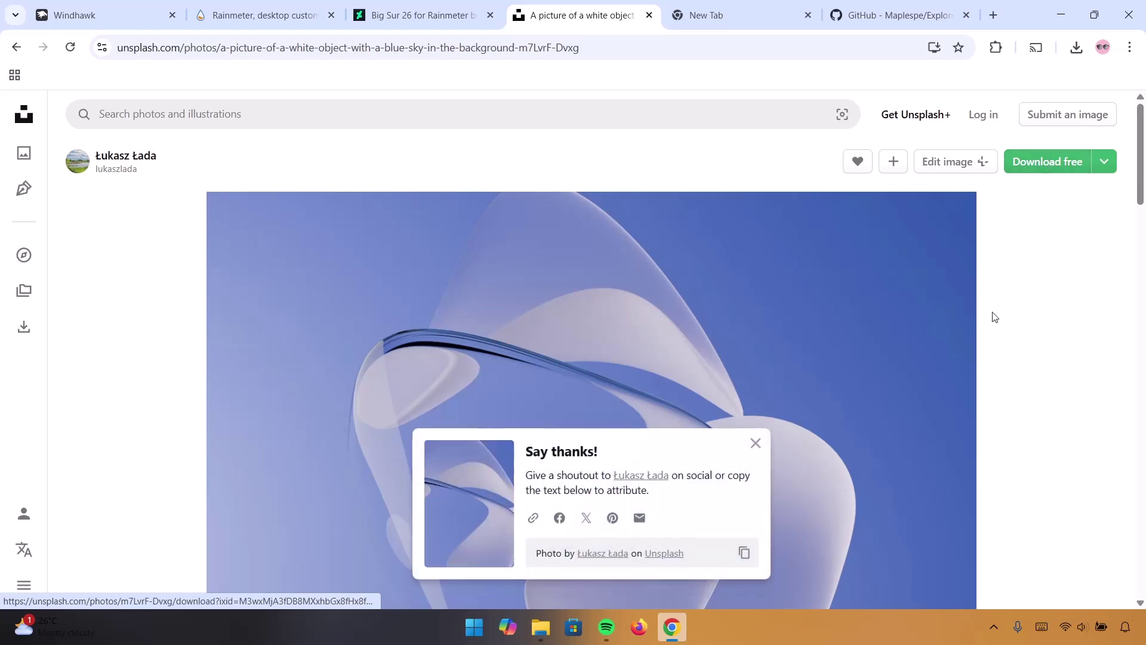
{"action": "left_click", "coordinate": [1038, 83]}
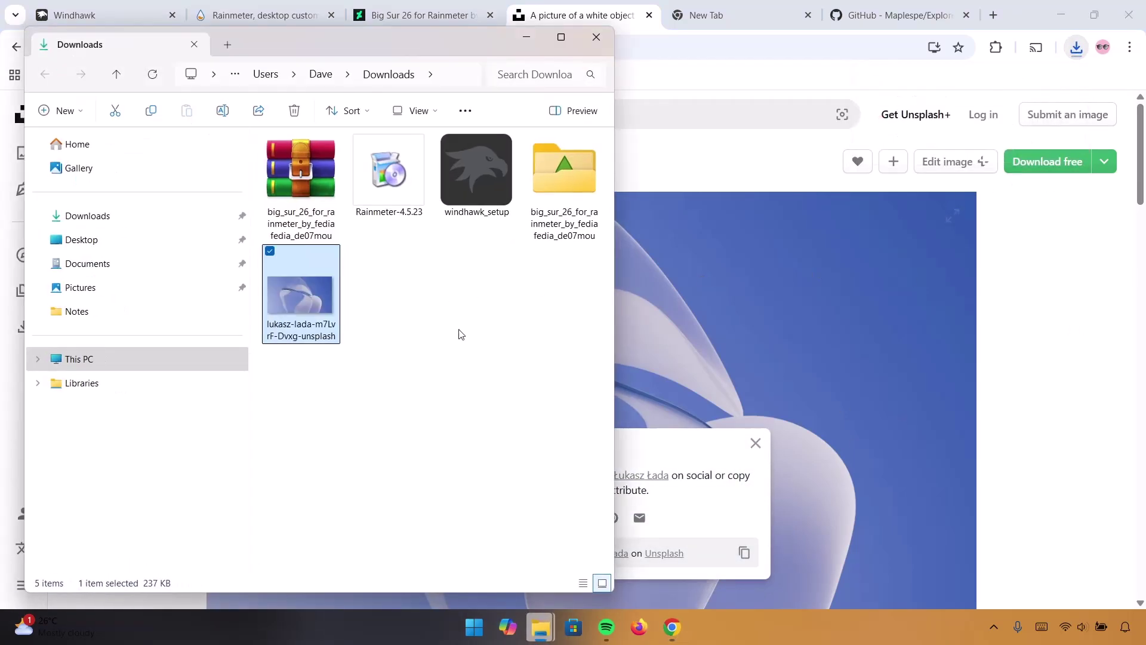
- Set the Unsplash photo as desktop background and minimize Explorer and Chrome
{"action": "right_click", "coordinate": [306, 301]}
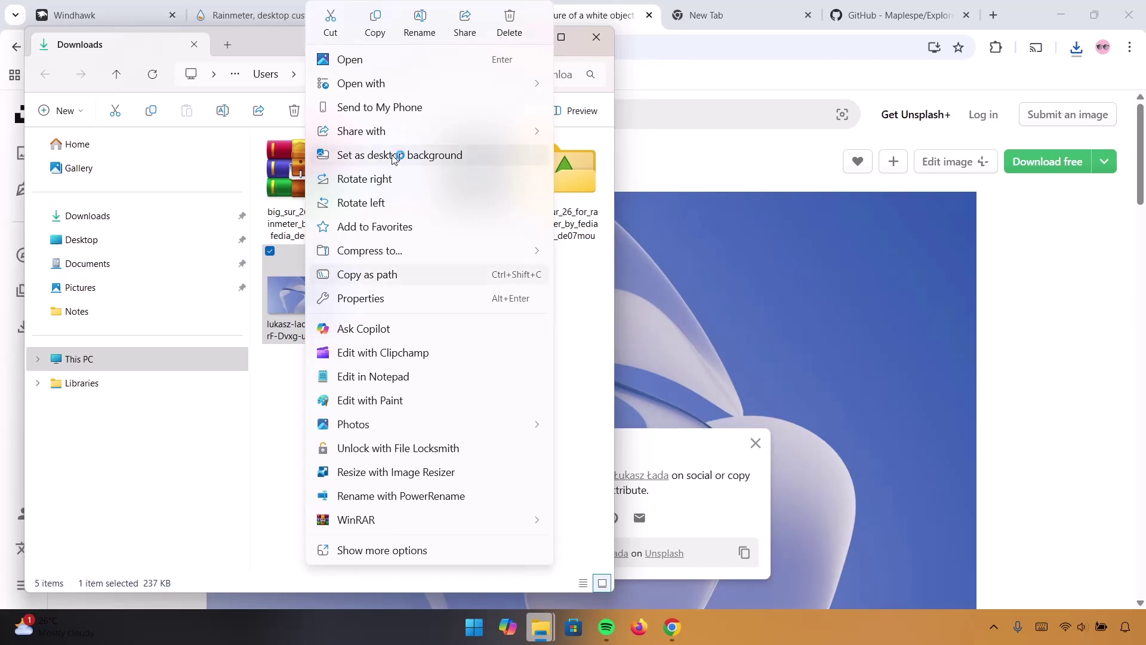
{"action": "left_click", "coordinate": [394, 156]}
{"action": "left_click", "coordinate": [525, 37]}
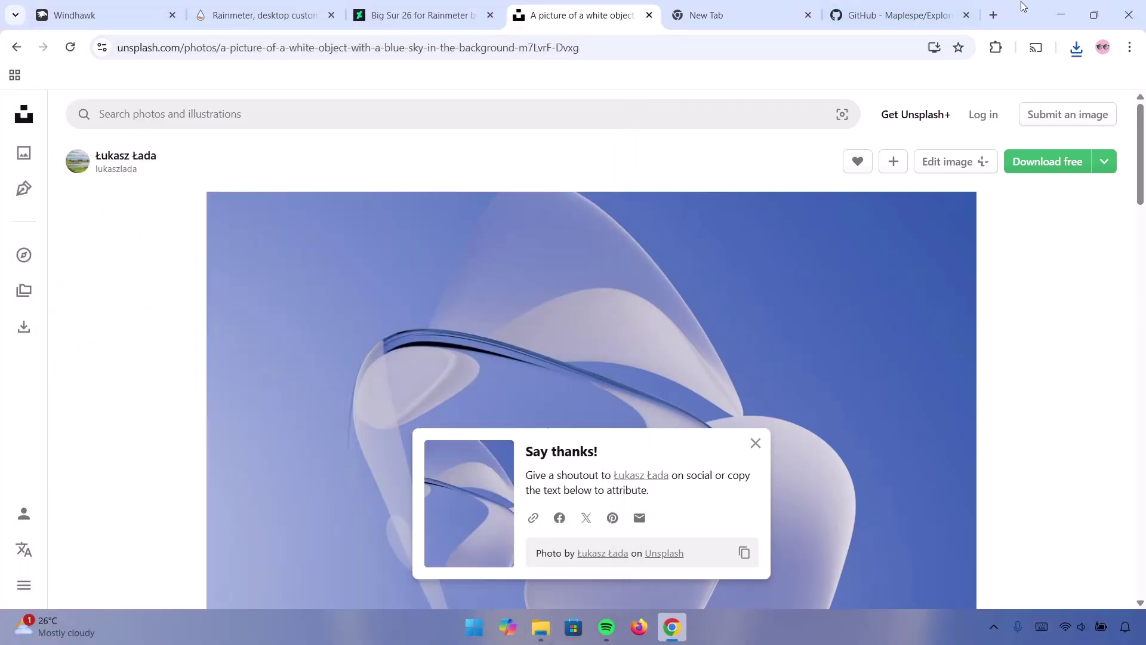
{"action": "left_click", "coordinate": [1060, 15]}
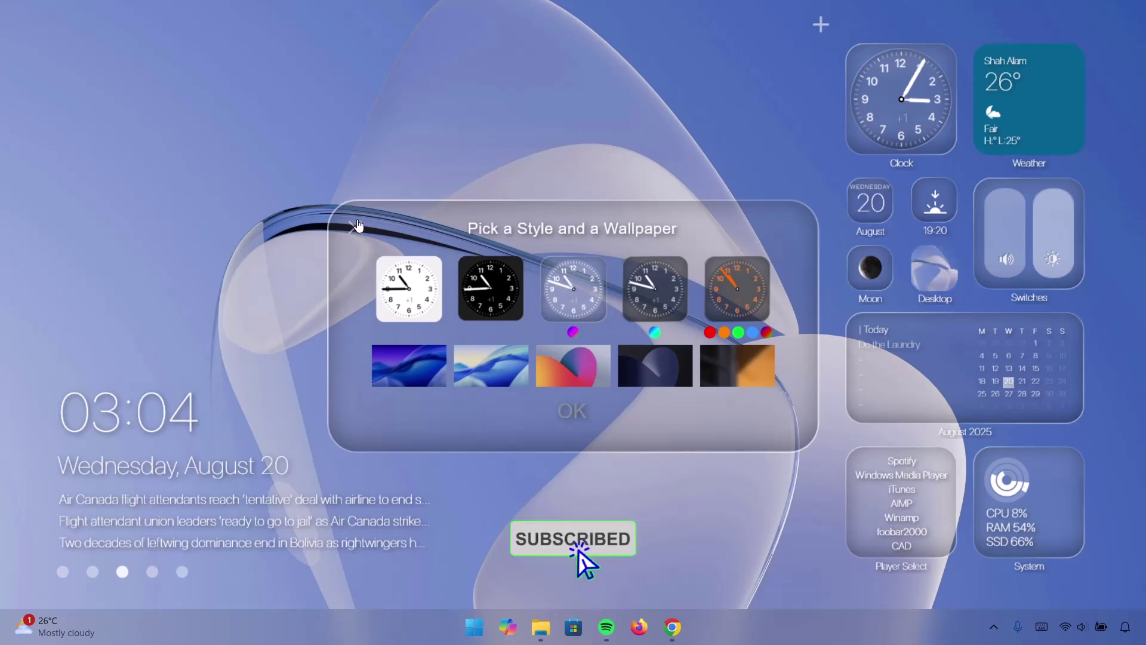
- Close the 'Pick a Style and a Wallpaper' dialog
{"action": "left_click", "coordinate": [353, 230]}
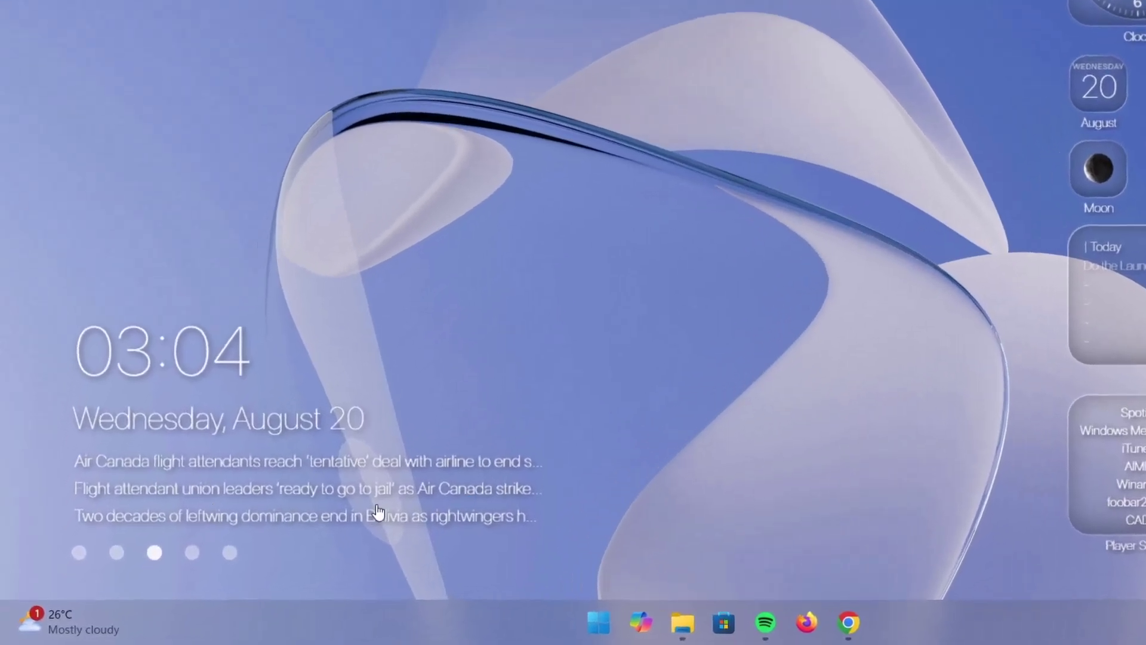
- Enable the DisableNews setting on the clock widget to remove news headlines
{"action": "right_click", "coordinate": [111, 407]}
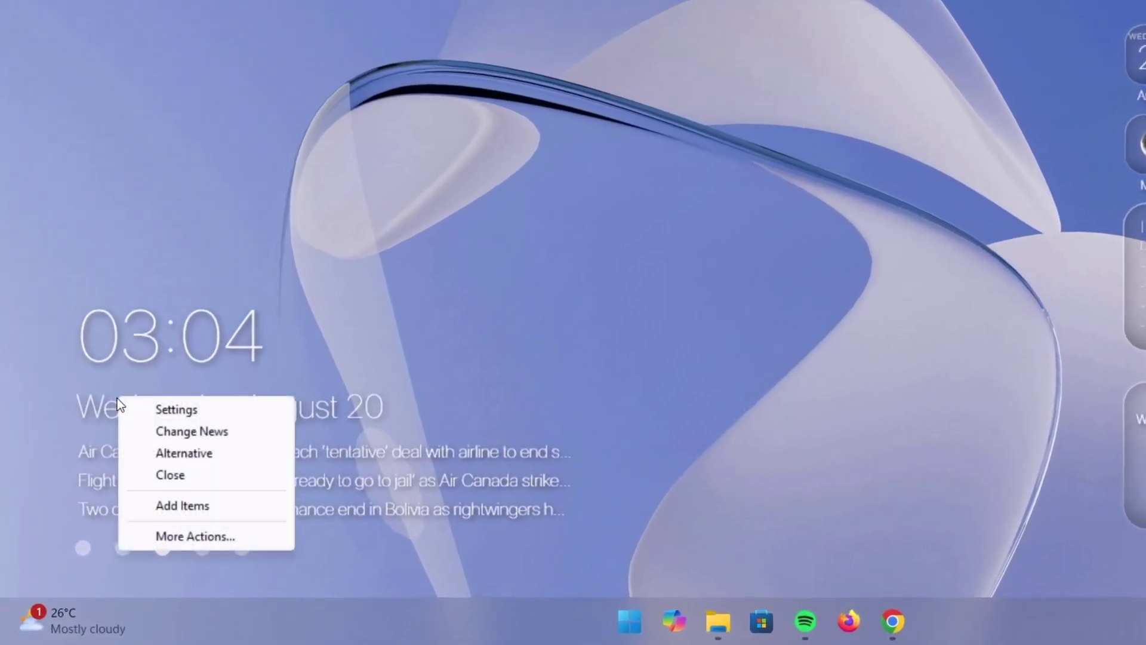
{"action": "left_click", "coordinate": [174, 410]}
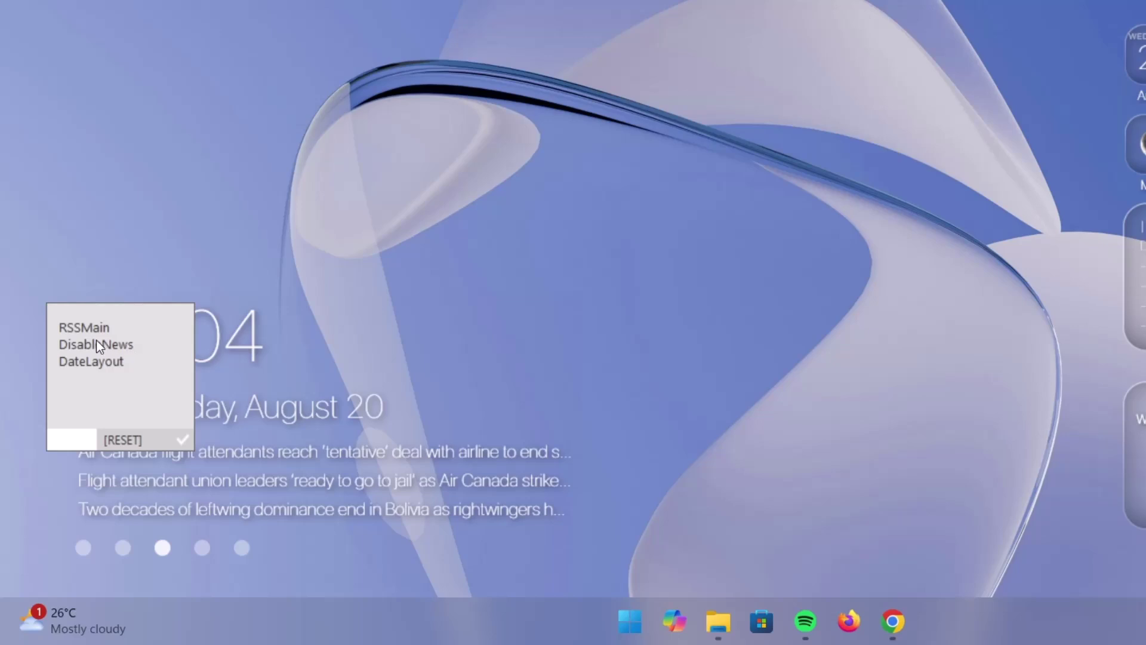
{"action": "left_click", "coordinate": [102, 345]}
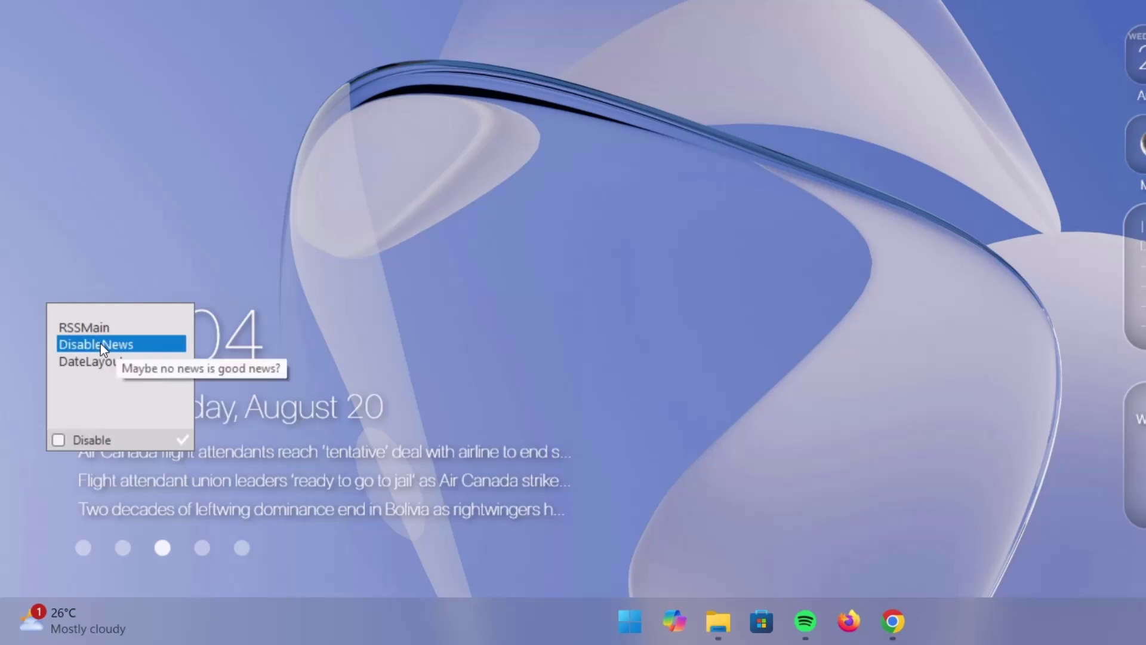
{"action": "left_click", "coordinate": [183, 441]}
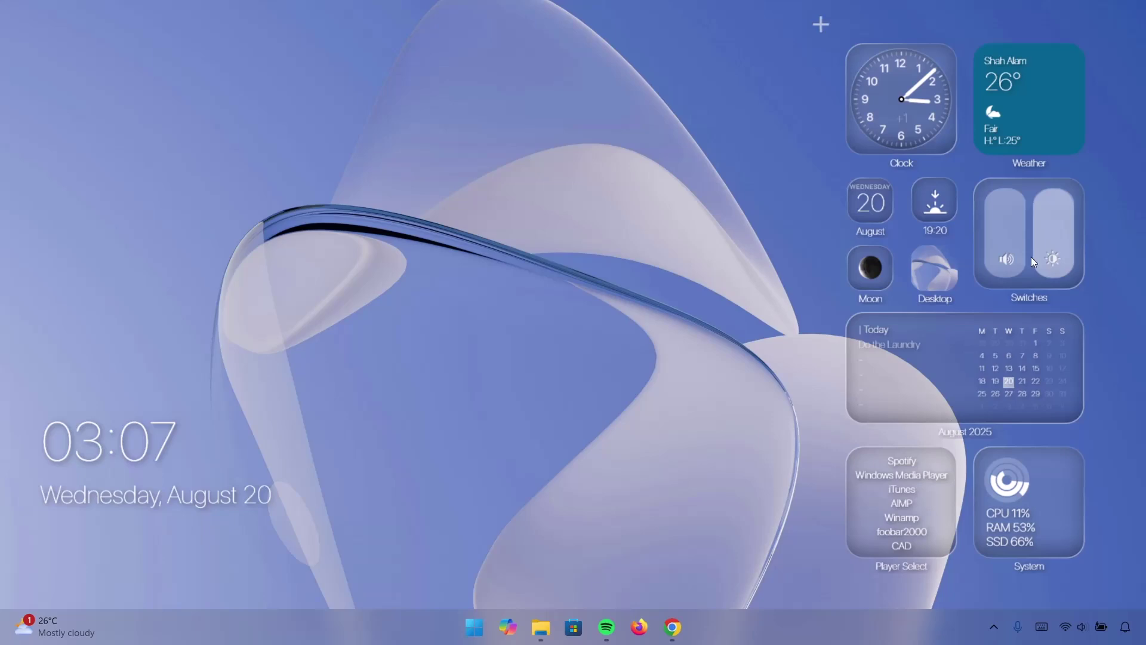
- Switch Hide Labels on in the Big Sur 26 widget panel settings
{"action": "left_click", "coordinate": [821, 25]}
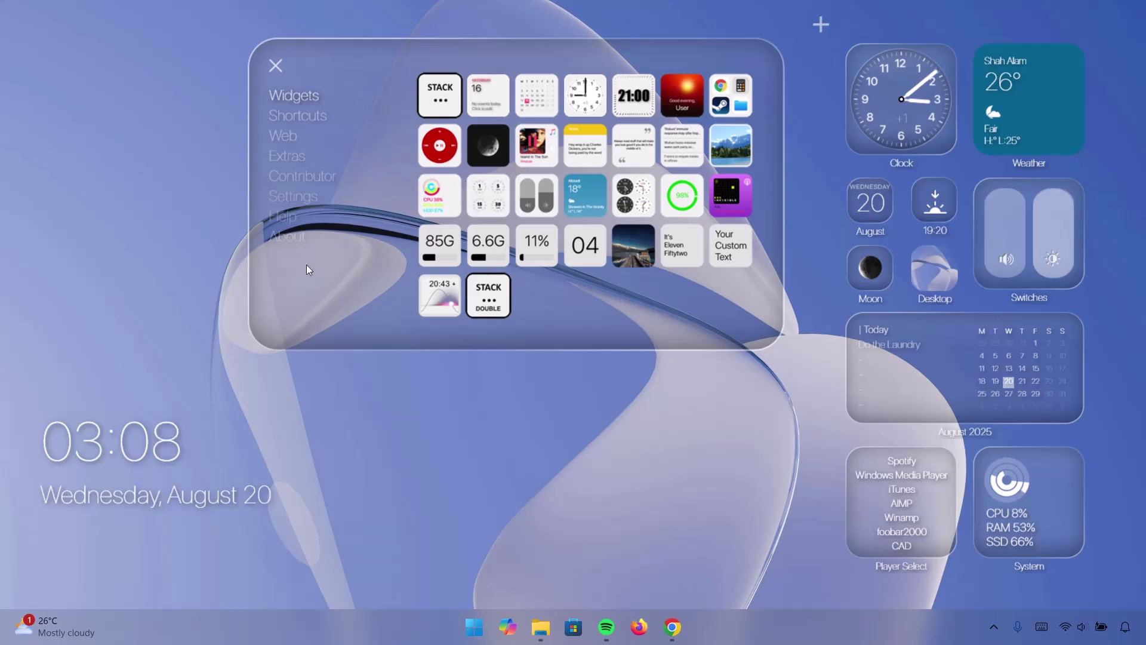
{"action": "left_click", "coordinate": [285, 199]}
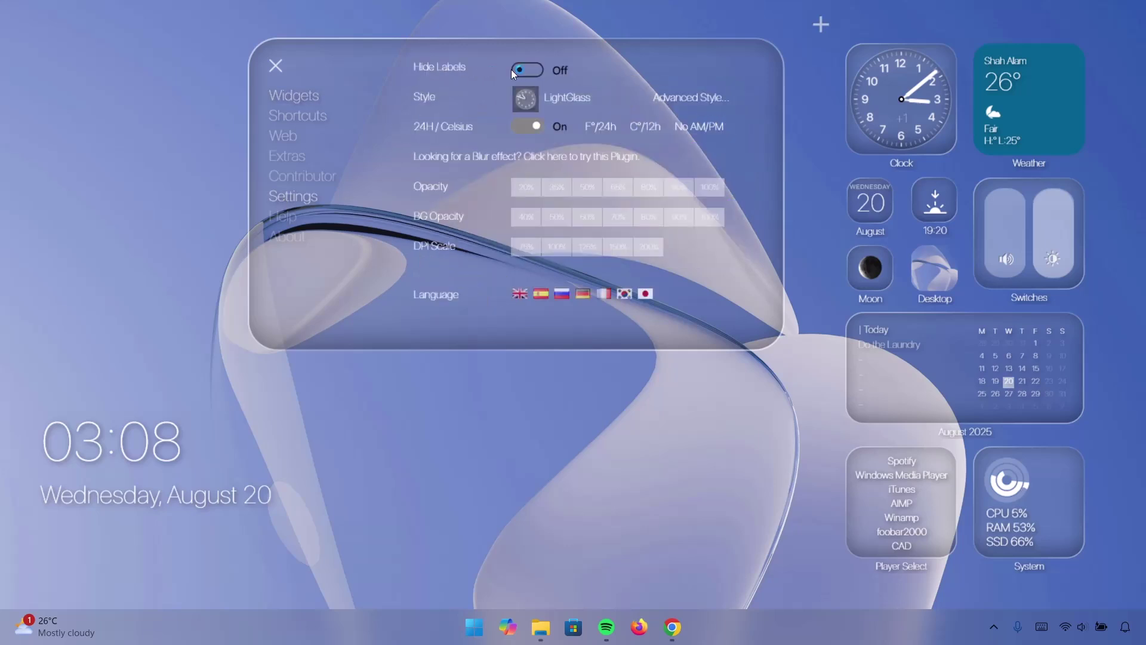
{"action": "left_click", "coordinate": [534, 70]}
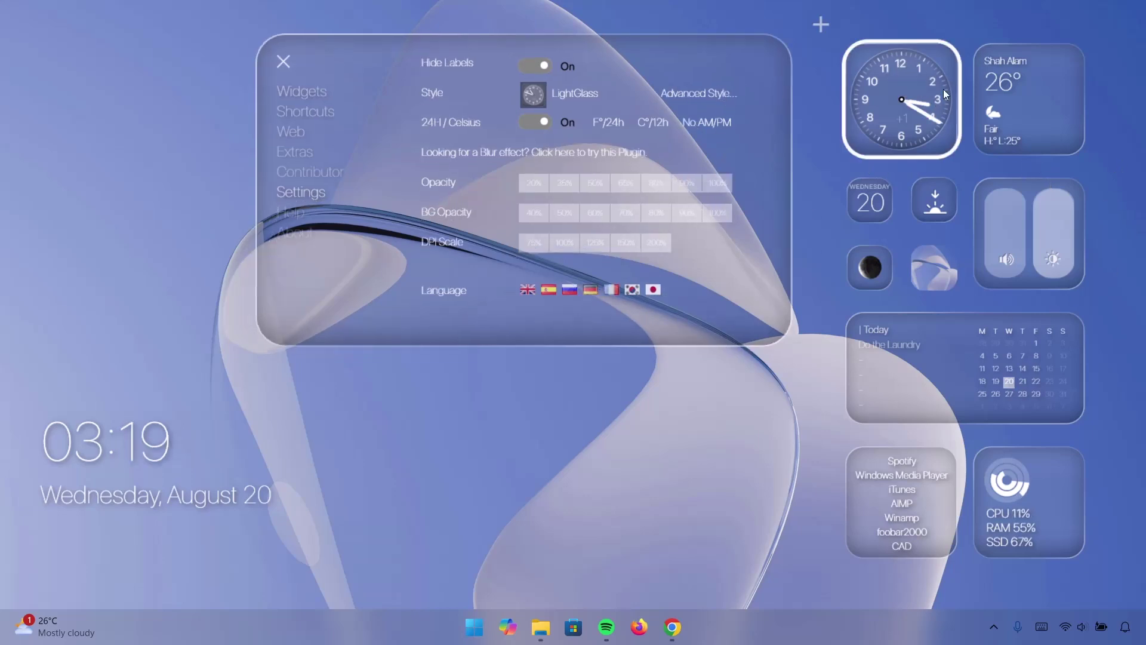
- Close the music player, weather, sunrise, moon and wallpaper widgets
{"action": "right_click", "coordinate": [880, 479]}
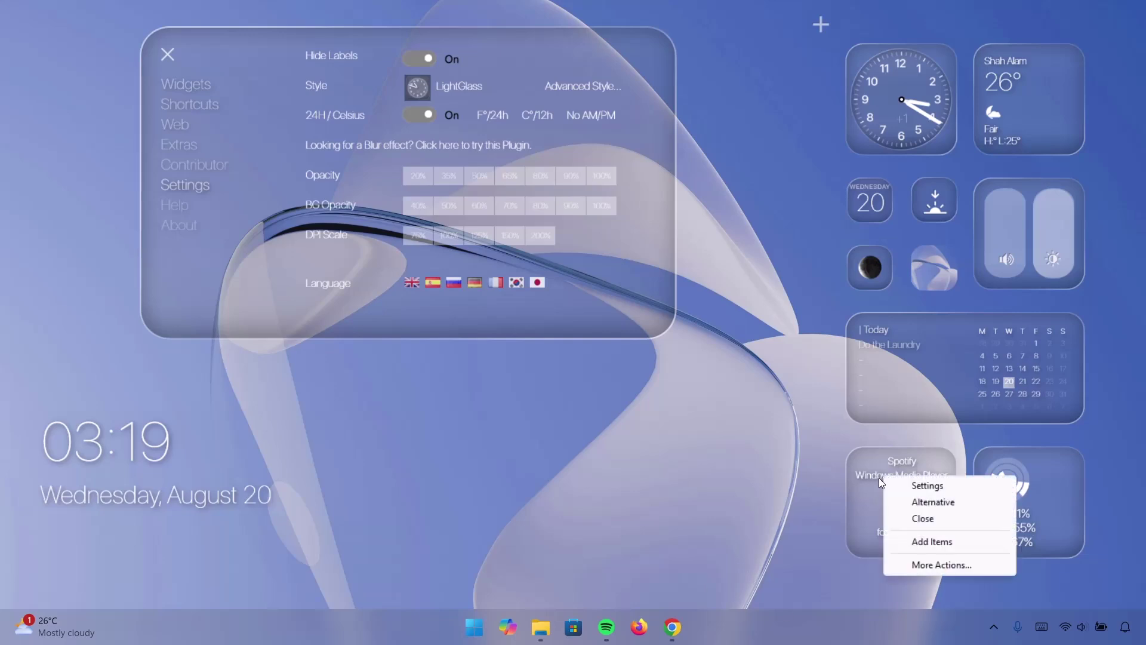
{"action": "left_click", "coordinate": [947, 518]}
{"action": "right_click", "coordinate": [1026, 91]}
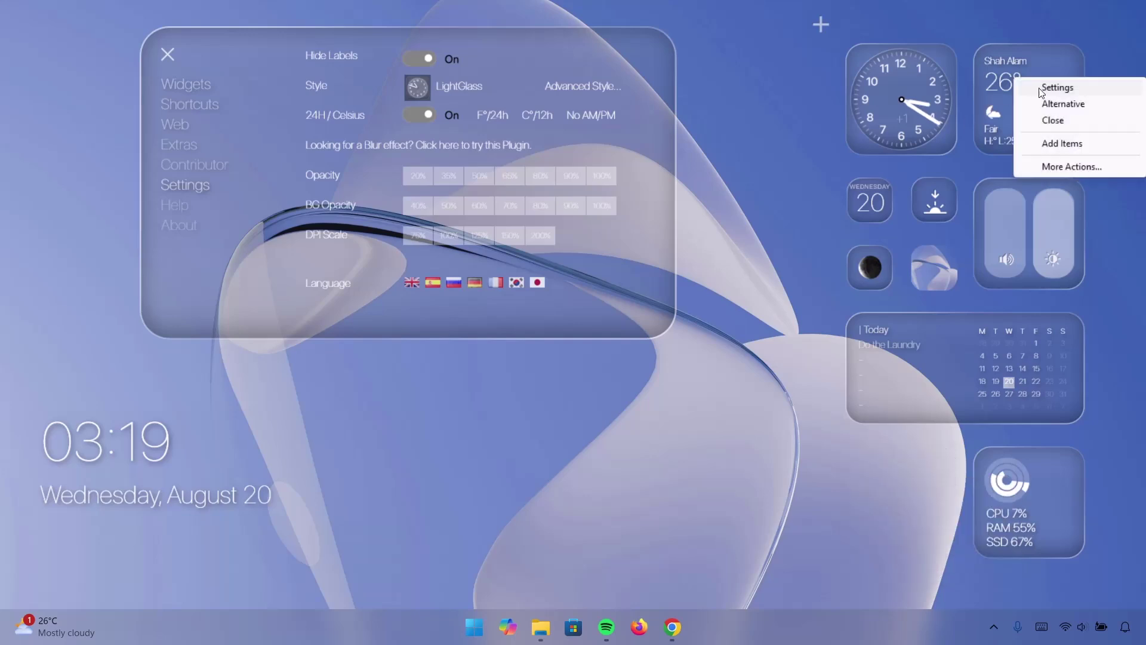
{"action": "left_click", "coordinate": [1047, 117]}
{"action": "right_click", "coordinate": [927, 206]}
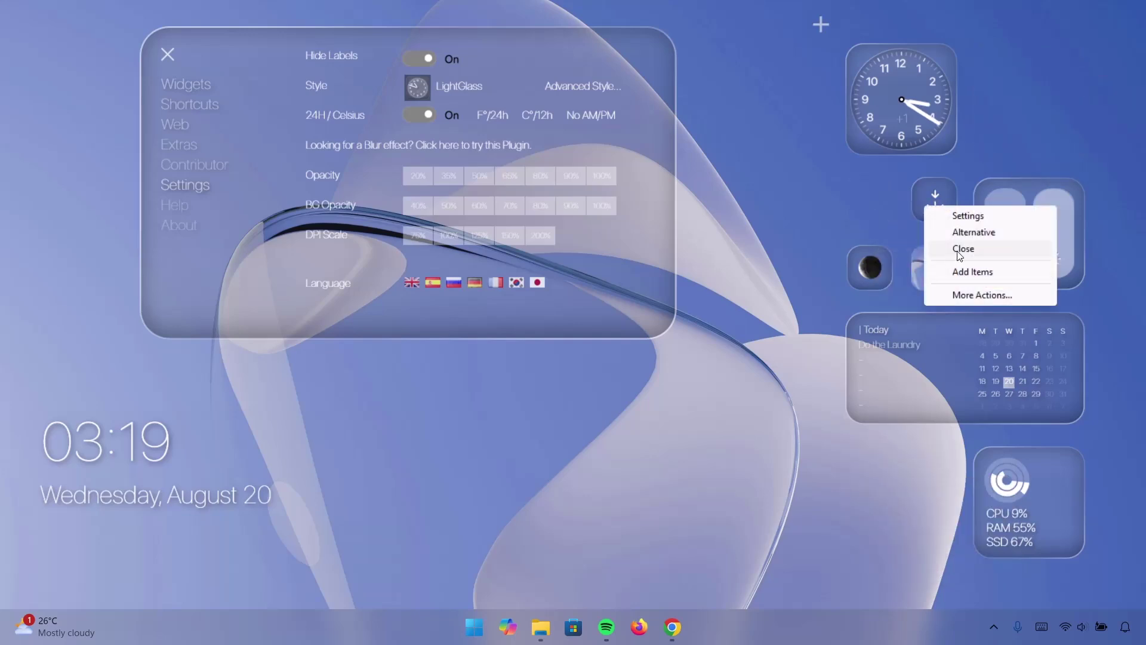
{"action": "left_click", "coordinate": [961, 248]}
{"action": "right_click", "coordinate": [884, 268]}
{"action": "left_click", "coordinate": [920, 309]}
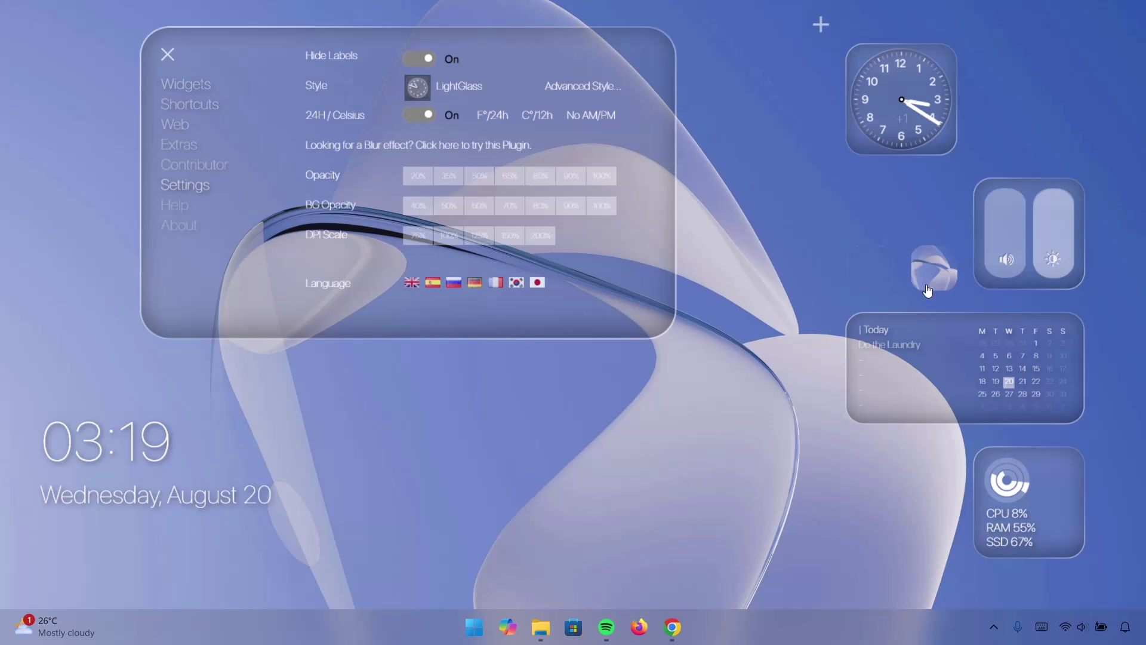
{"action": "right_click", "coordinate": [928, 276]}
{"action": "left_click", "coordinate": [967, 321]}
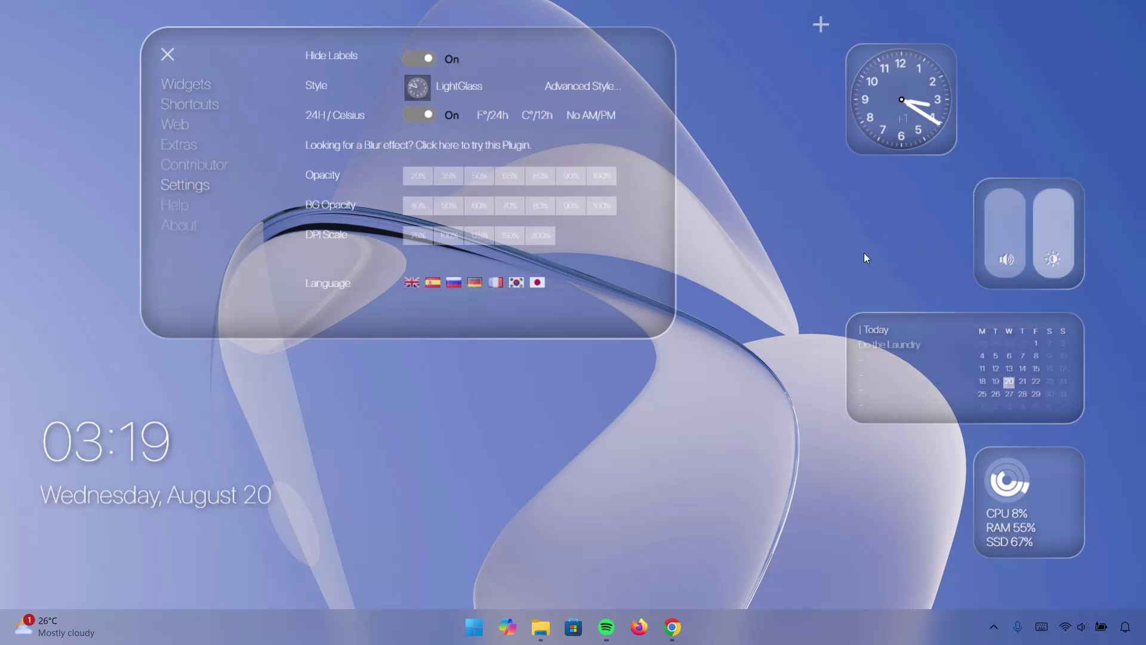
- Place the clock above volume-and-brightness, with system stats beside the clock column
{"action": "left_click_drag", "start_coordinate": [874, 105], "coordinate": [1003, 102]}
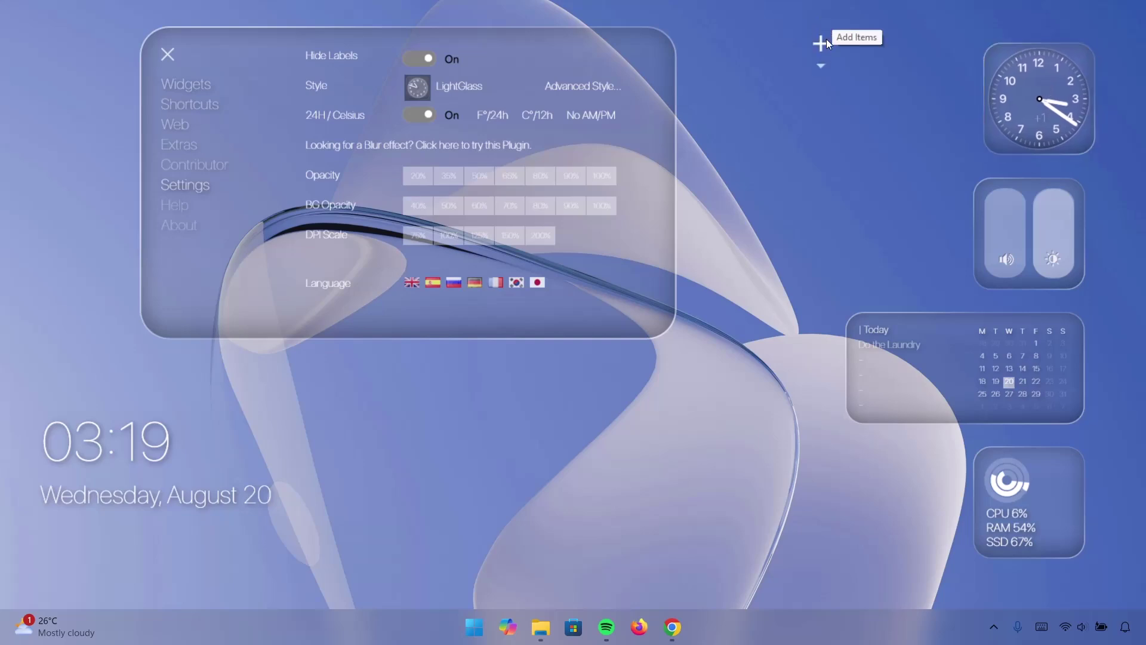
{"action": "left_click_drag", "start_coordinate": [1029, 452], "coordinate": [812, 245]}
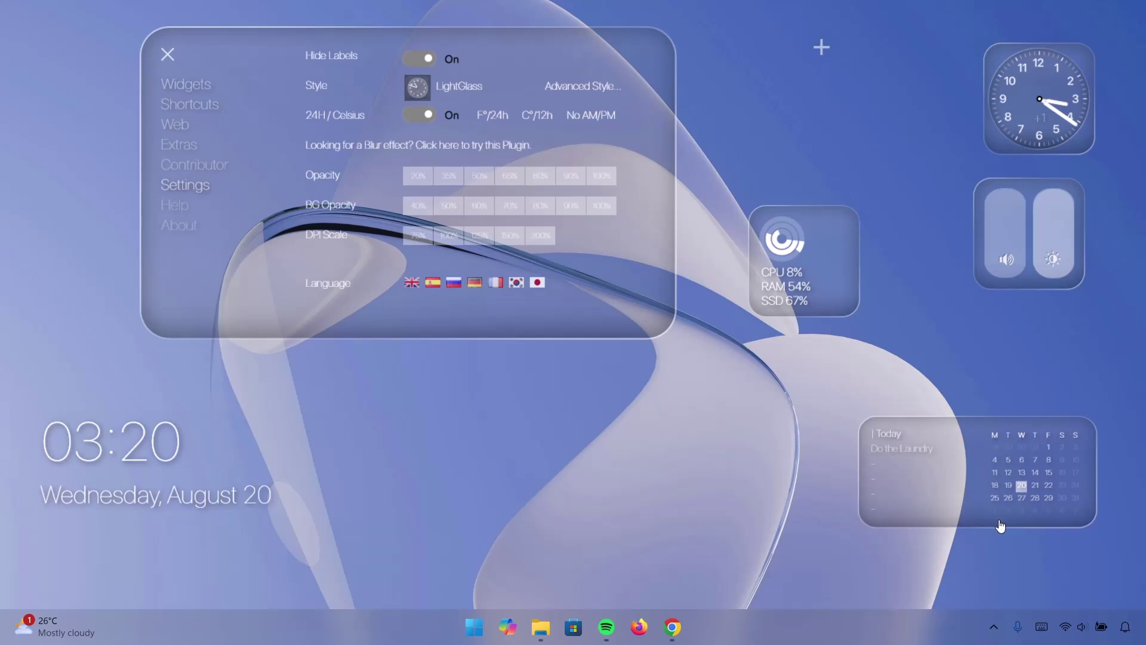
{"action": "left_click_drag", "start_coordinate": [1023, 296], "coordinate": [917, 357]}
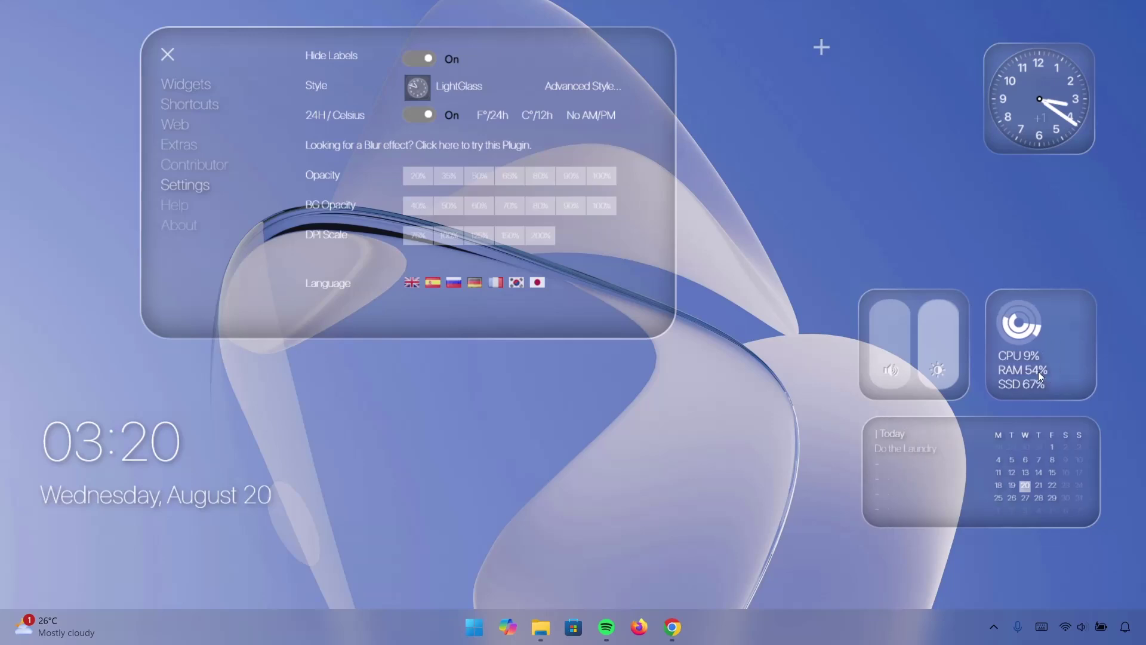
- Add the Chrome, Calculator, Steam and Folder launcher beside the analog clock
{"action": "left_click", "coordinate": [184, 85]}
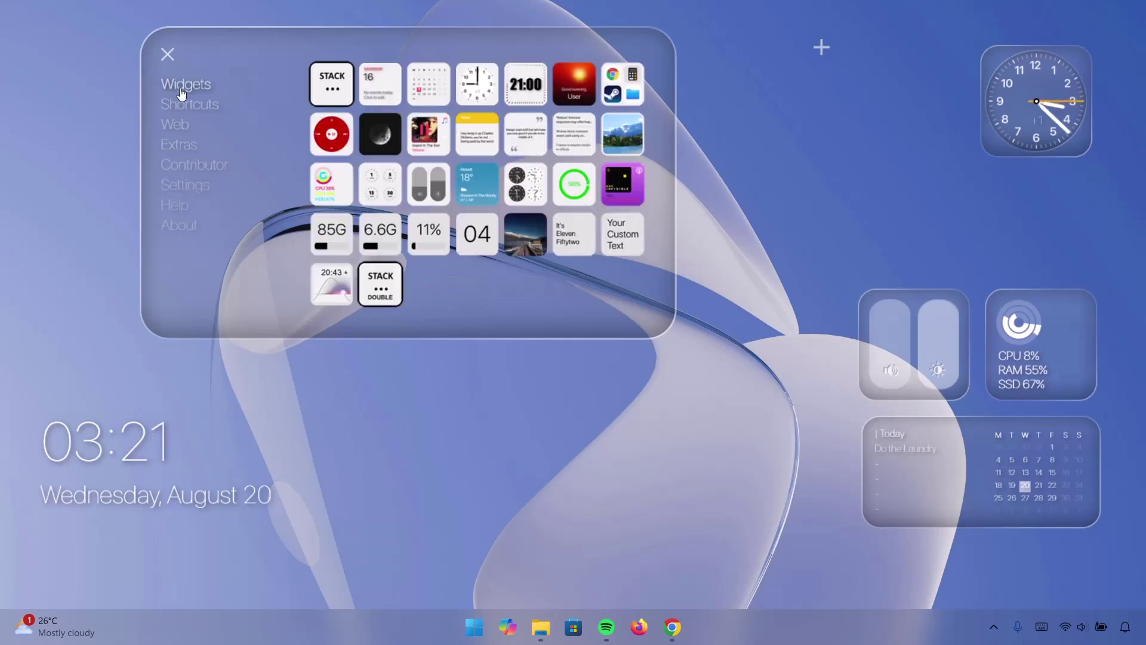
{"action": "left_click", "coordinate": [623, 87]}
{"action": "left_click_drag", "start_coordinate": [764, 64], "coordinate": [901, 93]}
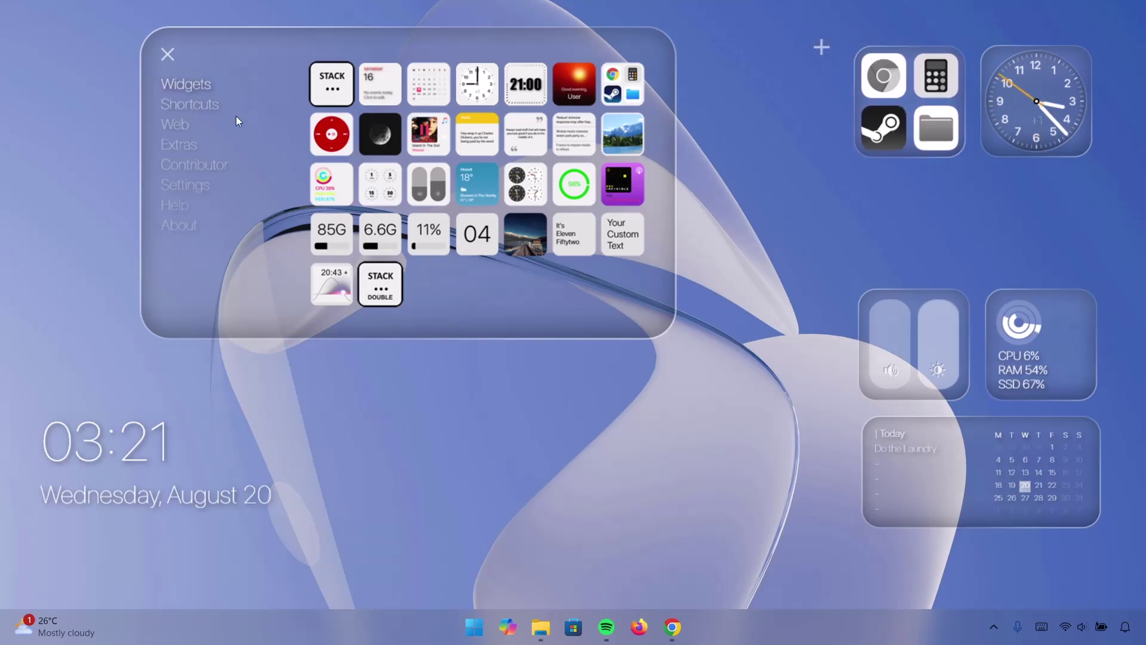
- Add a small app shortcut tile and a Spotify tile below the launcher
{"action": "left_click", "coordinate": [201, 108]}
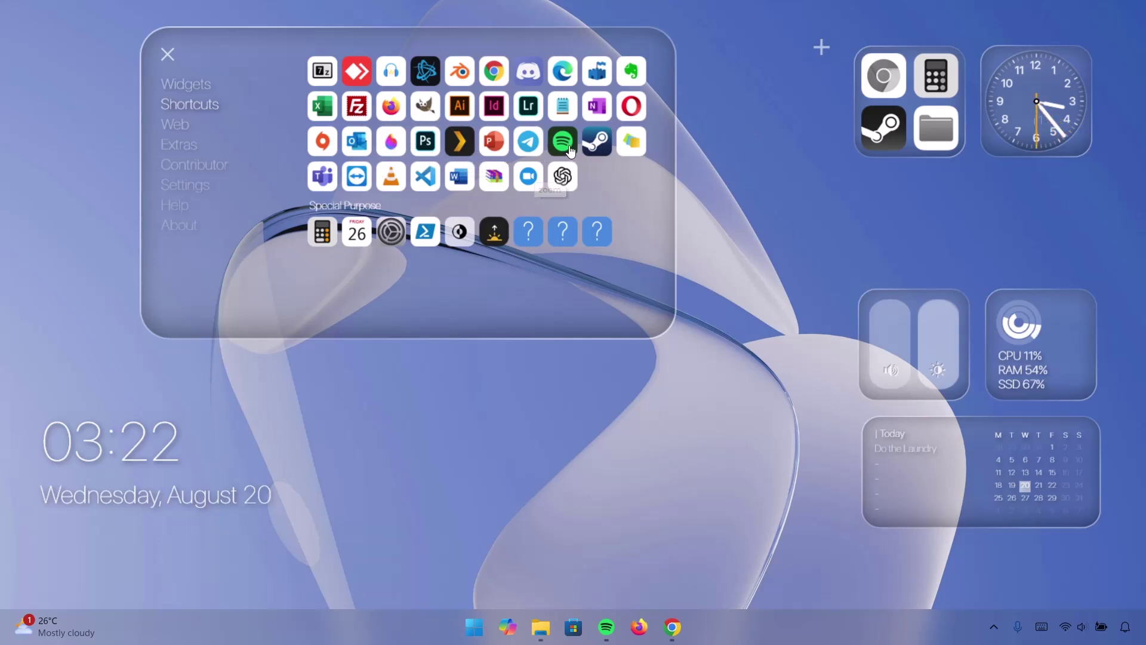
{"action": "left_click", "coordinate": [626, 146]}
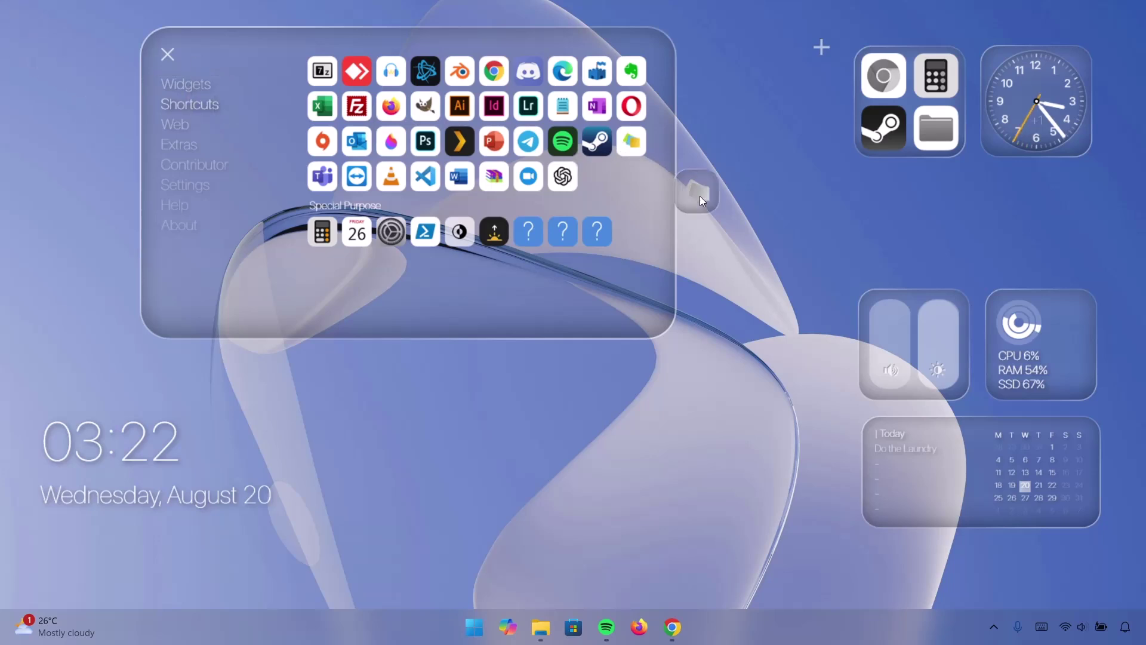
{"action": "left_click_drag", "start_coordinate": [875, 206], "coordinate": [890, 256]}
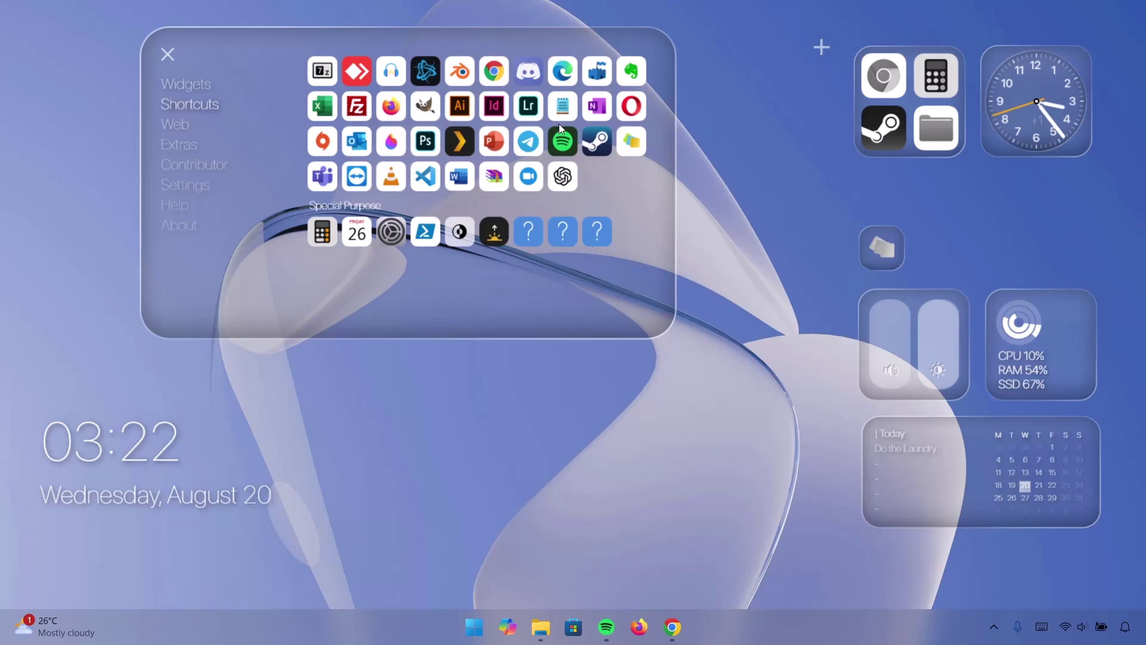
{"action": "left_click", "coordinate": [566, 148]}
{"action": "left_click_drag", "start_coordinate": [938, 238], "coordinate": [938, 246]}
- Add Excel and PowerPoint shortcut tiles at the end of the shortcut row
{"action": "left_click", "coordinate": [321, 111]}
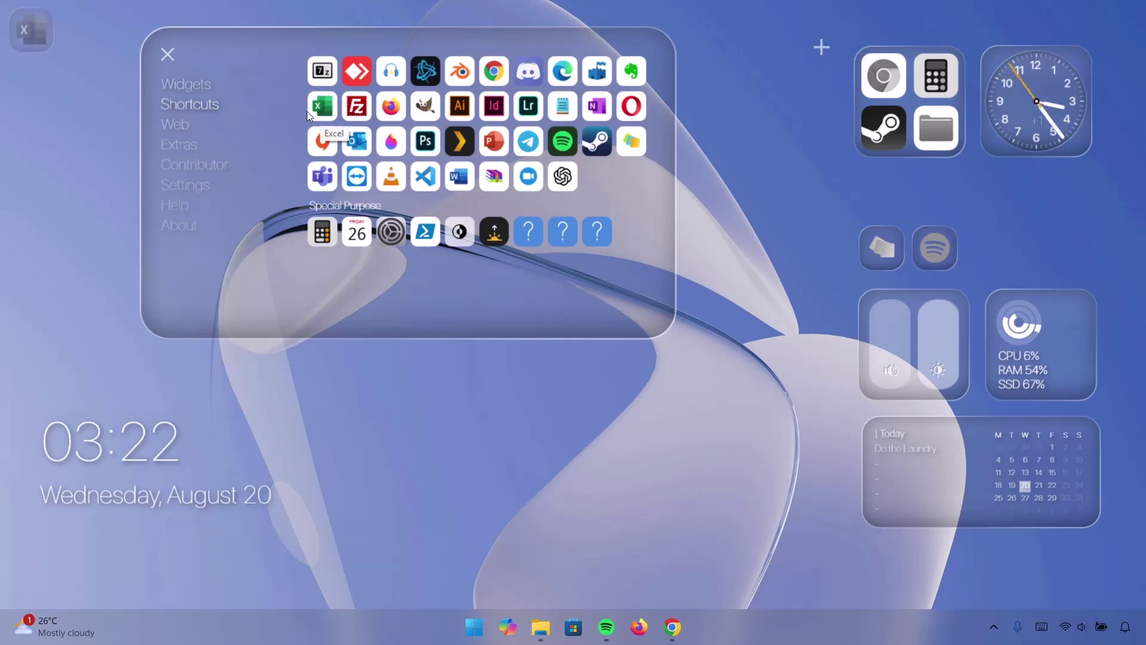
{"action": "left_click_drag", "start_coordinate": [1010, 257], "coordinate": [1009, 257]}
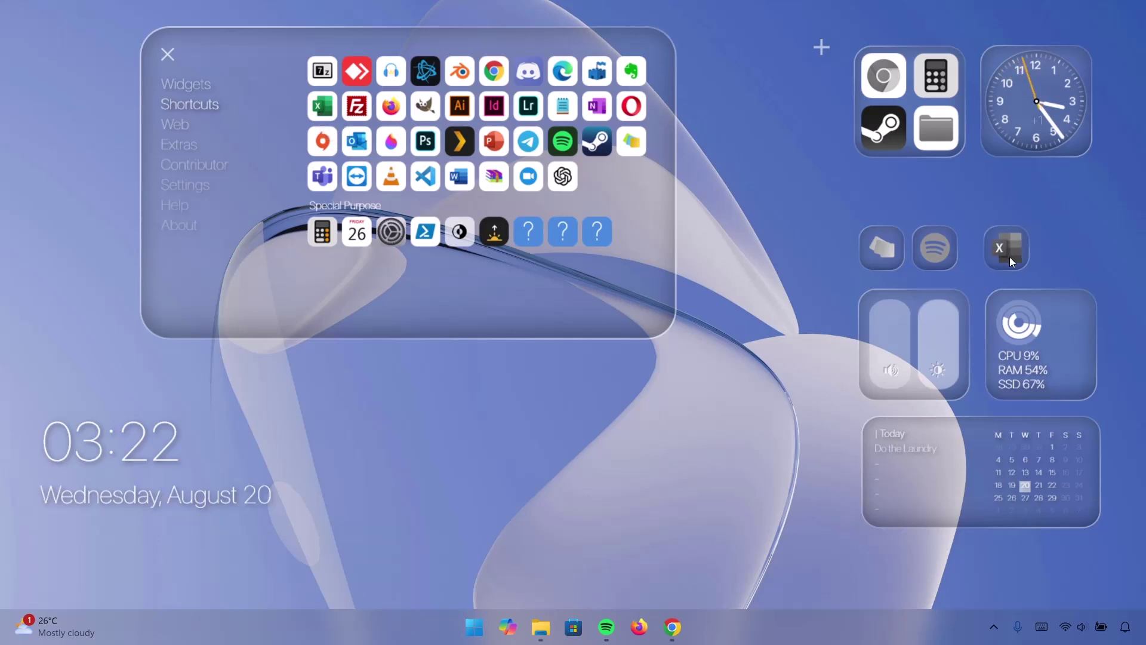
{"action": "left_click_drag", "start_coordinate": [510, 139], "coordinate": [547, 144]}
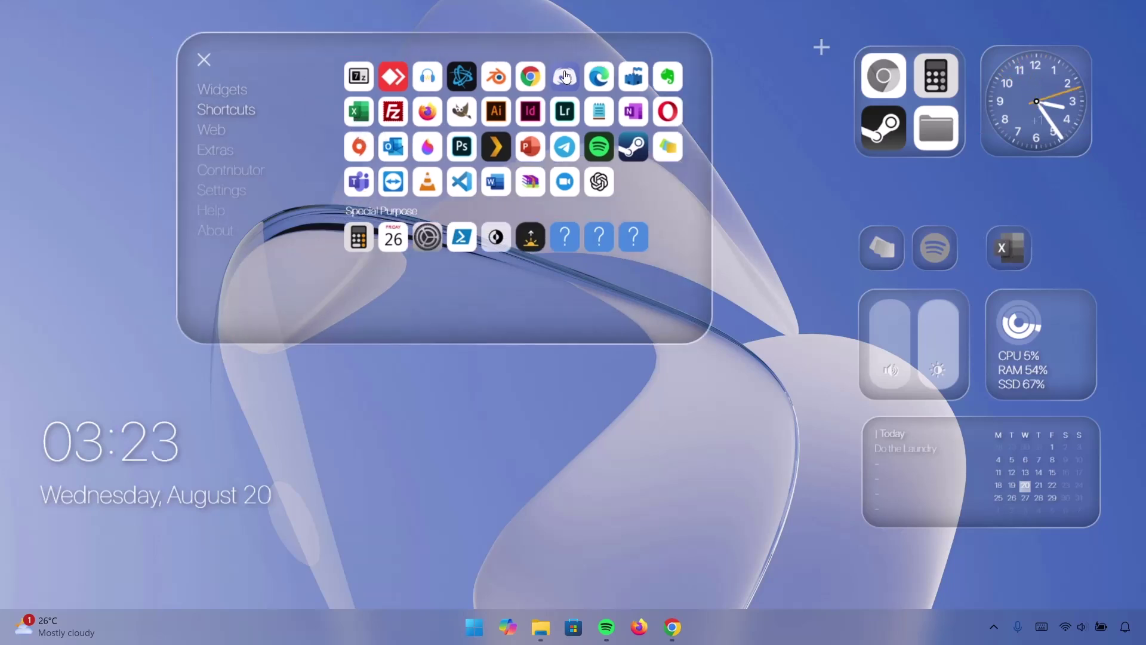
{"action": "left_click", "coordinate": [529, 149]}
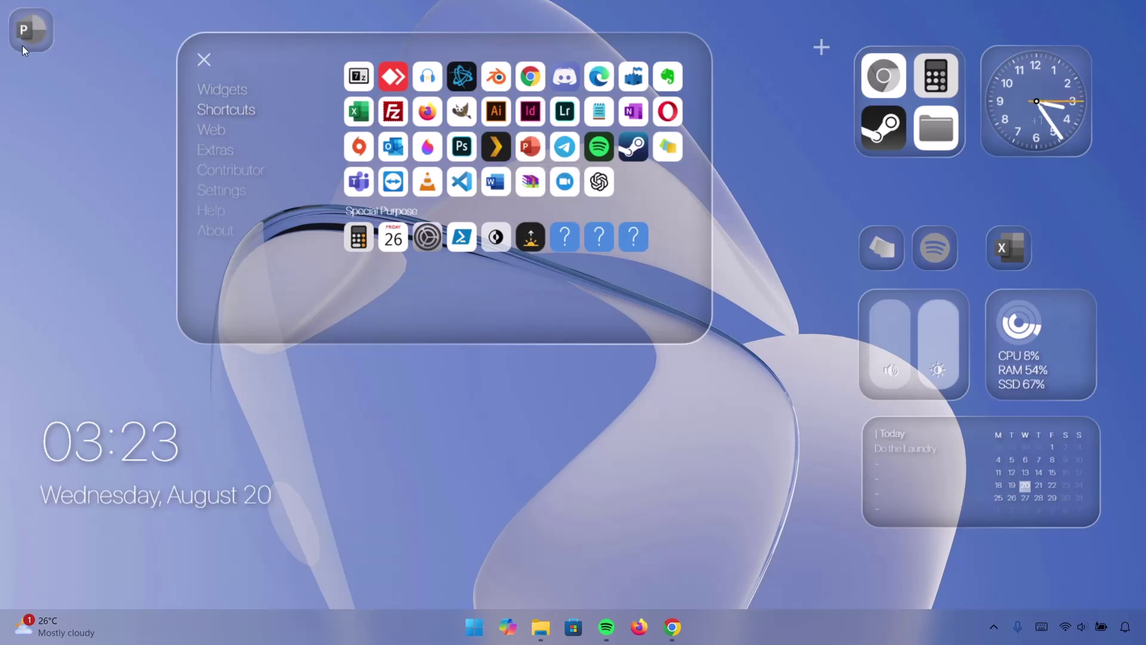
{"action": "left_click_drag", "start_coordinate": [23, 45], "coordinate": [549, 128]}
{"action": "left_click_drag", "start_coordinate": [1065, 252], "coordinate": [1066, 255]}
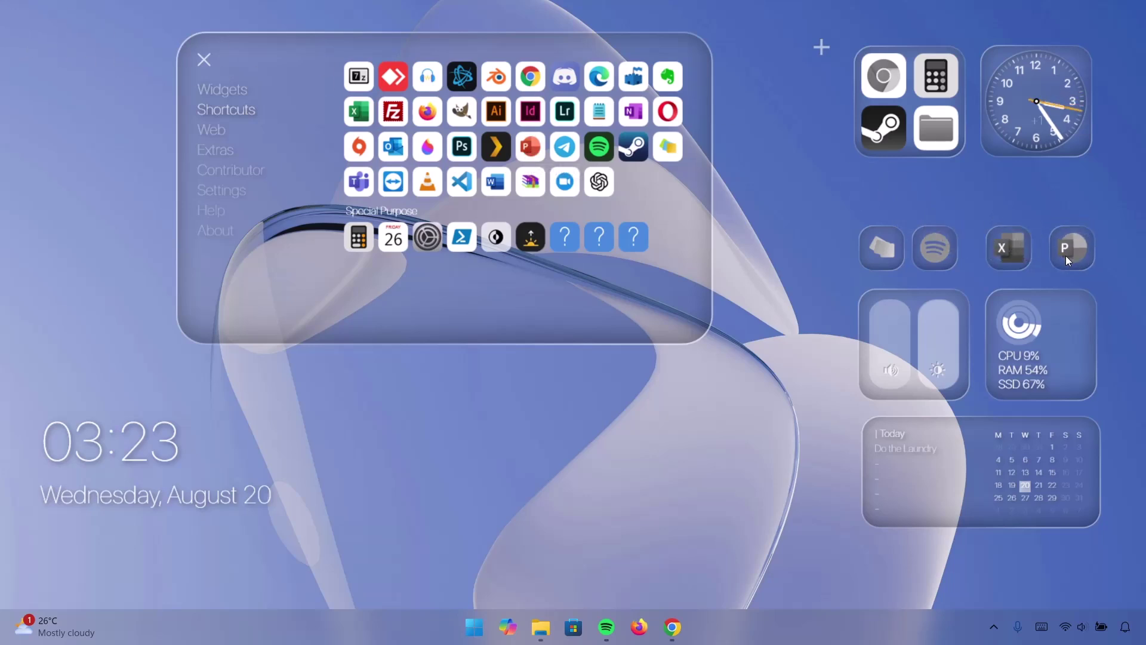
- Add Pinterest and Facebook web shortcut tiles beside the right-side widgets
{"action": "left_click", "coordinate": [214, 131]}
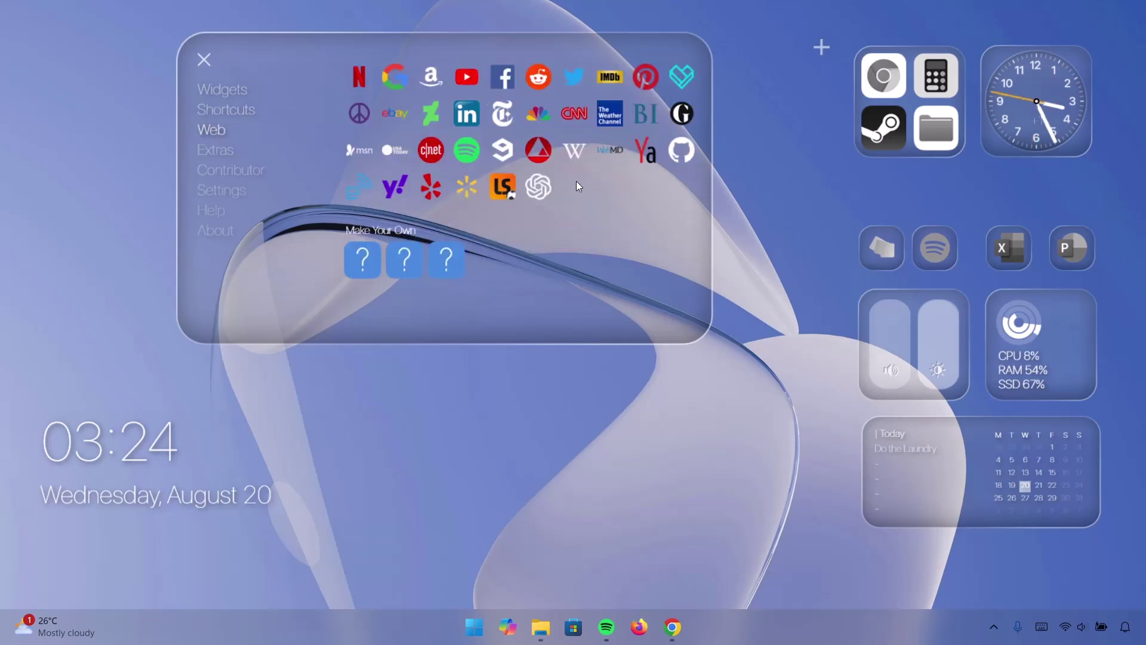
{"action": "left_click_drag", "start_coordinate": [637, 84], "coordinate": [811, 194]}
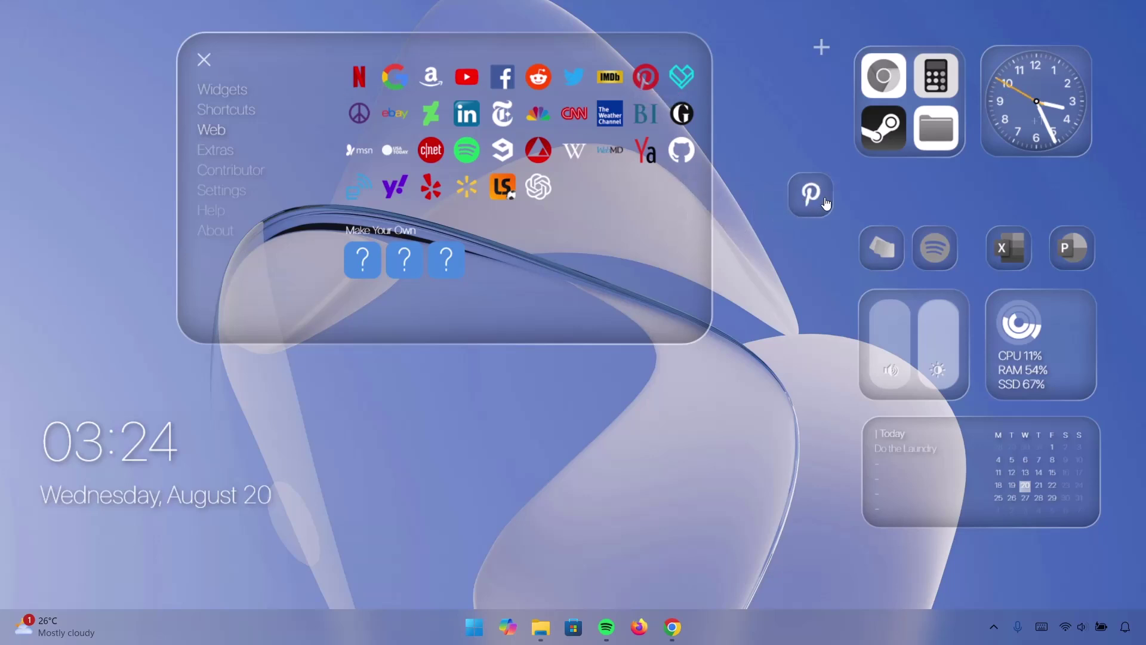
{"action": "left_click_drag", "start_coordinate": [575, 214], "coordinate": [622, 233]}
{"action": "left_click", "coordinate": [548, 95]}
{"action": "left_click_drag", "start_coordinate": [165, 13], "coordinate": [904, 208]}
- Add YouTube and X tiles to the web shortcut row and close the gallery
{"action": "left_click", "coordinate": [512, 95]}
{"action": "left_click_drag", "start_coordinate": [33, 31], "coordinate": [1013, 222]}
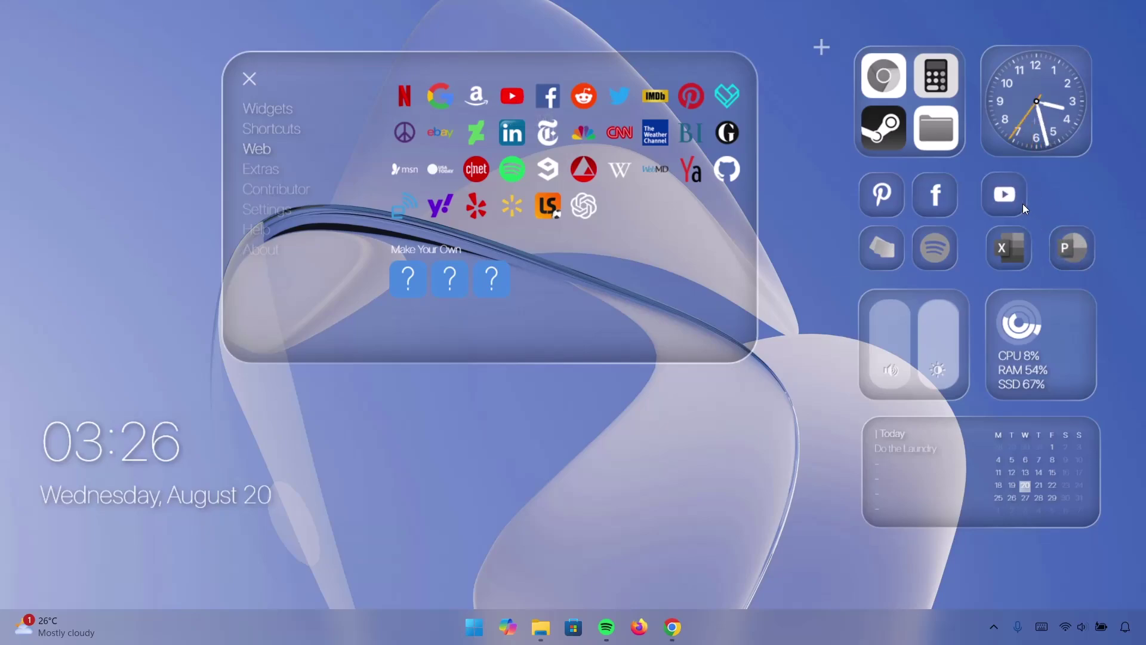
{"action": "left_click", "coordinate": [620, 96]}
{"action": "left_click_drag", "start_coordinate": [31, 30], "coordinate": [1067, 193]}
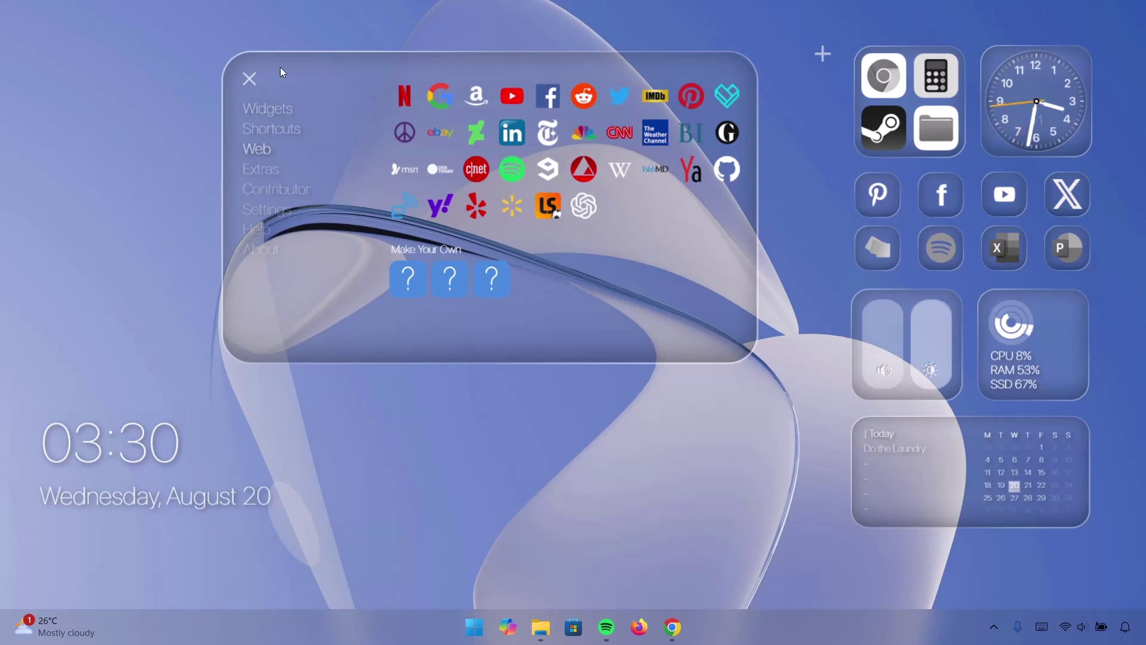
{"action": "left_click", "coordinate": [249, 77]}
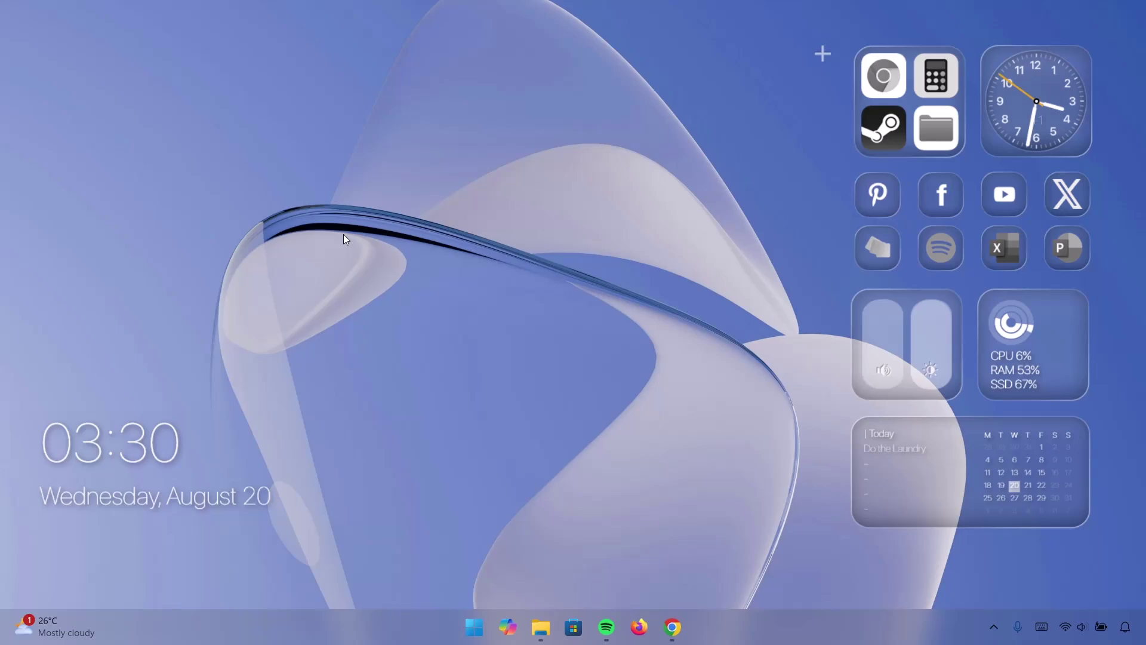
- Minimize the Downloads Explorer window and bring back Chrome on the ExplorerBlurMica GitHub page
{"action": "mouse_move", "coordinate": [541, 627]}
{"action": "left_click", "coordinate": [517, 561]}
{"action": "left_click_drag", "start_coordinate": [435, 18], "coordinate": [632, 55]}
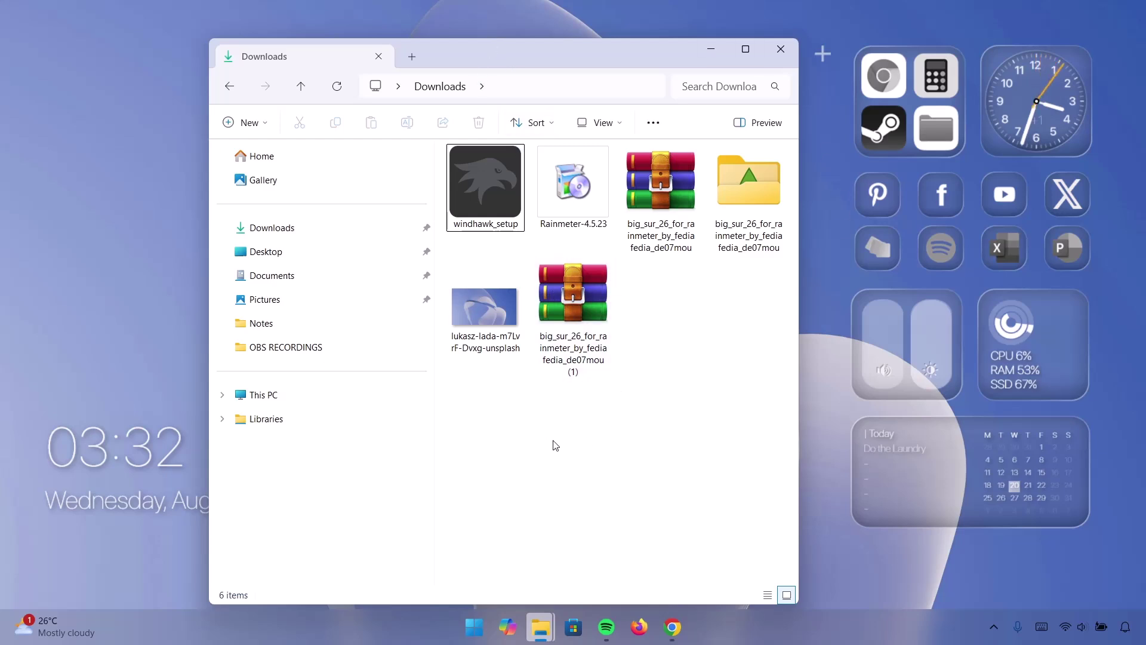
{"action": "left_click", "coordinate": [704, 51]}
{"action": "left_click", "coordinate": [667, 642]}
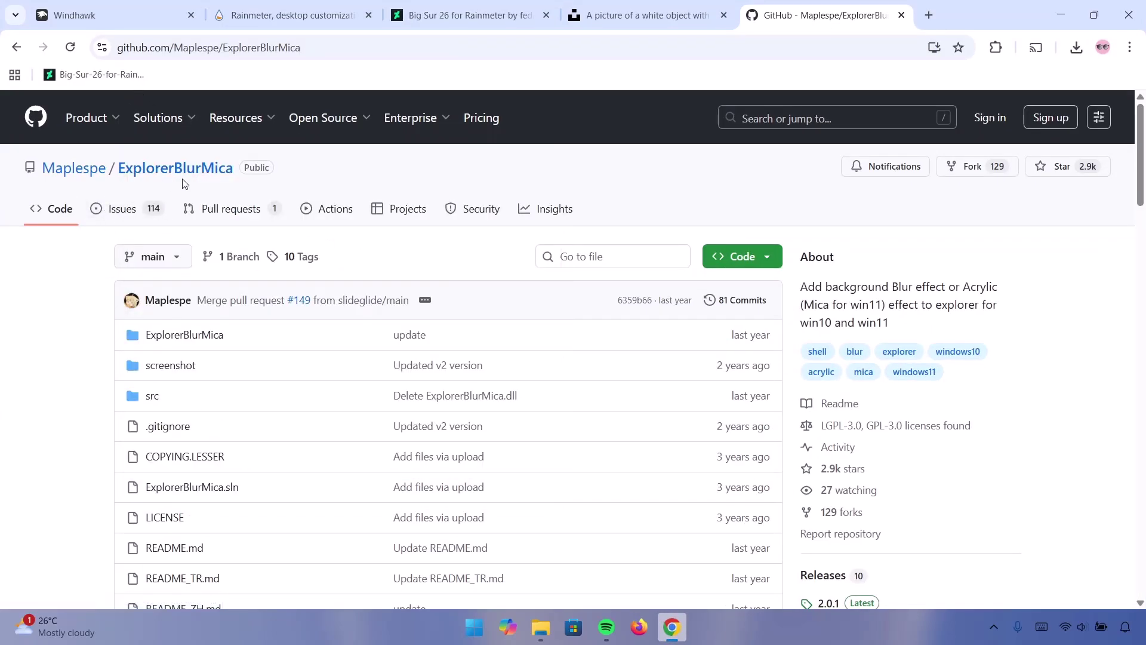
- Download Release_x64.zip (177 KB) from the ExplorerBlurMica 2.0.1 release and show it in folder
{"action": "scroll", "coordinate": [910, 303], "scroll_direction": "down", "scroll_amount": 5}
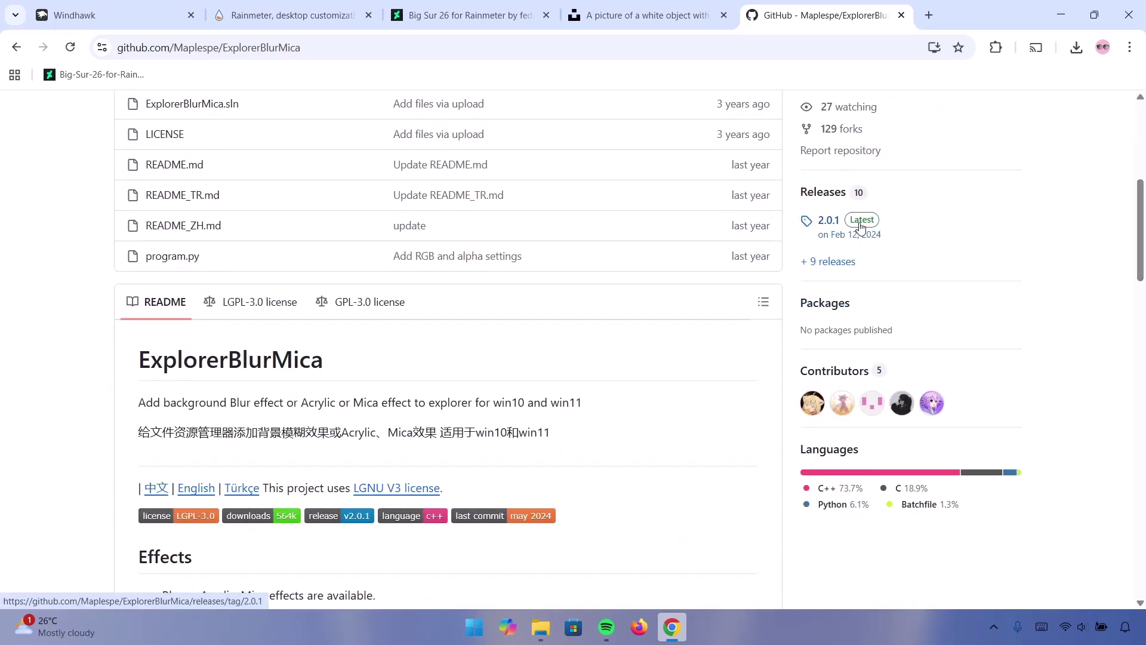
{"action": "left_click", "coordinate": [858, 224]}
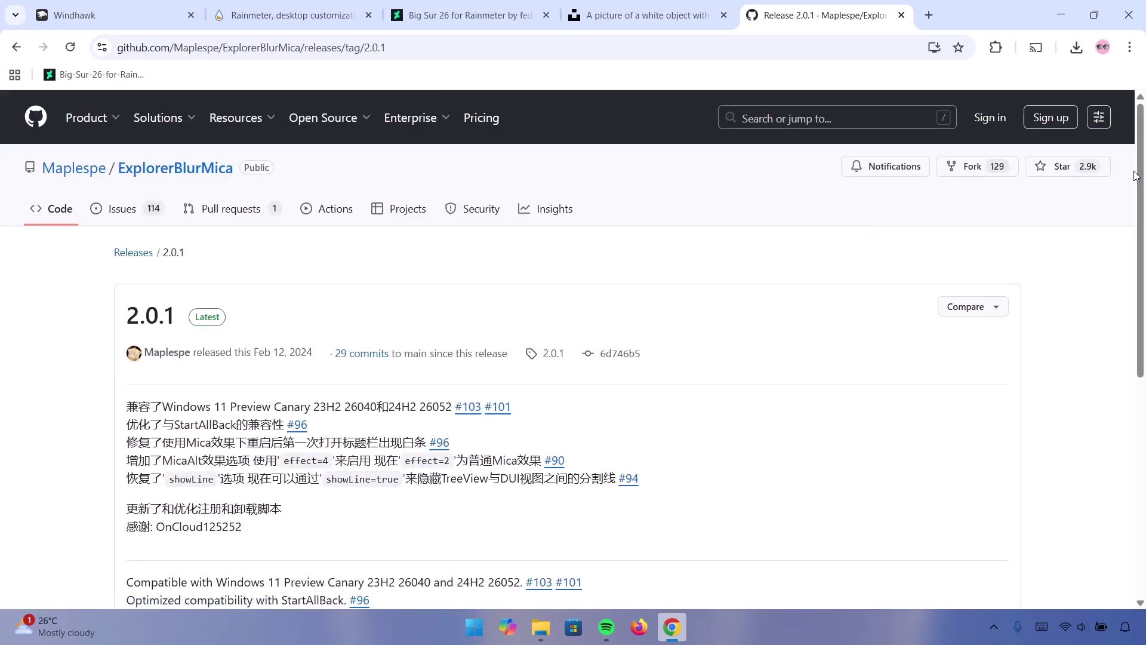
{"action": "scroll", "coordinate": [1141, 295], "scroll_direction": "down", "scroll_amount": 3}
{"action": "scroll", "coordinate": [1141, 295], "scroll_direction": "down", "scroll_amount": 4}
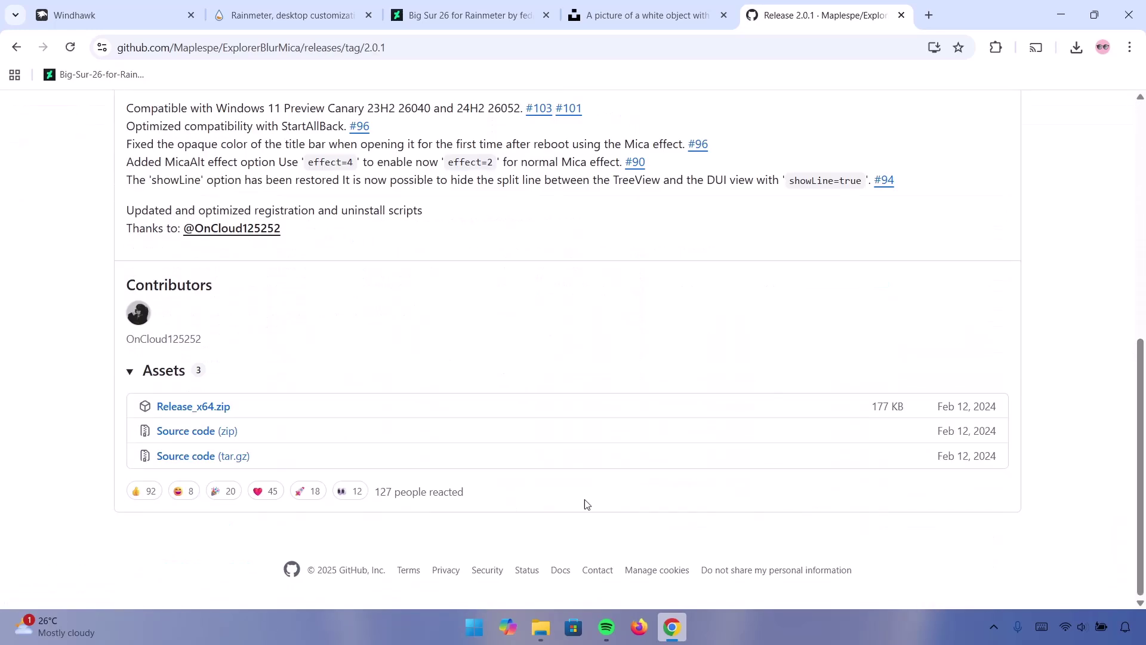
{"action": "left_click", "coordinate": [181, 411]}
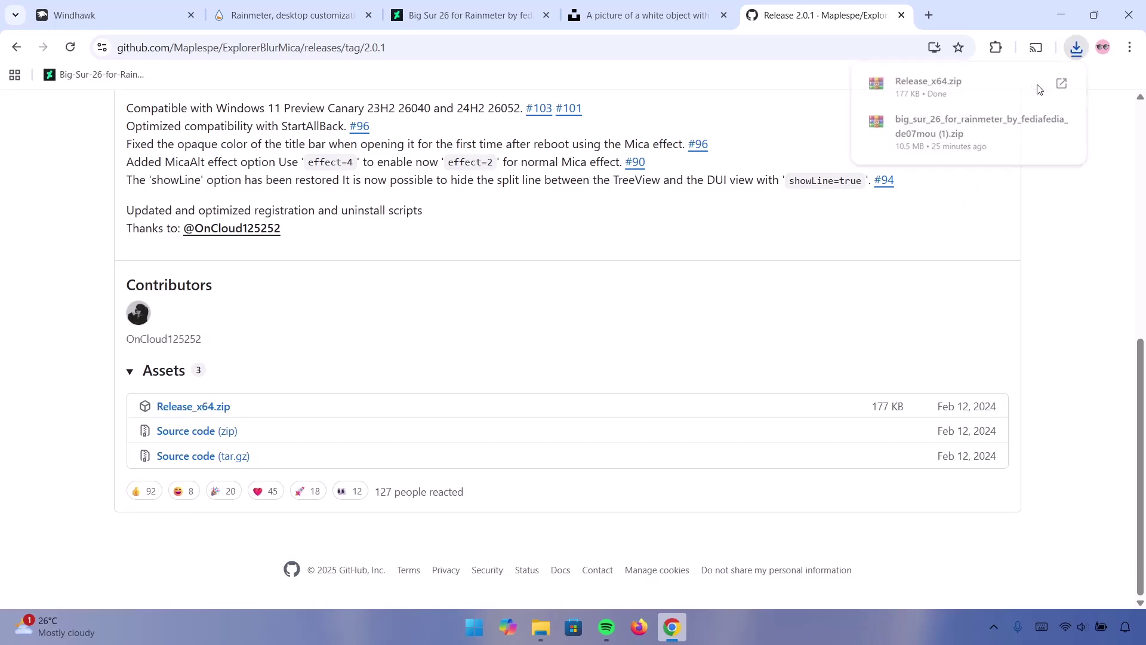
{"action": "left_click", "coordinate": [1061, 83]}
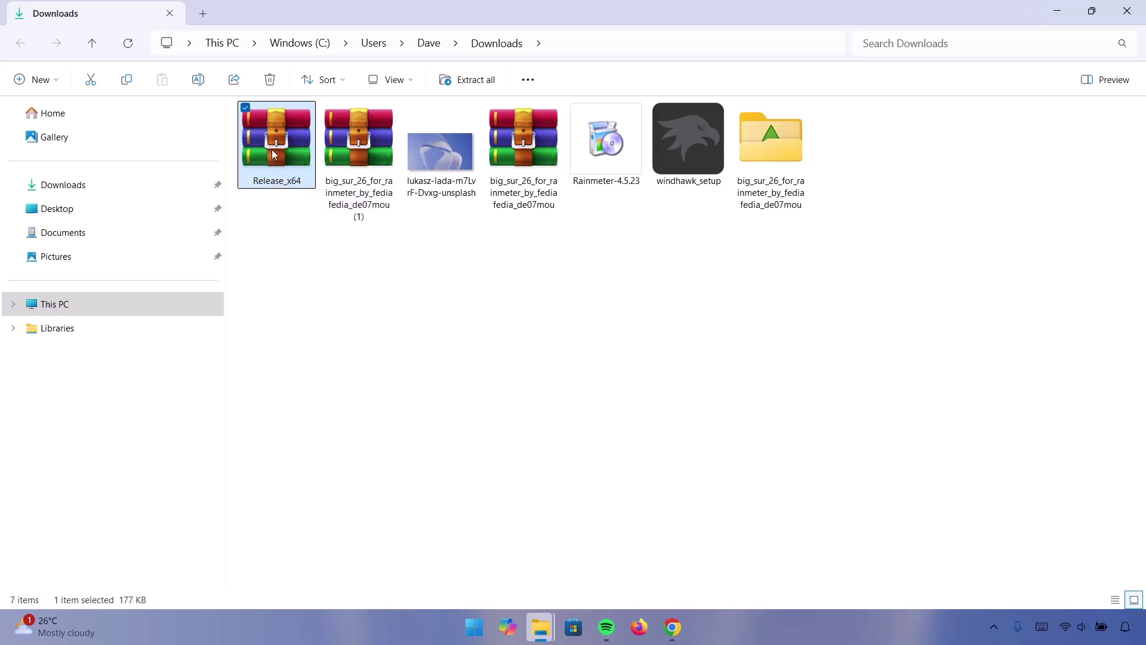
- Extract Release_x64.zip into a Release_x64 folder and close the extracted-files window
{"action": "left_click", "coordinate": [461, 82]}
{"action": "left_click", "coordinate": [692, 463]}
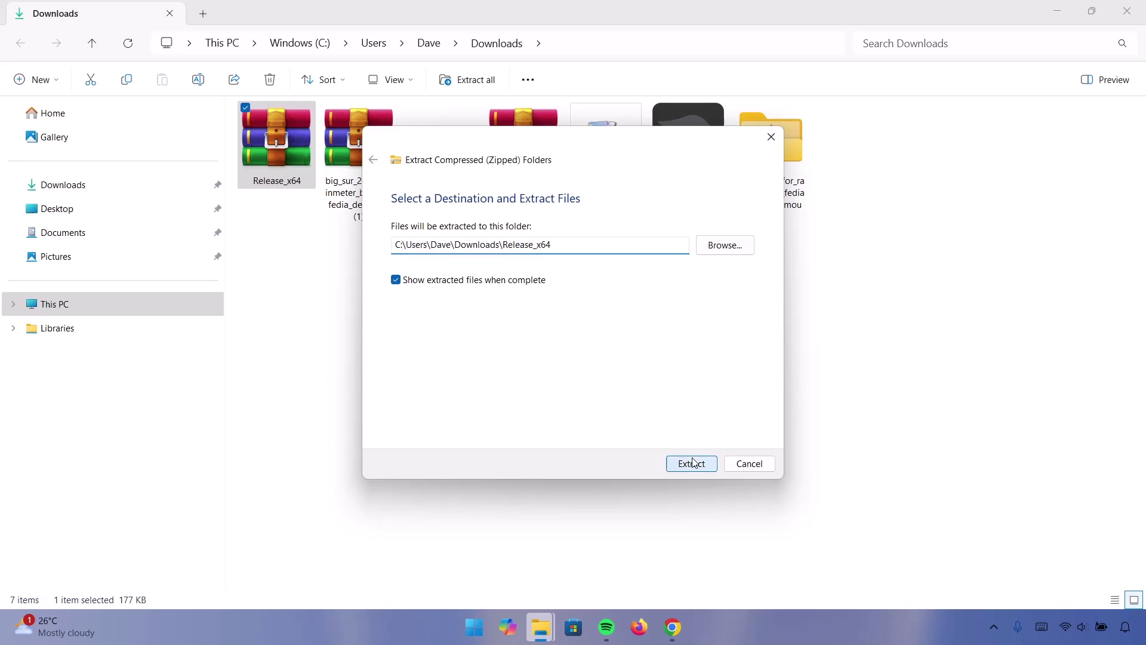
{"action": "key", "text": "ctrl+w"}
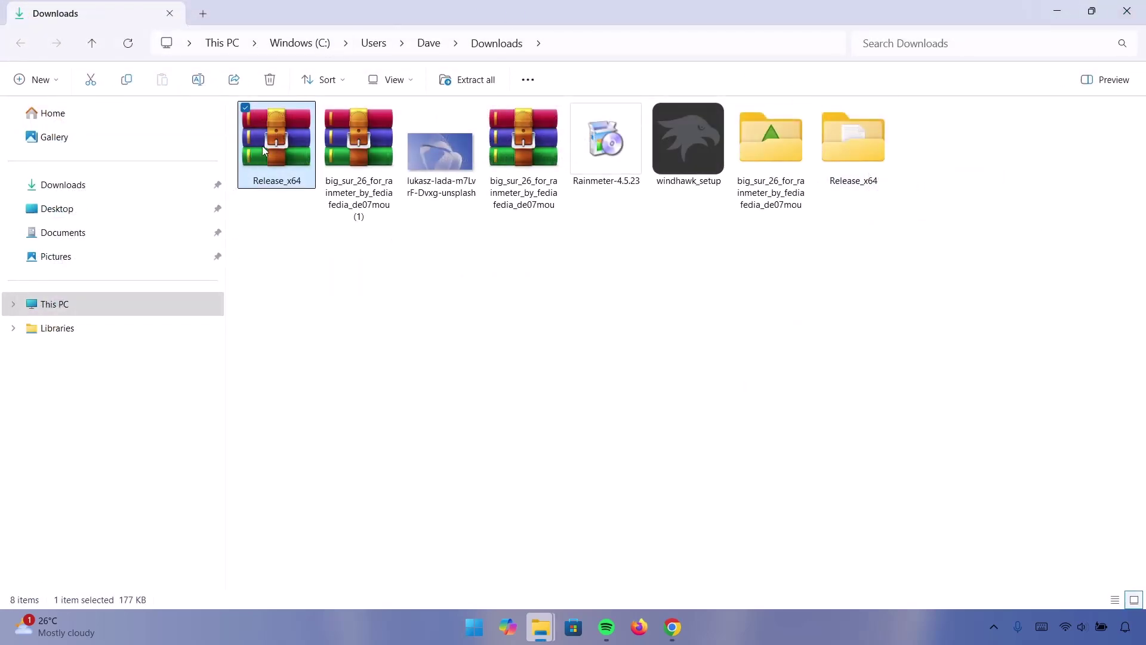
- Cut the Release_x64 folder and expand This PC to the Windows (C:) drive
{"action": "left_click", "coordinate": [868, 137]}
{"action": "right_click", "coordinate": [868, 136]}
{"action": "left_click", "coordinate": [896, 156]}
{"action": "left_click", "coordinate": [89, 307]}
{"action": "left_click", "coordinate": [13, 305]}
{"action": "left_click", "coordinate": [40, 330]}
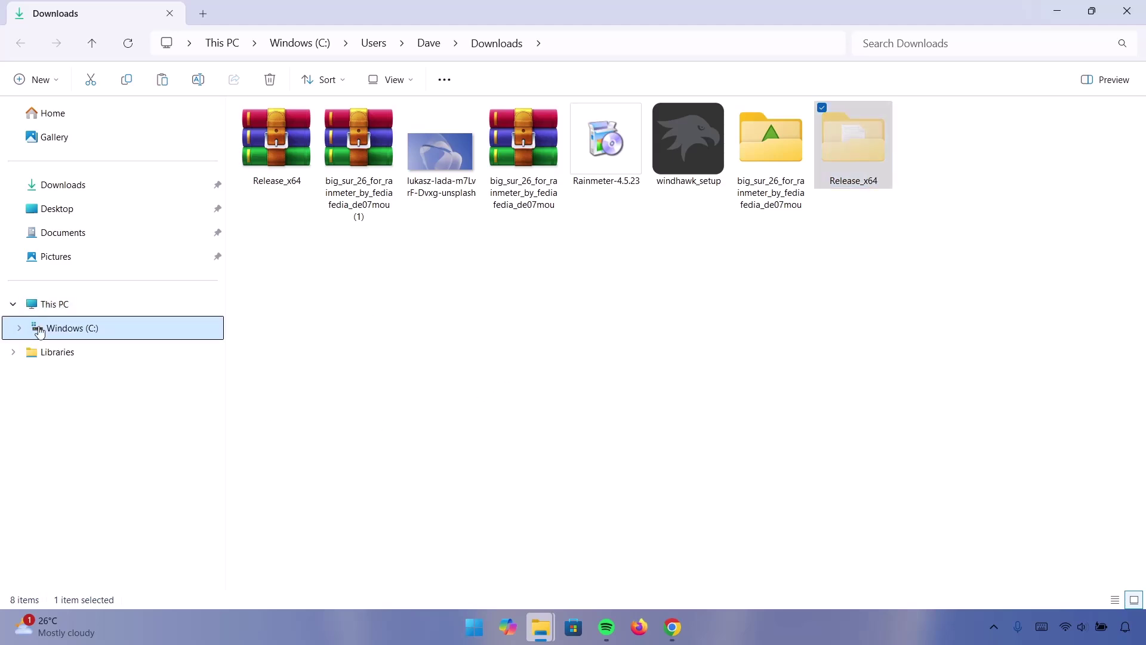
- Paste the Release_x64 folder into the Windows (C:) drive
{"action": "left_click", "coordinate": [63, 330]}
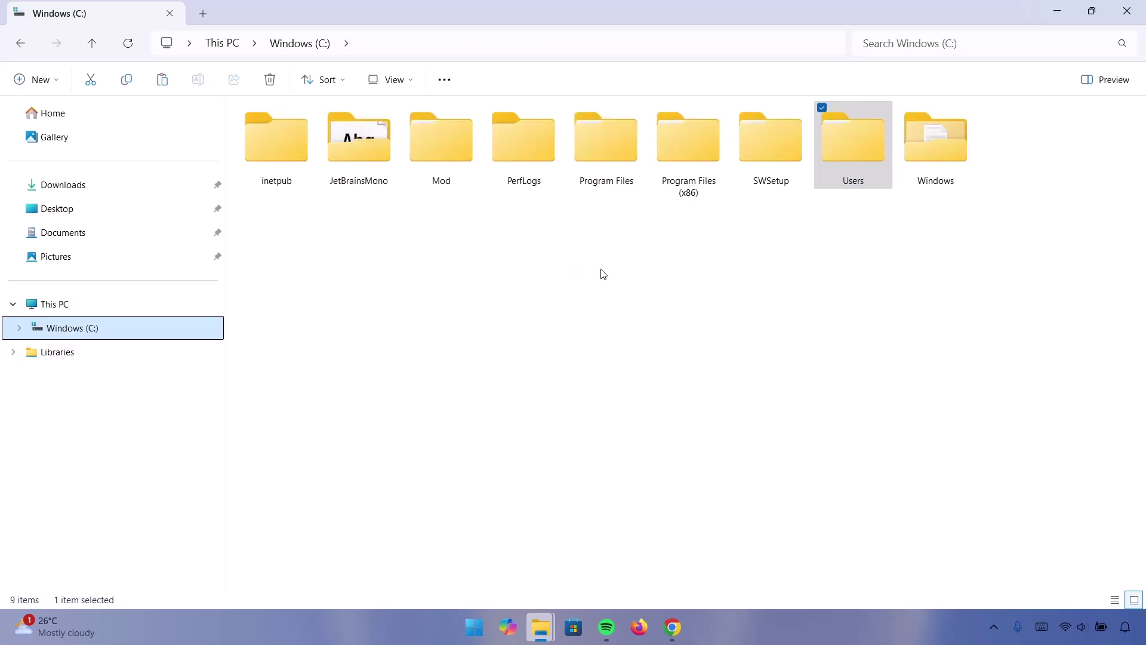
{"action": "left_click", "coordinate": [615, 274]}
{"action": "right_click", "coordinate": [604, 314]}
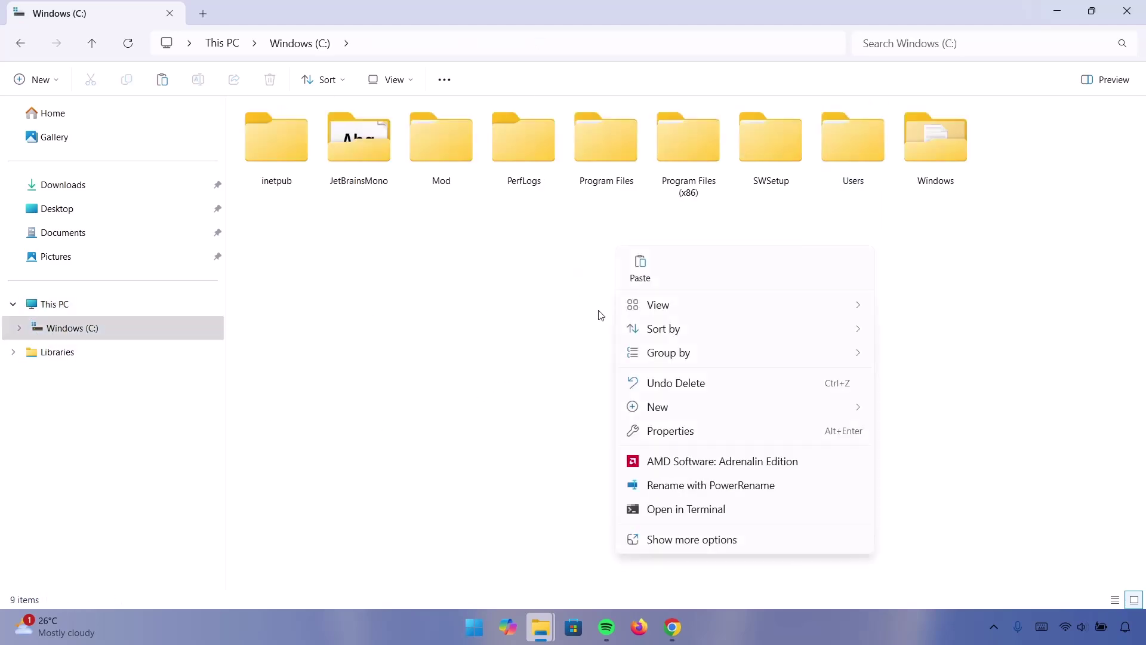
{"action": "left_click", "coordinate": [635, 267]}
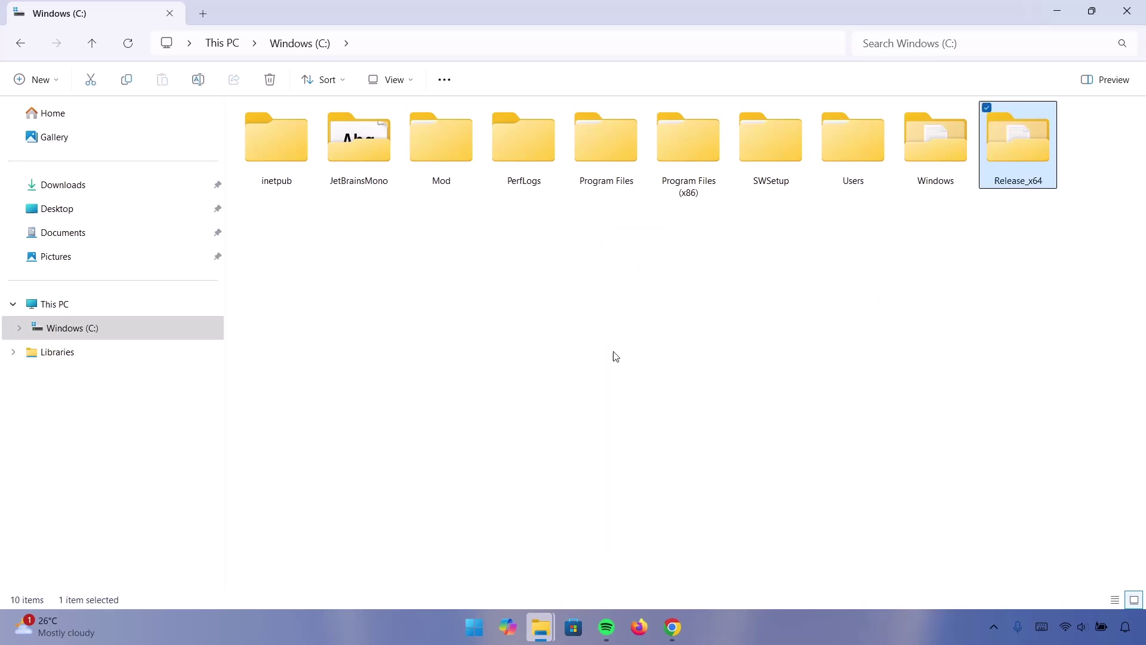
- Run the register script in C:\Release_x64\Release, then open a new File Explorer window
{"action": "double_click", "coordinate": [1015, 157]}
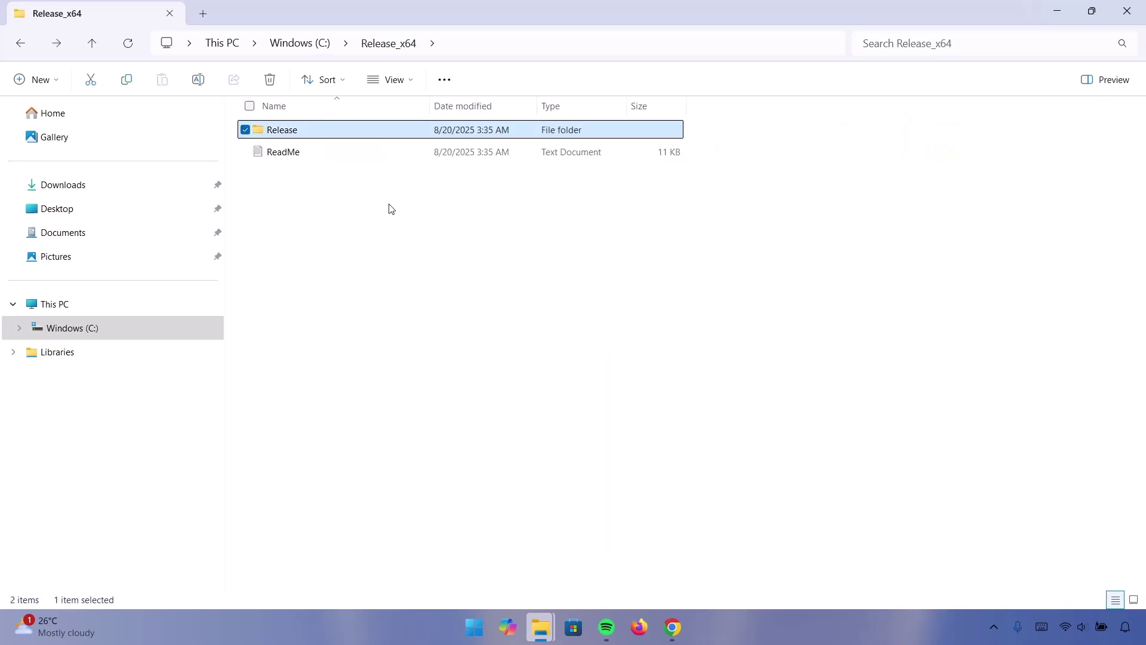
{"action": "double_click", "coordinate": [274, 131]}
{"action": "double_click", "coordinate": [282, 174]}
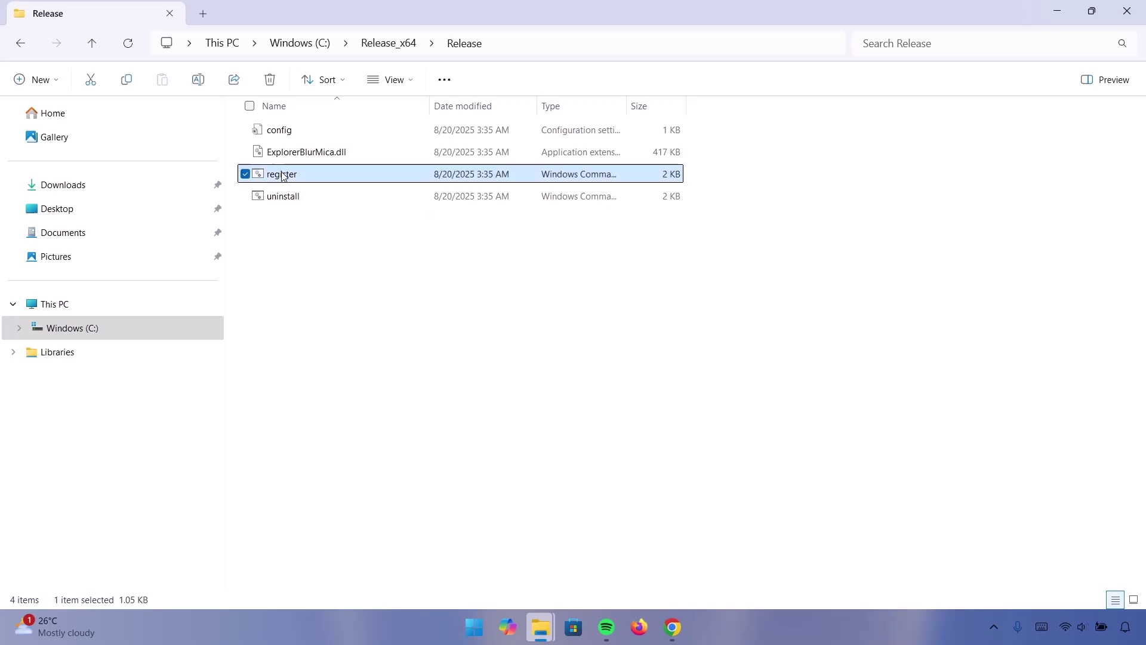
{"action": "left_click", "coordinate": [616, 332]}
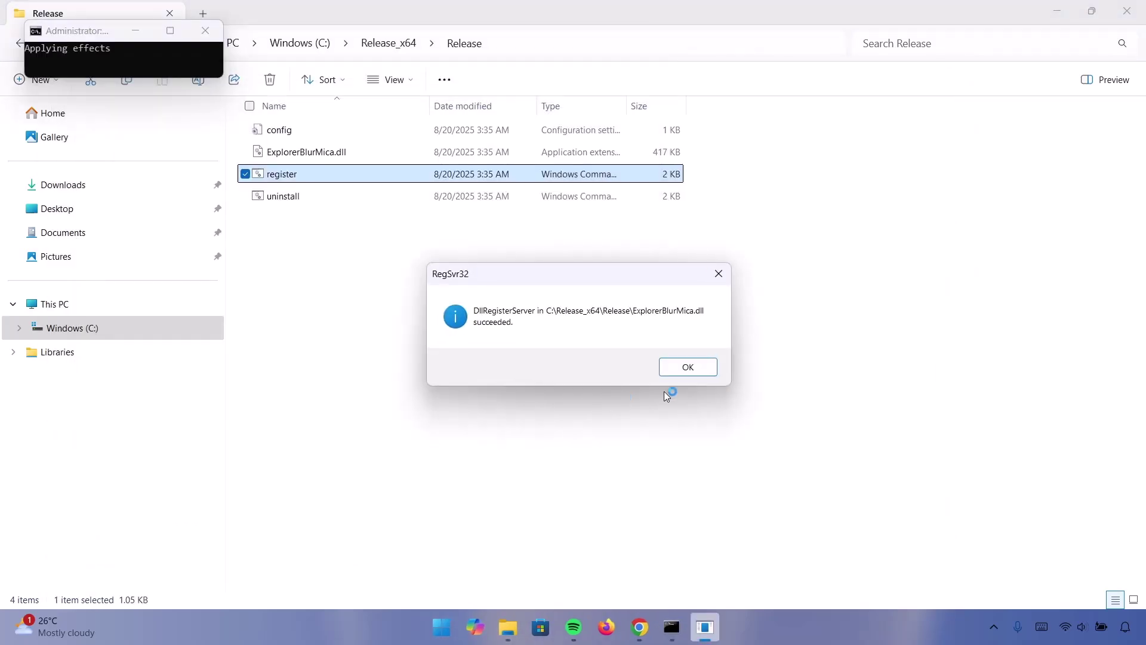
{"action": "left_click", "coordinate": [684, 370]}
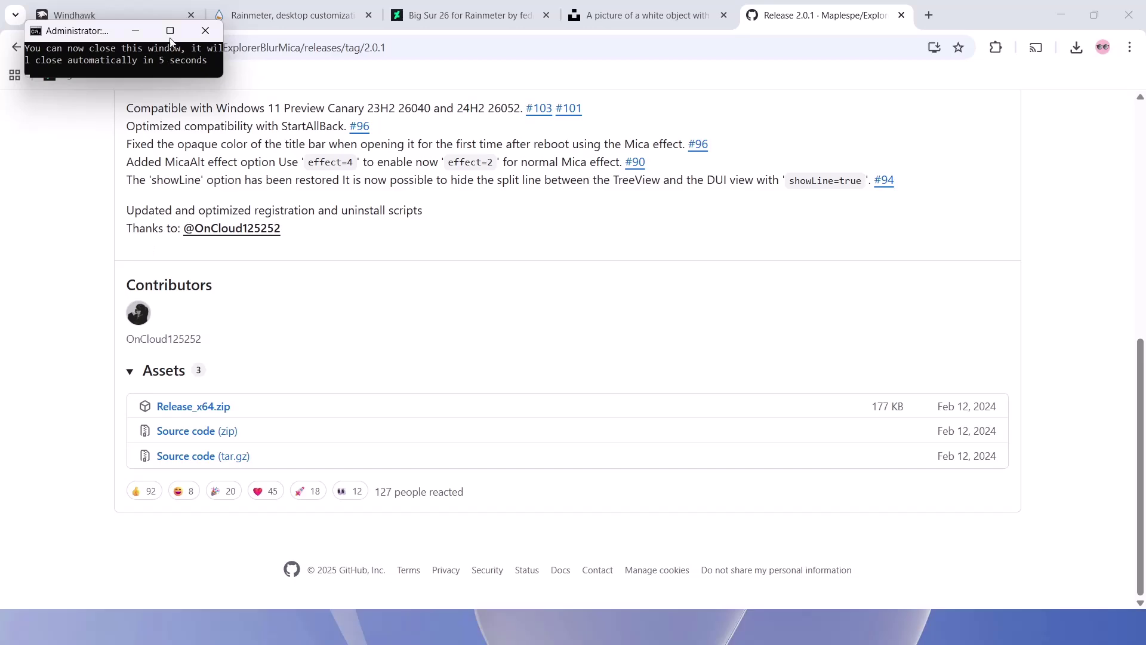
{"action": "left_click", "coordinate": [1061, 14]}
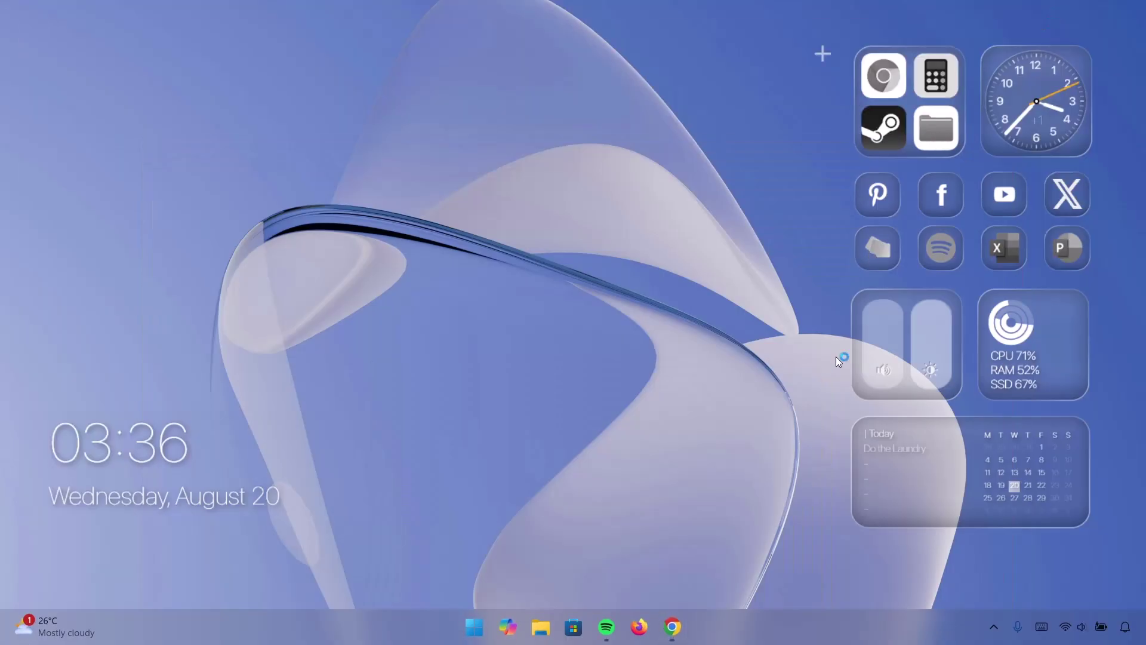
{"action": "left_click", "coordinate": [527, 641]}
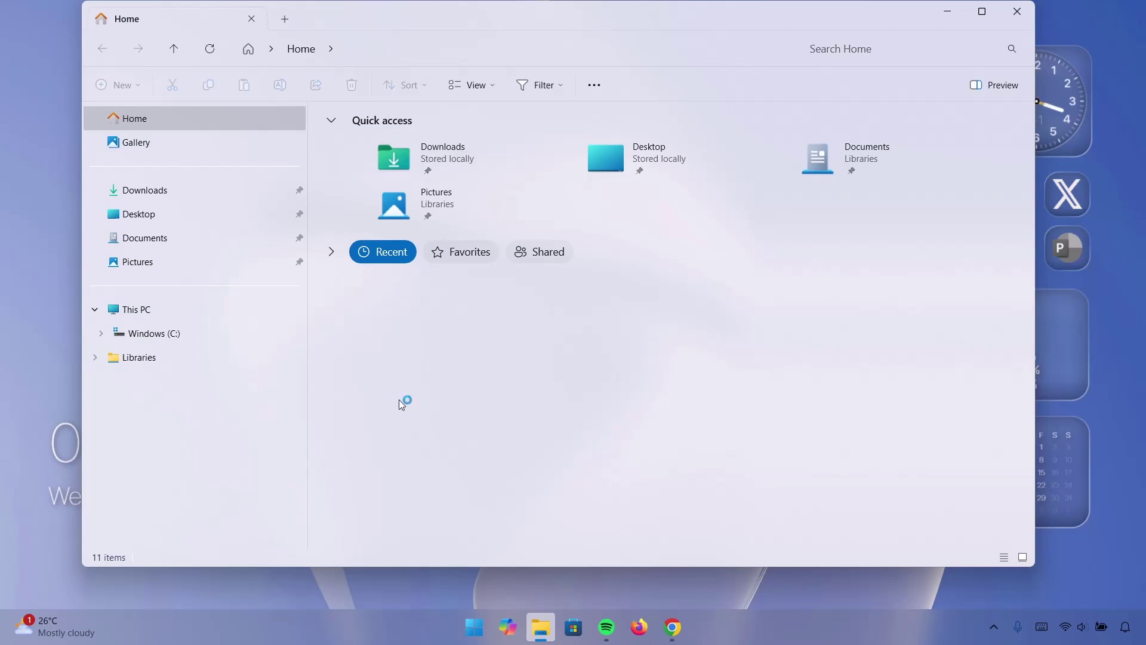
- Open config.ini from C:\Release_x64\Release in Notepad
{"action": "left_click", "coordinate": [134, 334]}
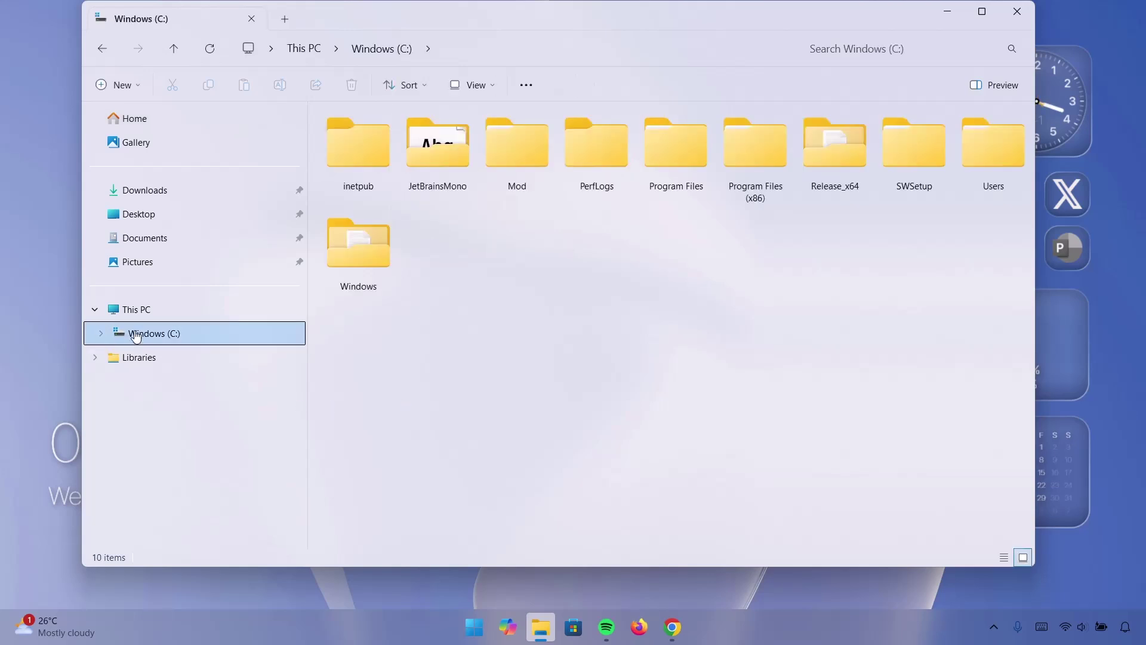
{"action": "double_click", "coordinate": [839, 153]}
{"action": "double_click", "coordinate": [371, 138]}
{"action": "double_click", "coordinate": [371, 137]}
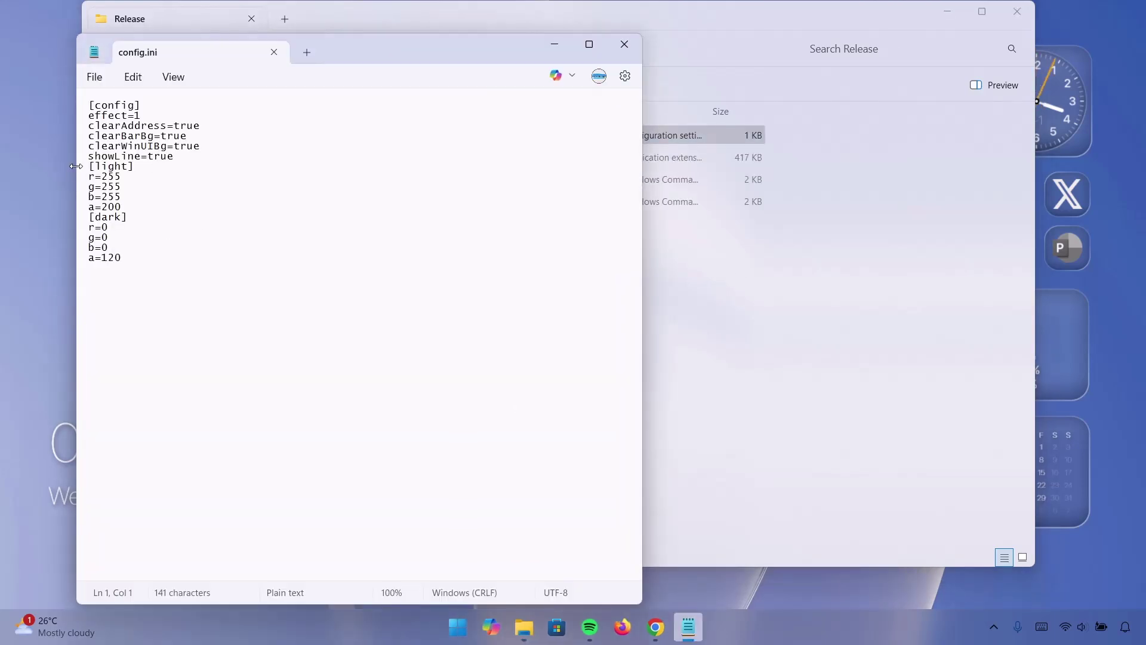
- Set light values a=115, b=194, g=137 and r=137, save config.ini and close Notepad
{"action": "double_click", "coordinate": [121, 206]}
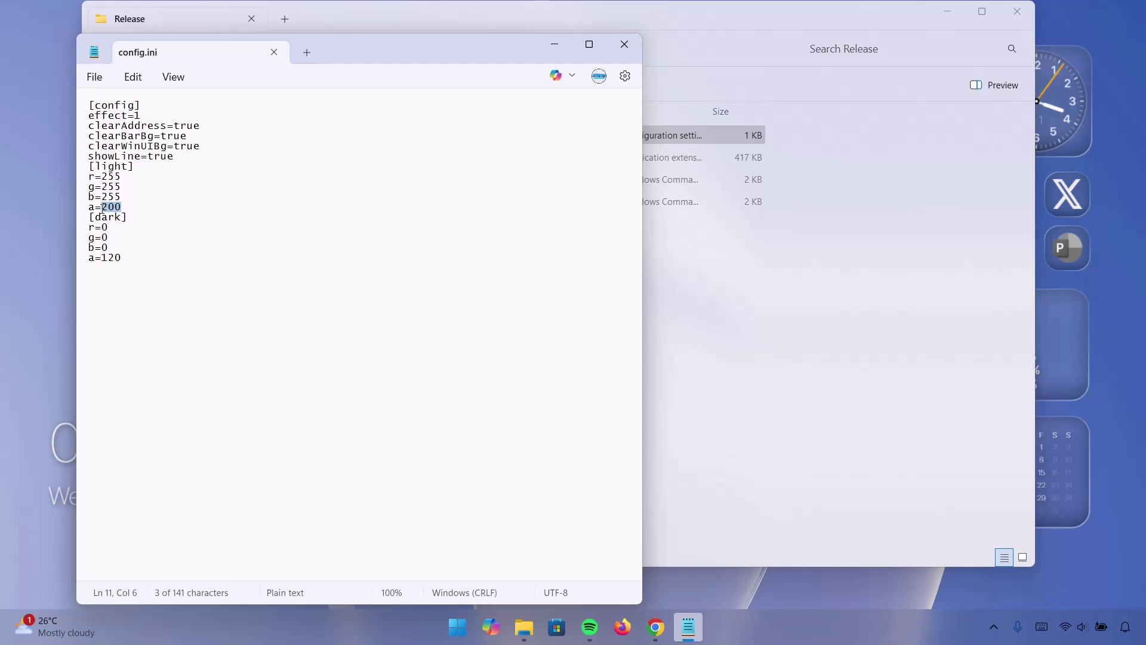
{"action": "left_click_drag", "start_coordinate": [103, 207], "coordinate": [104, 189]}
{"action": "type", "text": "115194137"}
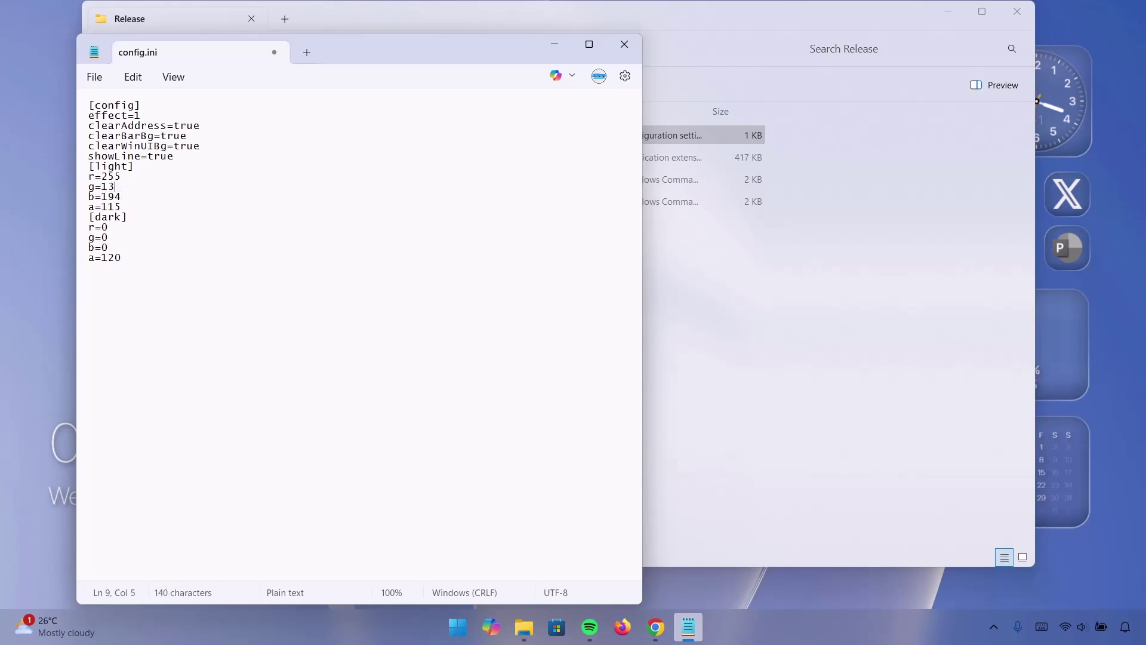
{"action": "left_click_drag", "start_coordinate": [126, 175], "coordinate": [102, 177]}
{"action": "type", "text": "137"}
{"action": "left_click", "coordinate": [94, 76]}
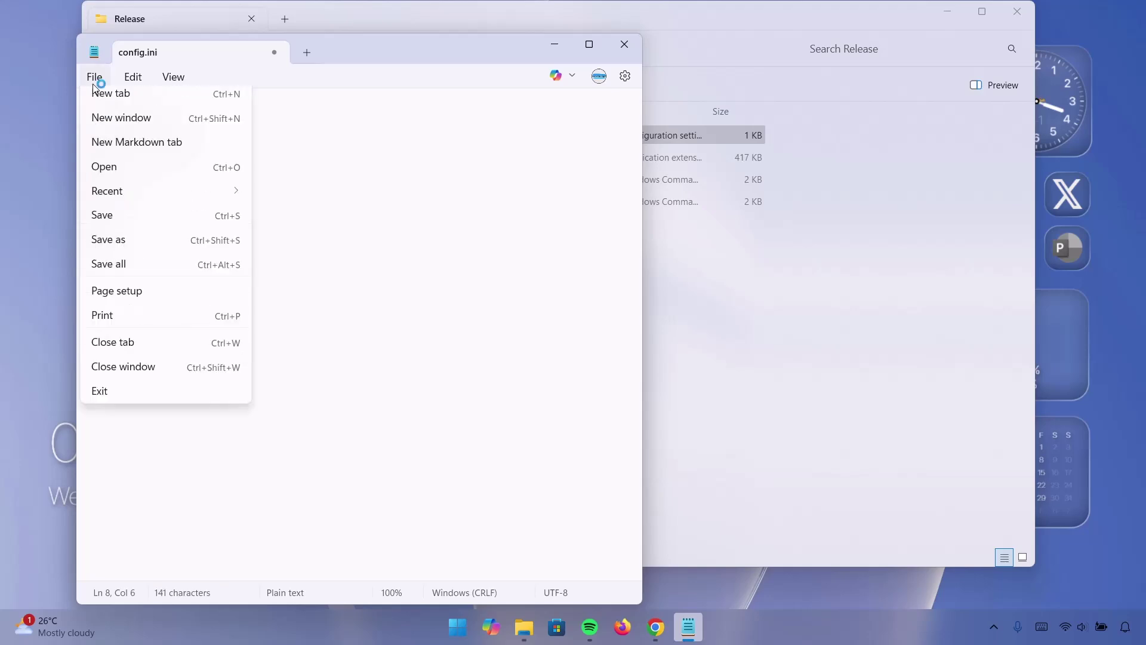
{"action": "left_click", "coordinate": [124, 225]}
{"action": "left_click", "coordinate": [624, 44]}
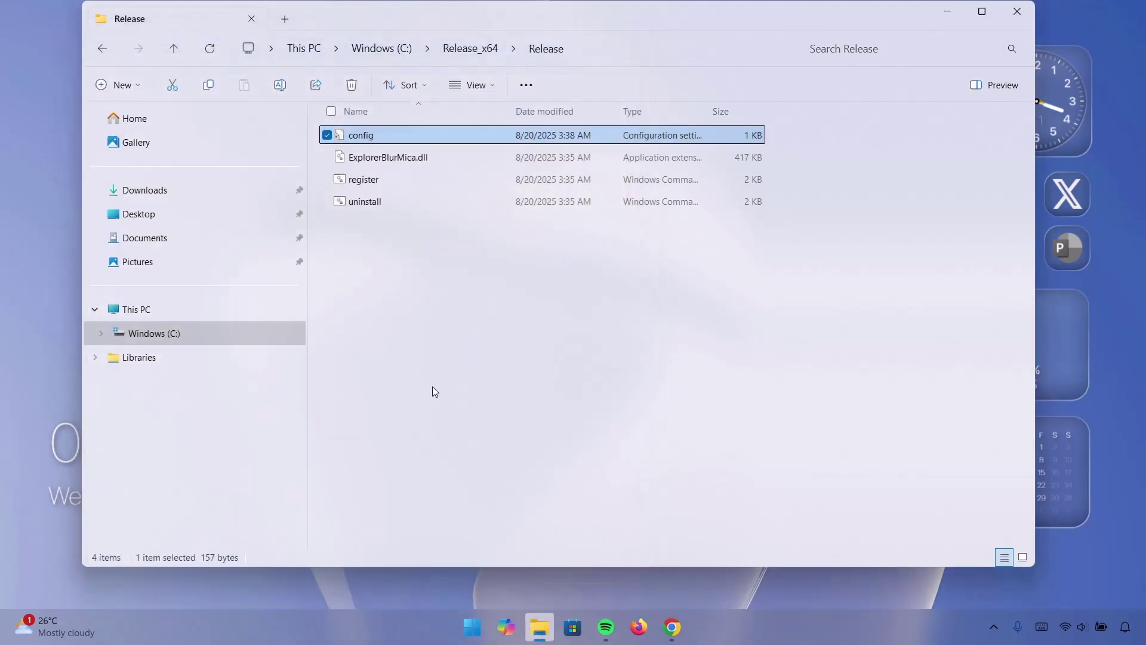
- Restart File Explorer with the blue-tinted blur and show the Libraries folder
{"action": "left_click", "coordinate": [1017, 12]}
{"action": "left_click", "coordinate": [936, 127]}
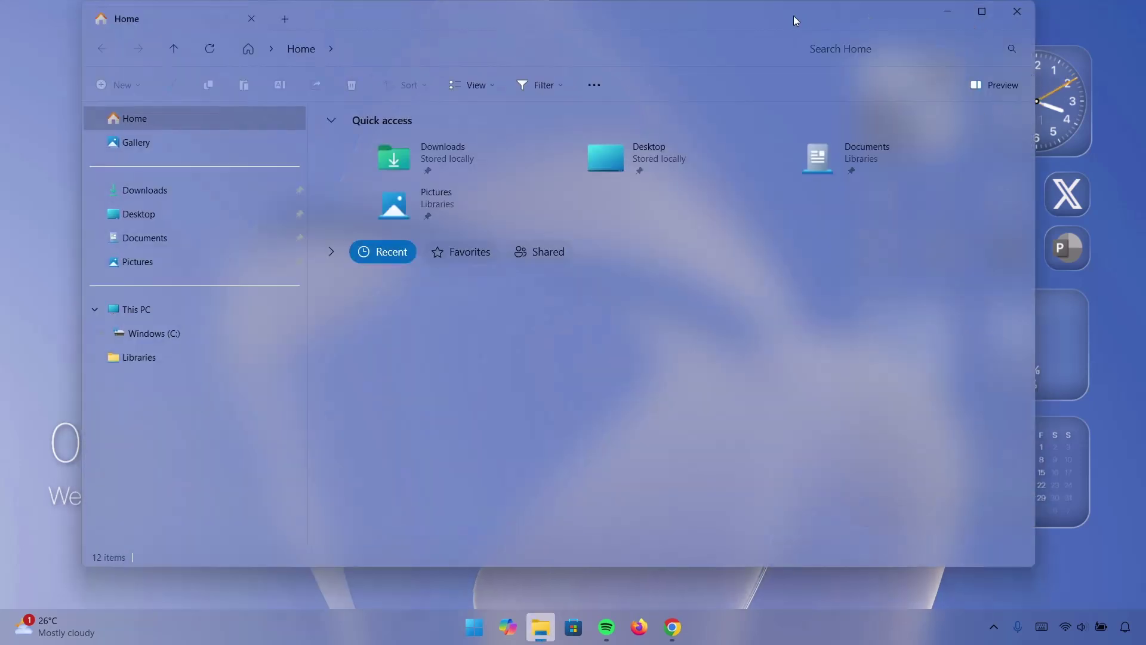
{"action": "left_click_drag", "start_coordinate": [793, 16], "coordinate": [869, 43]}
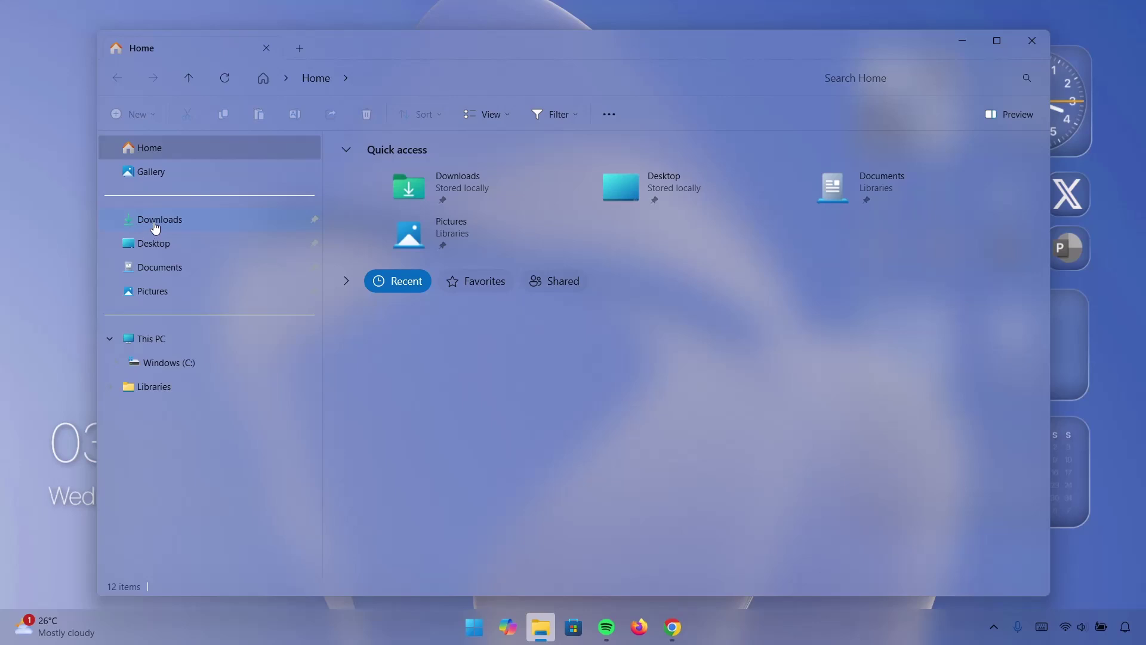
{"action": "left_click", "coordinate": [154, 386]}
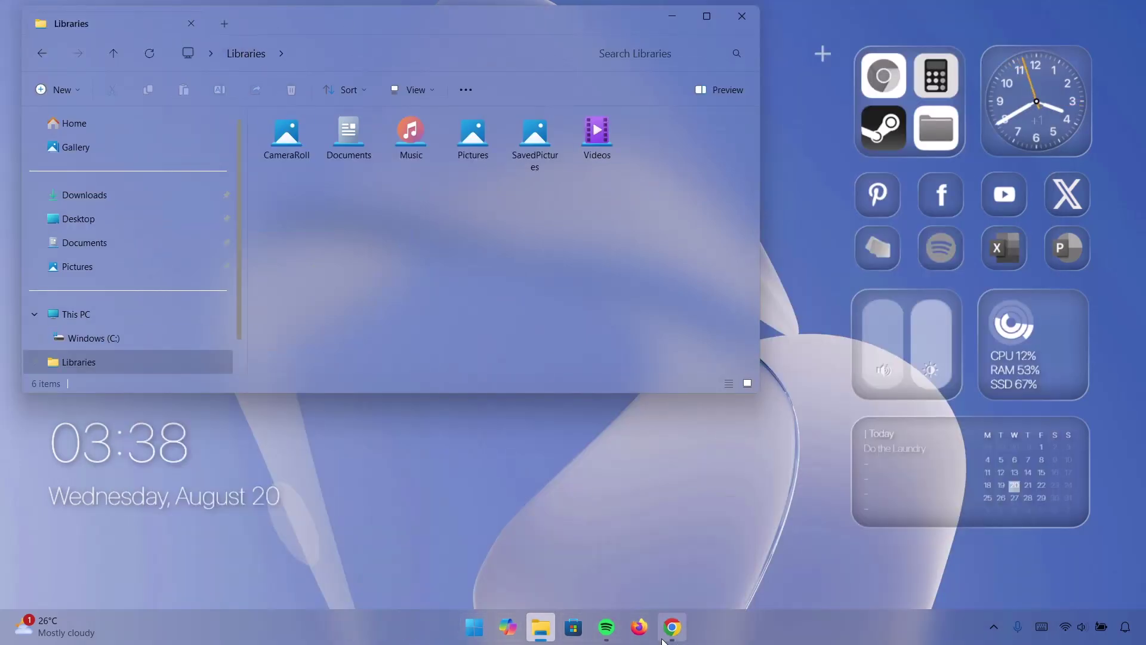
- Open and close the Start menu and notifications panel, then adjust the volume widget
{"action": "left_click", "coordinate": [475, 627]}
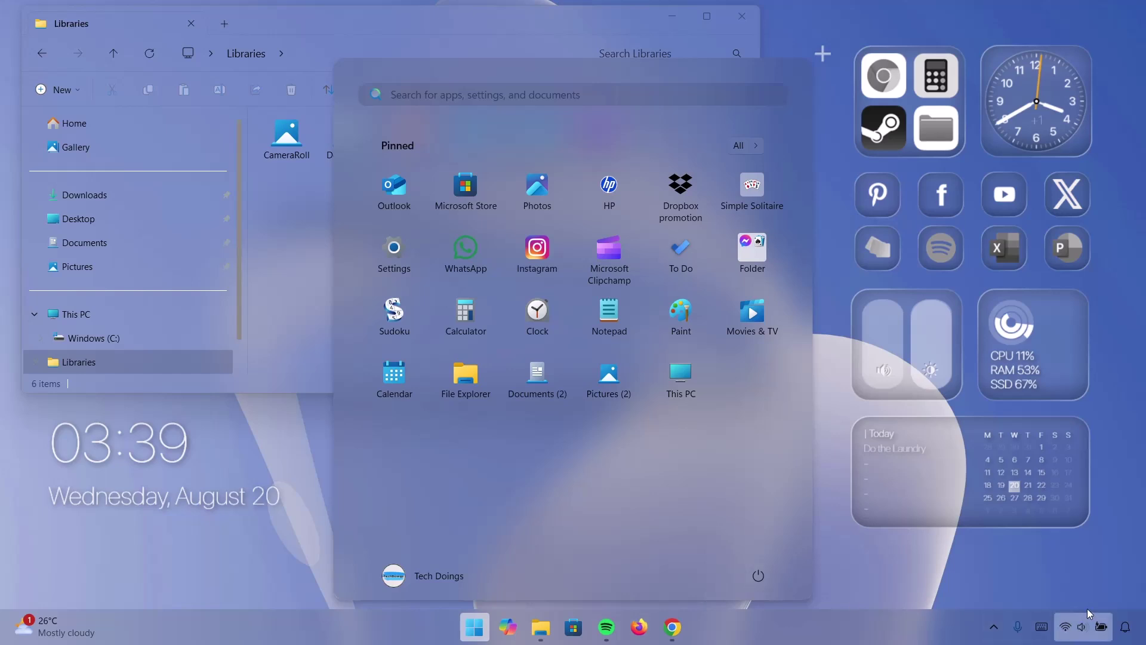
{"action": "left_click", "coordinate": [1125, 627]}
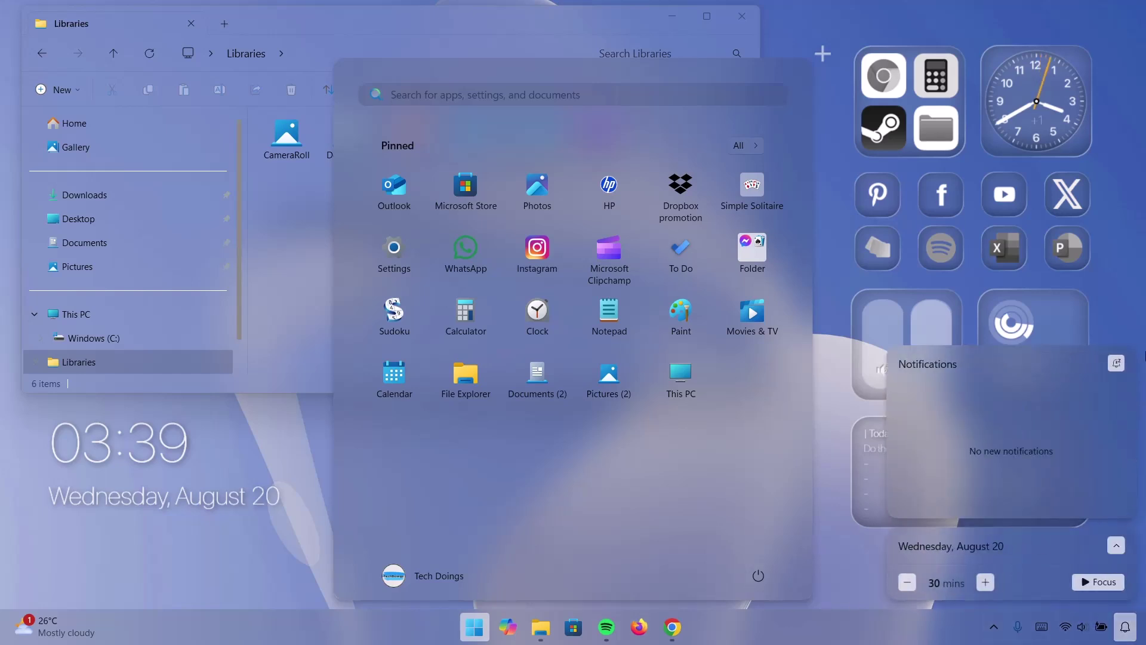
{"action": "left_click", "coordinate": [976, 7]}
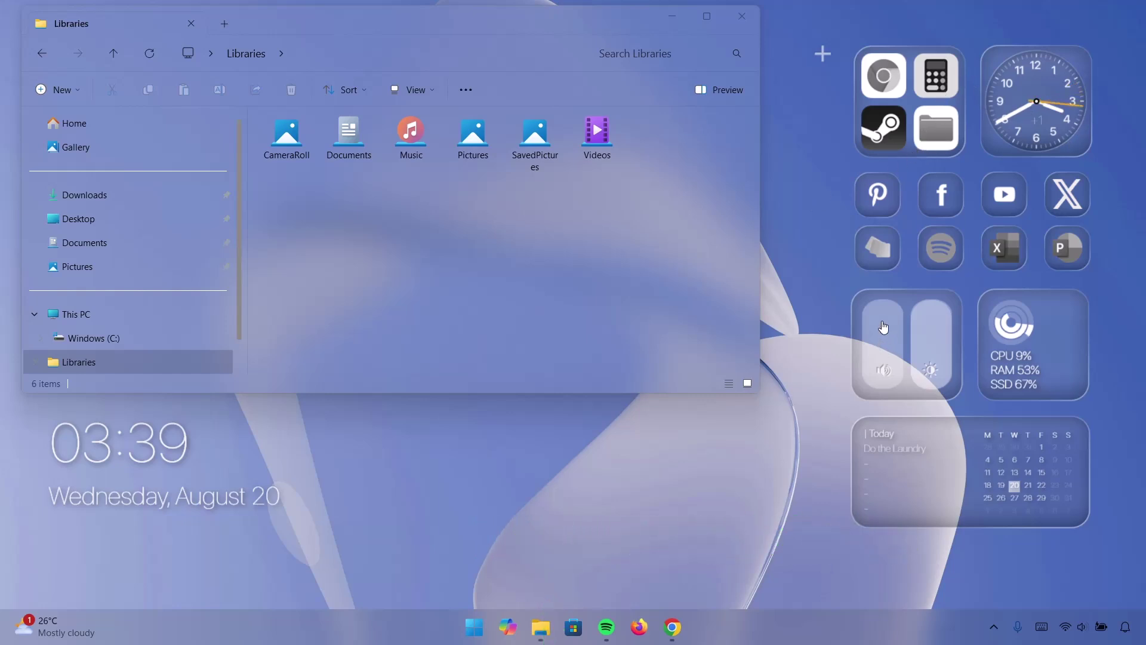
{"action": "left_click_drag", "start_coordinate": [882, 316], "coordinate": [932, 305]}
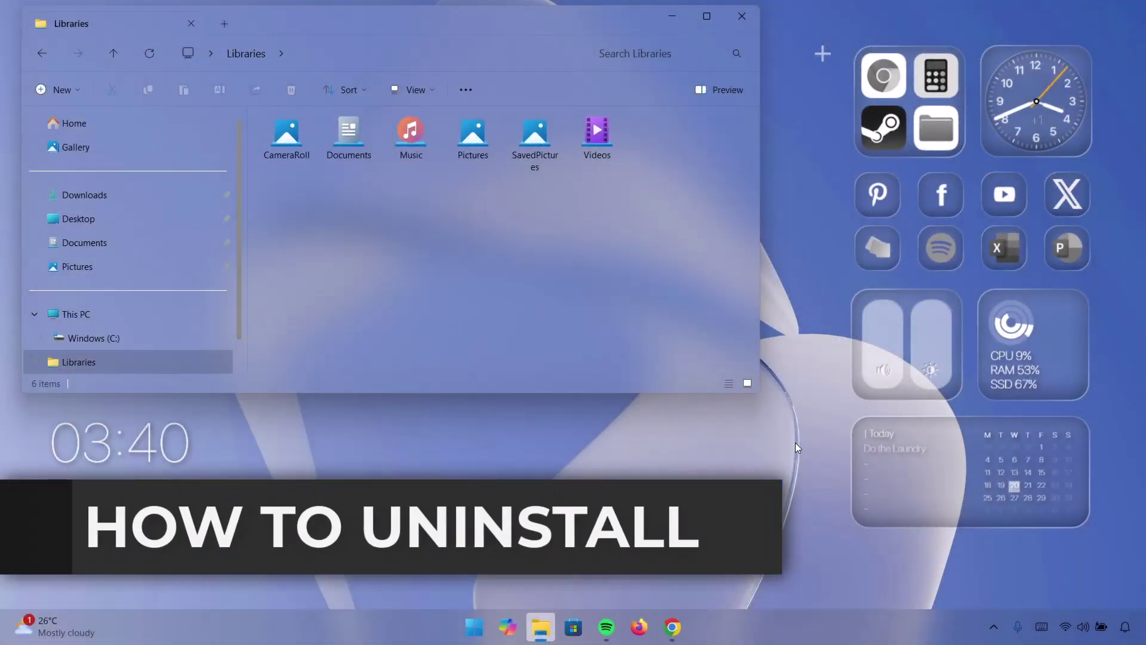
{"action": "left_click", "coordinate": [678, 16]}
{"action": "left_click", "coordinate": [474, 627]}
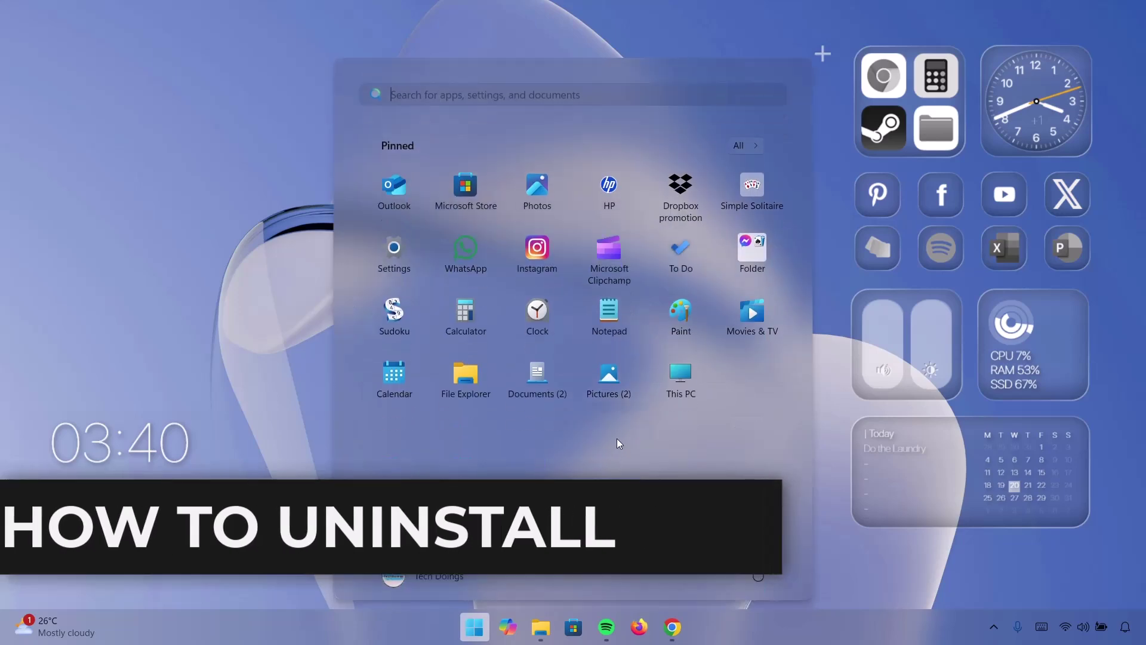
{"action": "left_click", "coordinate": [394, 248]}
{"action": "left_click", "coordinate": [60, 271]}
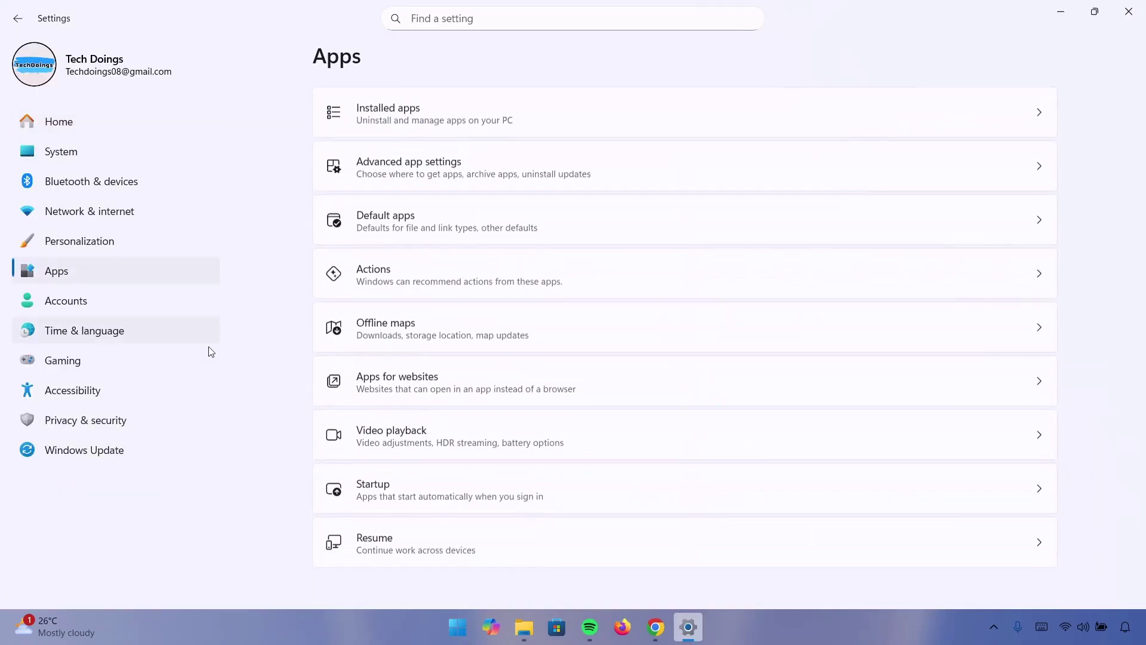
{"action": "left_click", "coordinate": [388, 110]}
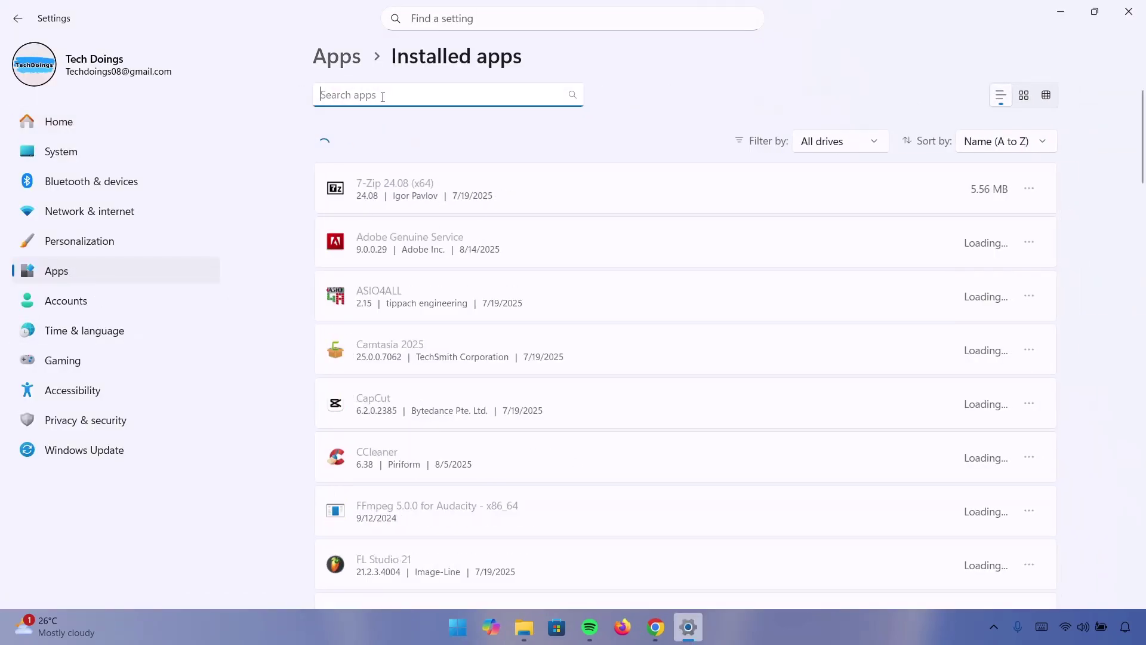
{"action": "type", "text": "rainmeter"}
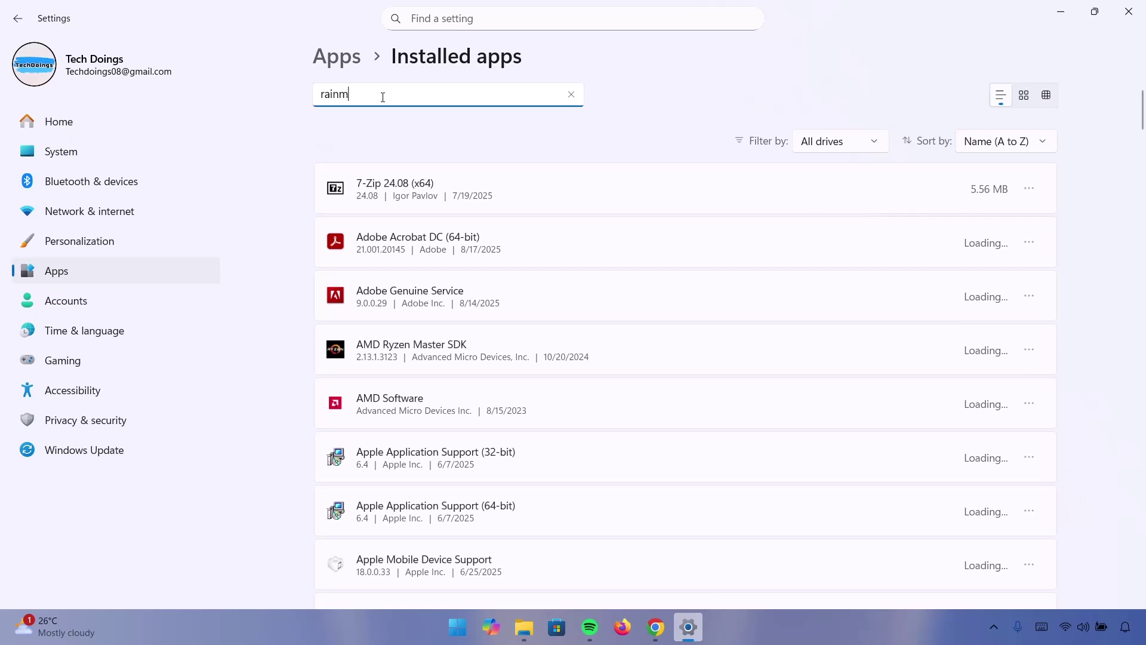
{"action": "left_click", "coordinate": [1029, 188]}
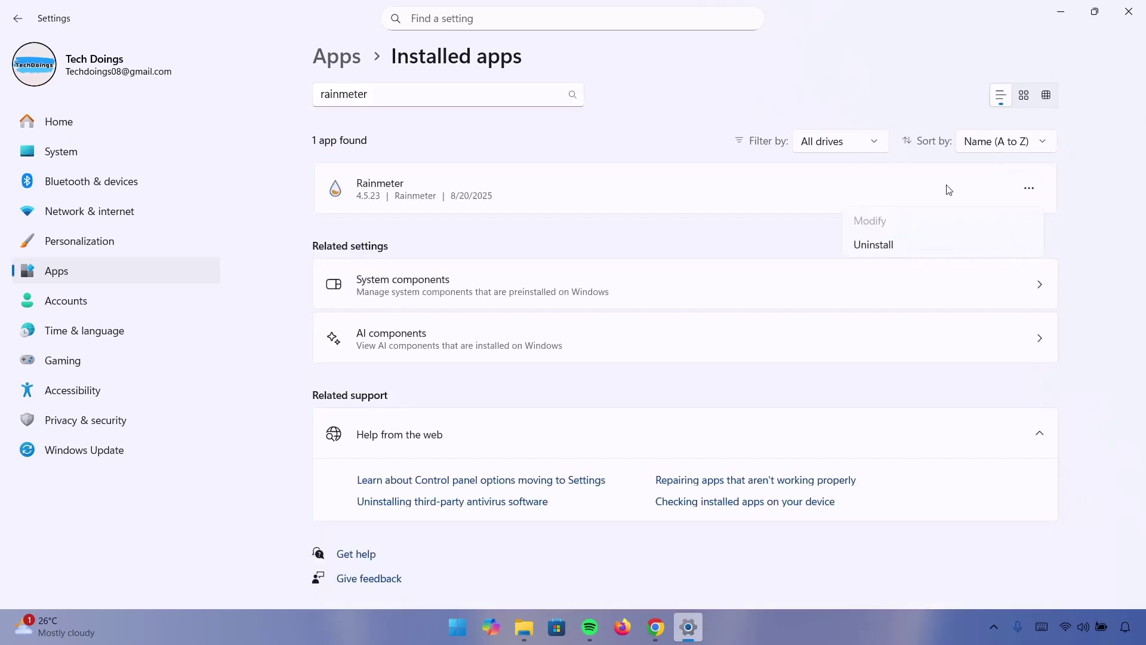
{"action": "left_click", "coordinate": [892, 245]}
{"action": "left_click", "coordinate": [998, 269]}
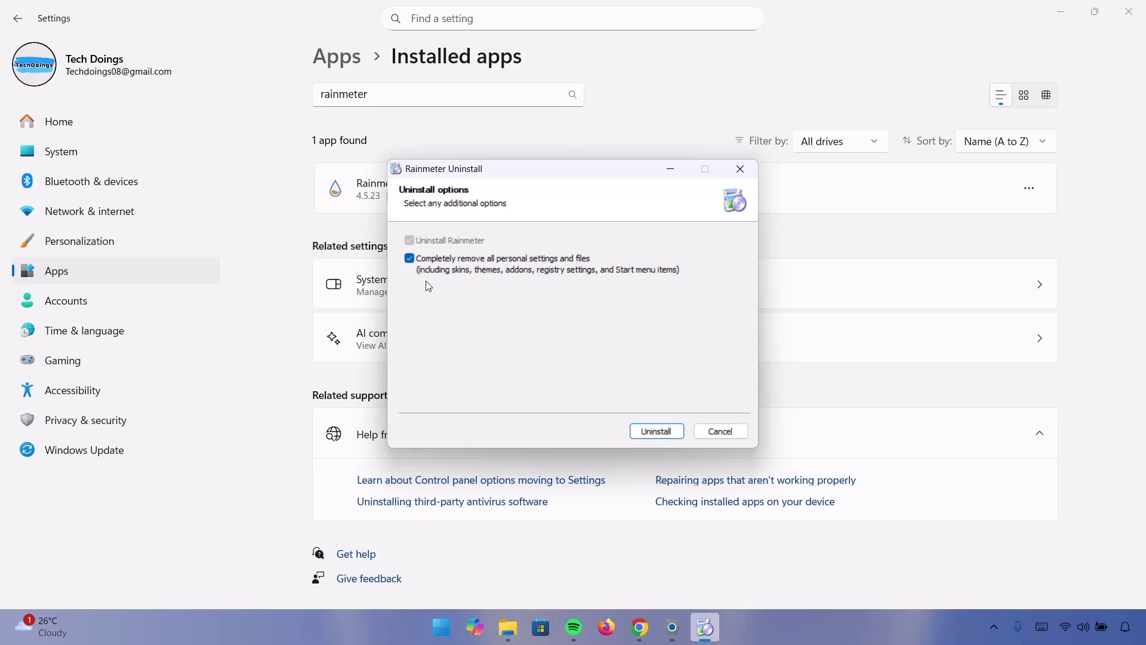
{"action": "left_click", "coordinate": [721, 431]}
{"action": "left_click_drag", "start_coordinate": [351, 92], "coordinate": [299, 105]}
{"action": "key", "text": "BackSpace"}
{"action": "type", "text": "windhawk"}
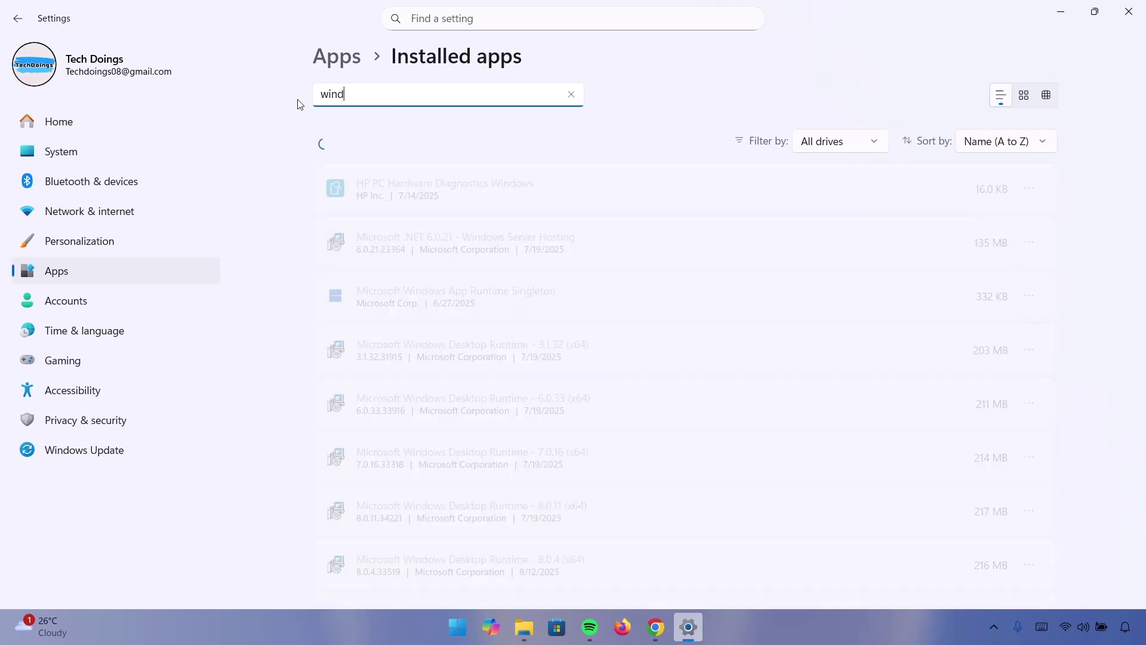
{"action": "left_click", "coordinate": [1027, 188]}
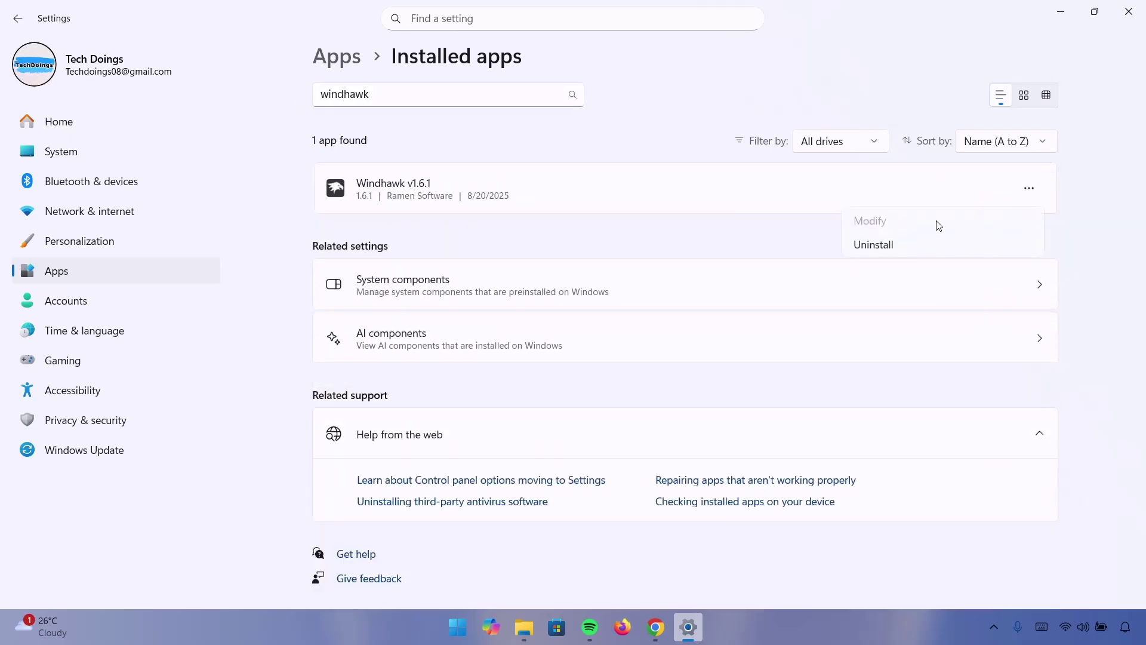
{"action": "left_click", "coordinate": [901, 250]}
{"action": "left_click", "coordinate": [994, 270]}
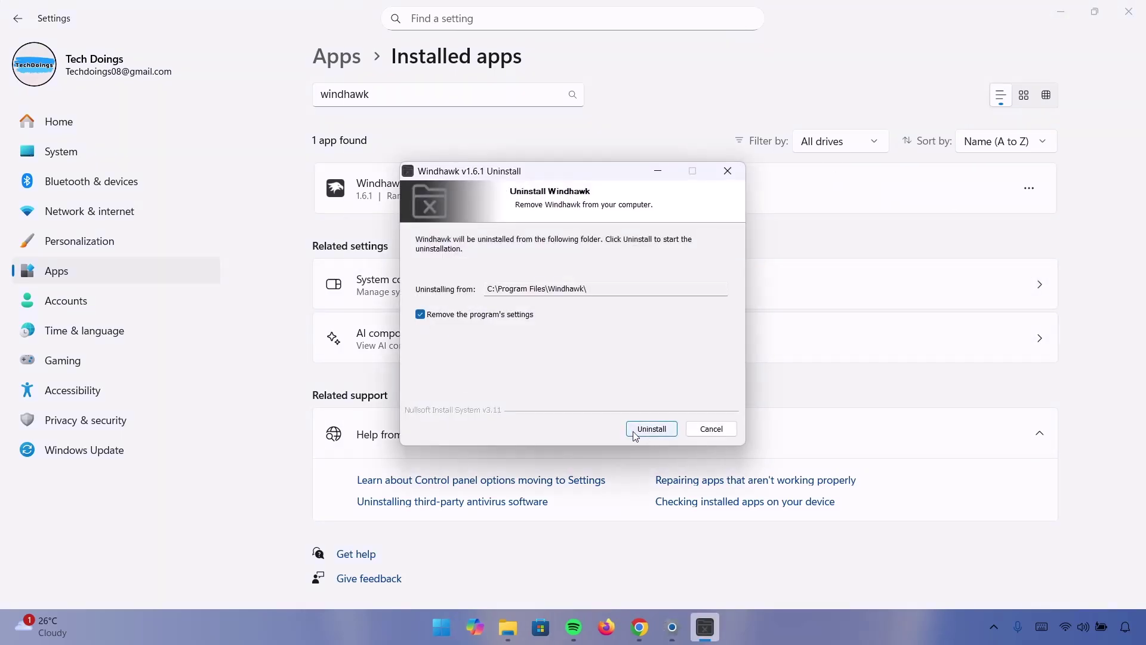
{"action": "left_click", "coordinate": [726, 172]}
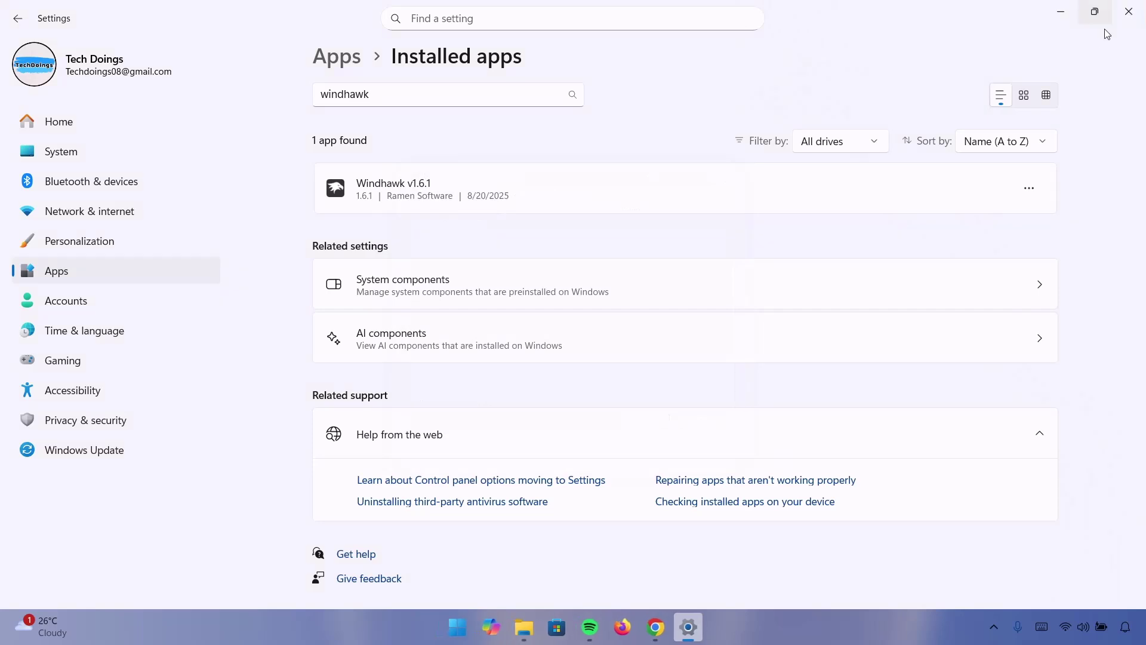
{"action": "left_click", "coordinate": [1127, 12]}
{"action": "left_click", "coordinate": [532, 615]}
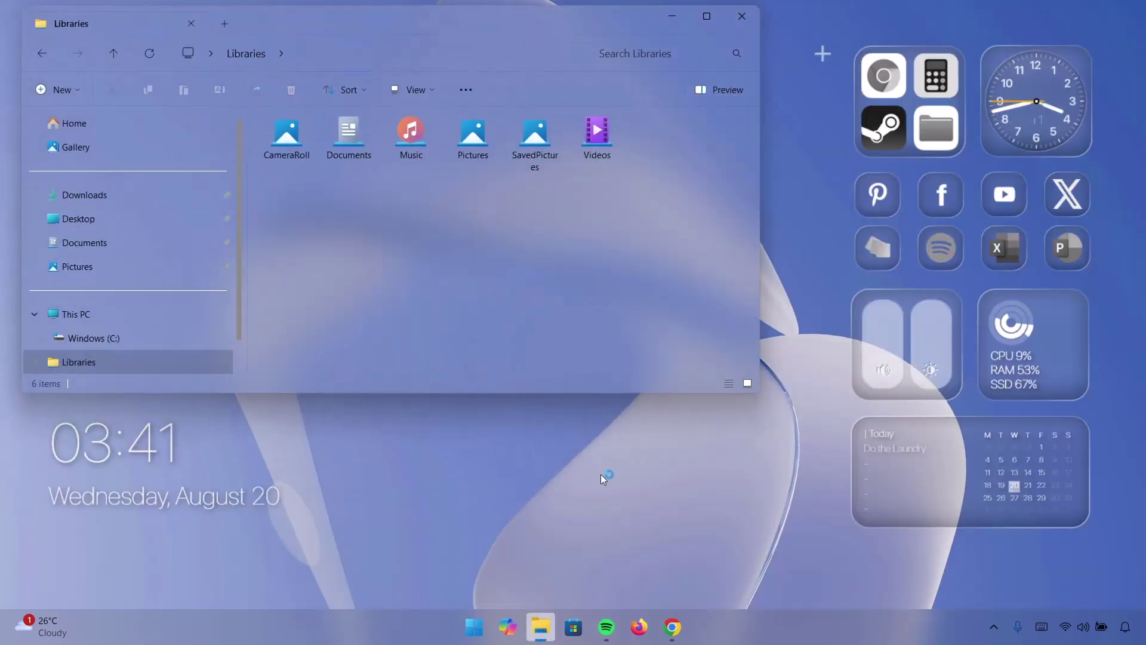
- Browse from drive C into the Release_x64\Release folder
{"action": "left_click_drag", "start_coordinate": [445, 41], "coordinate": [469, 52]}
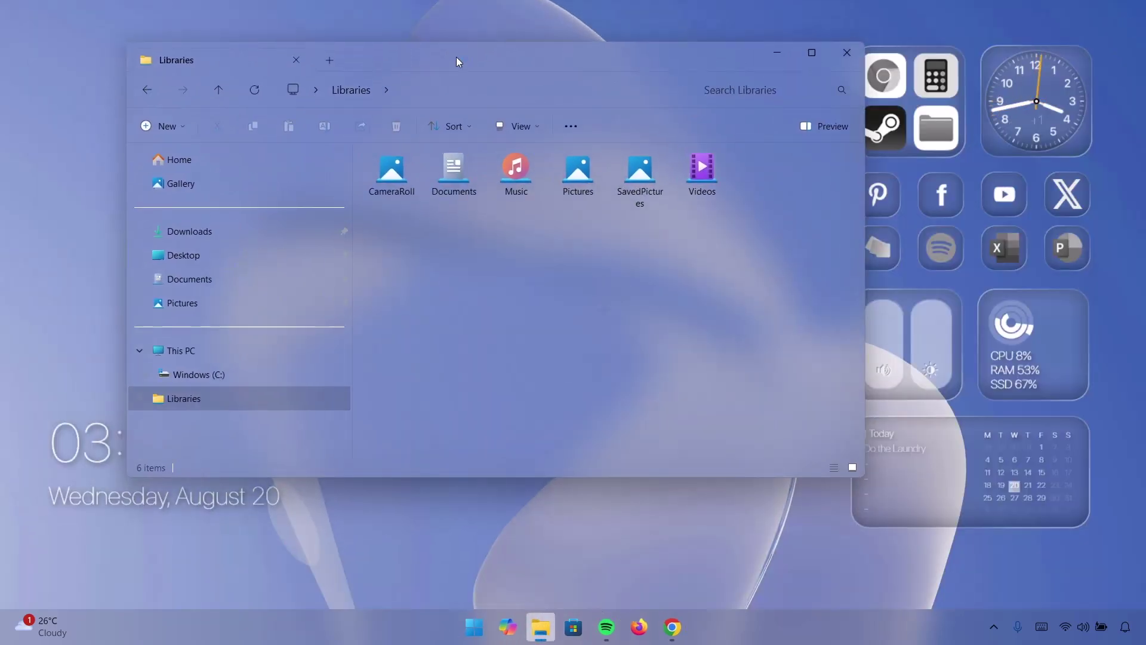
{"action": "left_click", "coordinate": [216, 375]}
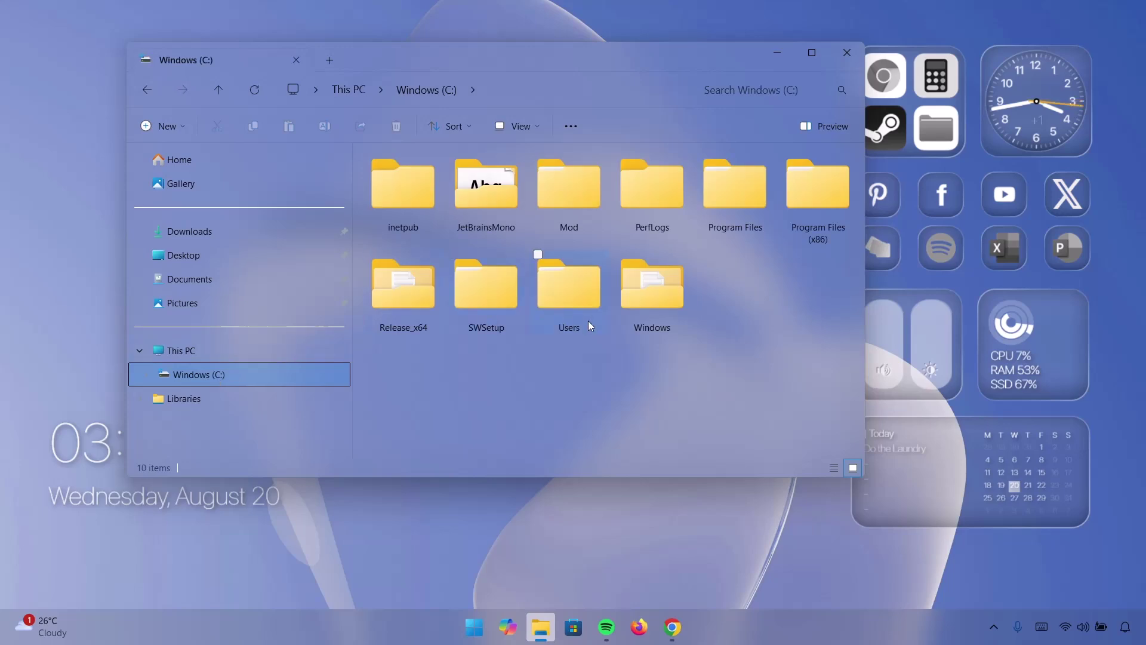
{"action": "double_click", "coordinate": [397, 296]}
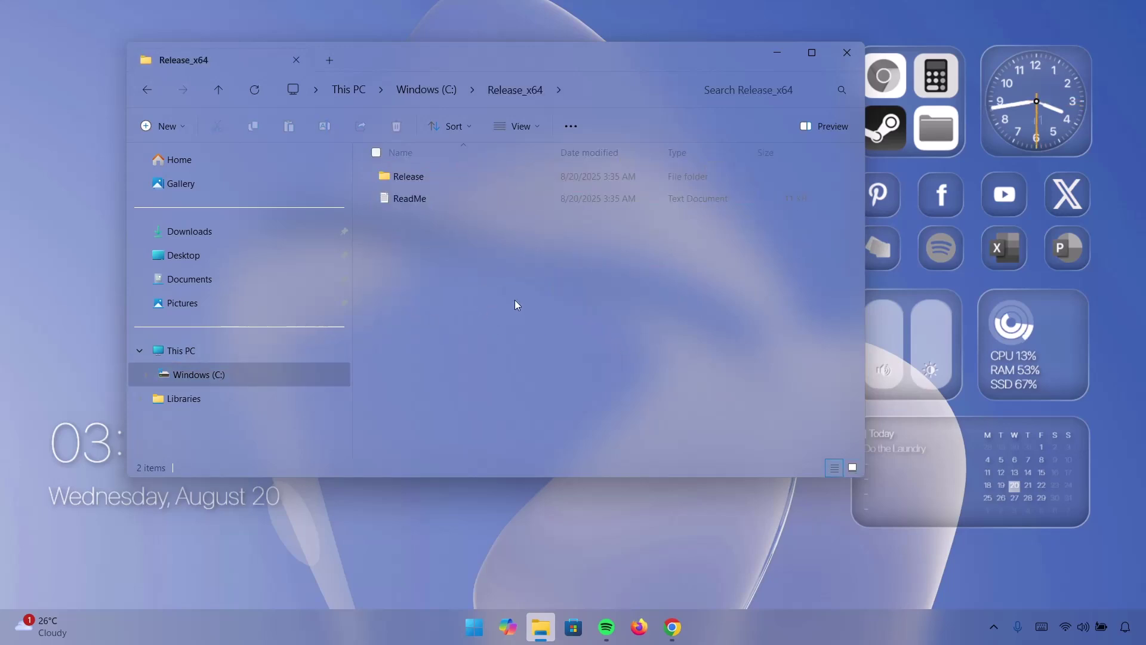
{"action": "left_click", "coordinate": [401, 172]}
{"action": "double_click", "coordinate": [406, 172]}
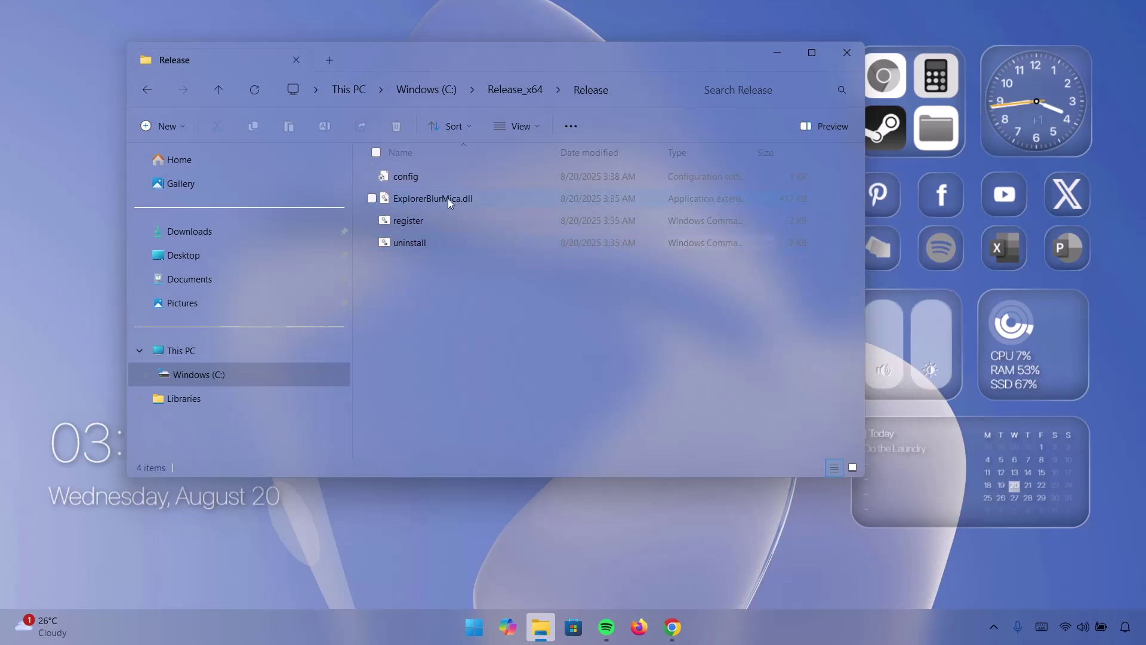
- Go back to Windows (C:), minimize Explorer and open the Start menu
{"action": "left_click", "coordinate": [138, 95]}
{"action": "left_click", "coordinate": [154, 99]}
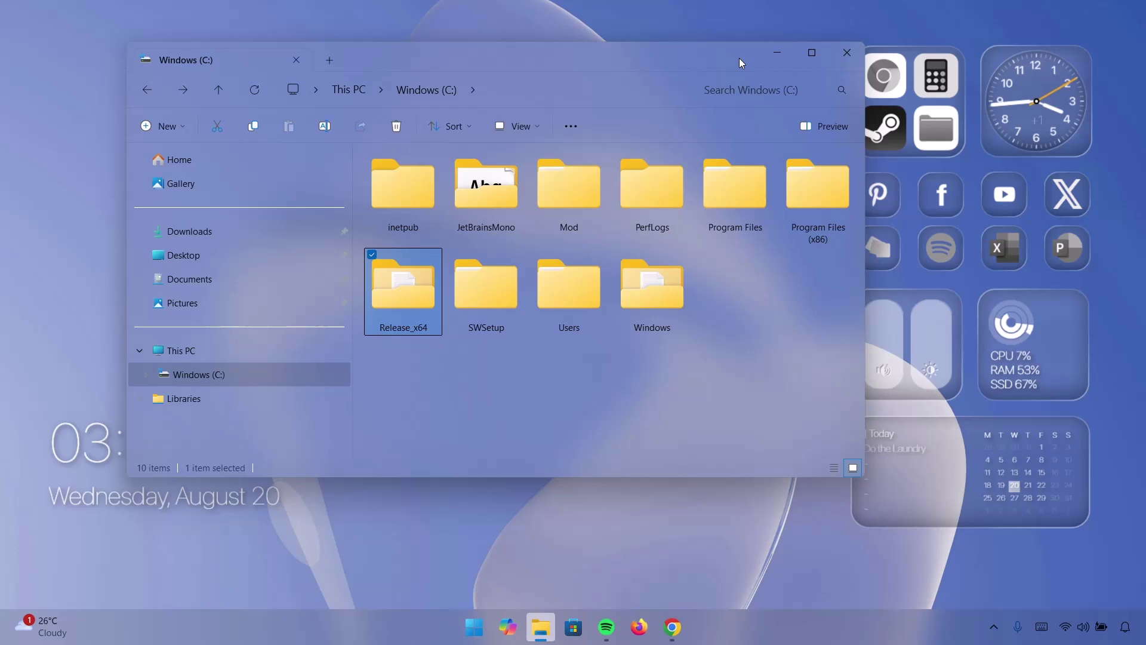
{"action": "left_click", "coordinate": [783, 53]}
{"action": "key", "text": "super"}
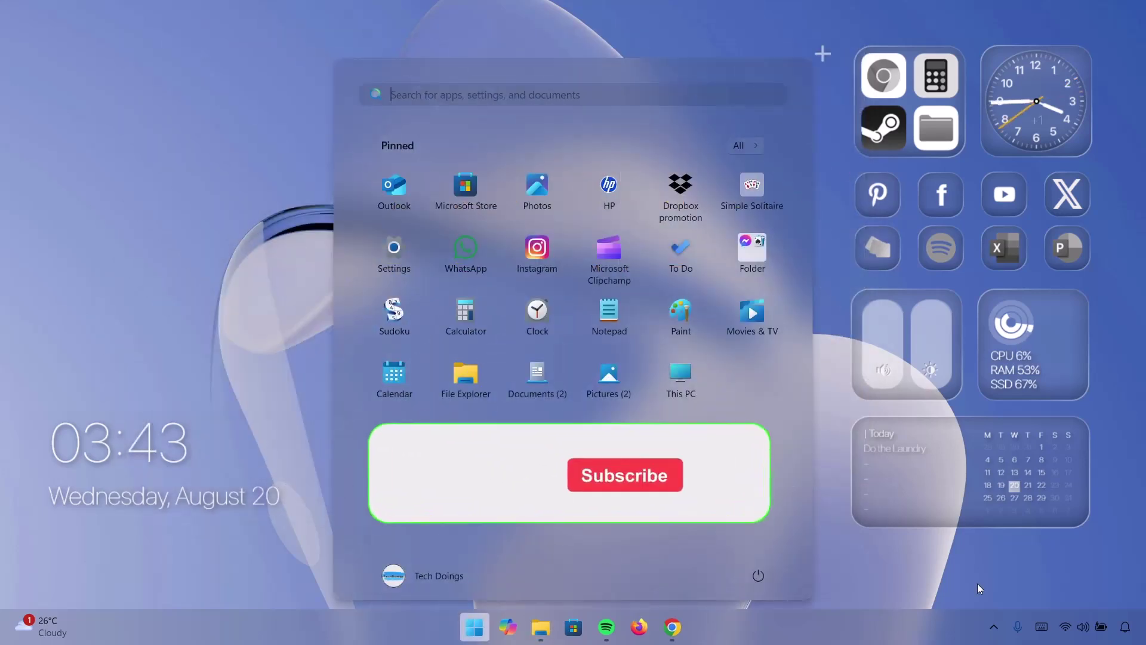